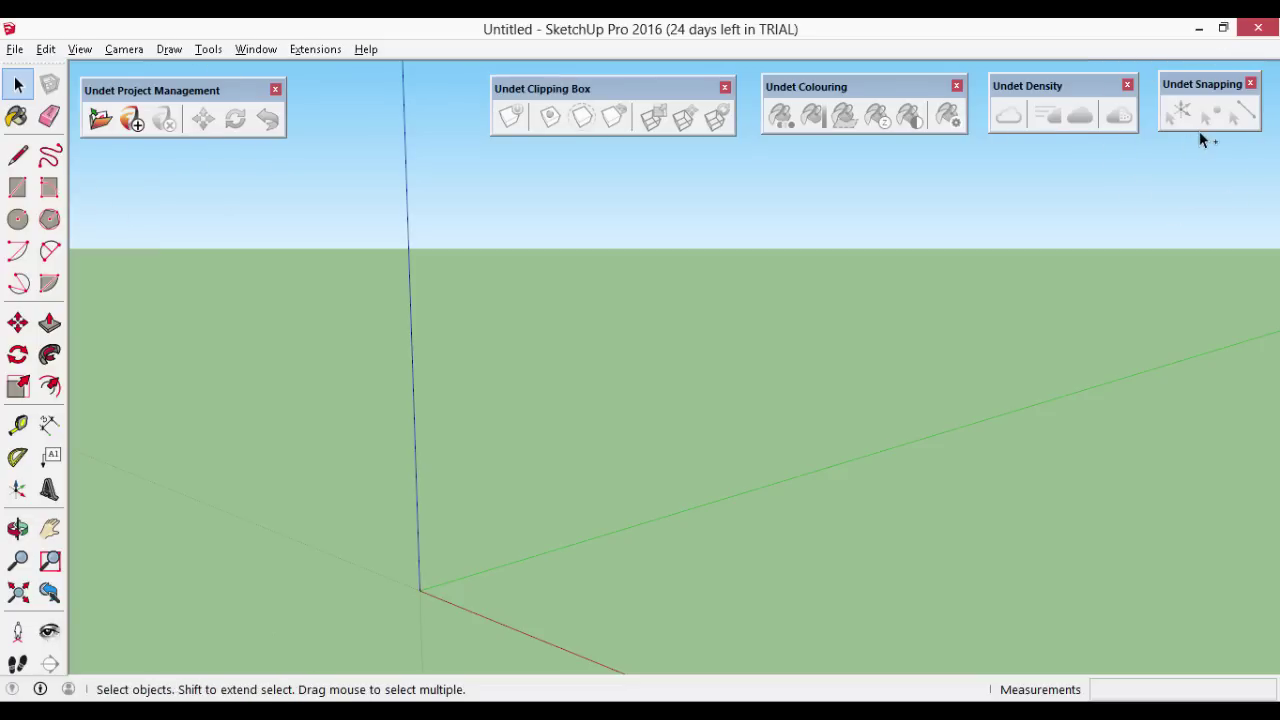
Look through the Undet commands, start a new project and download the missing Undet Indexer
left_click(309, 54)
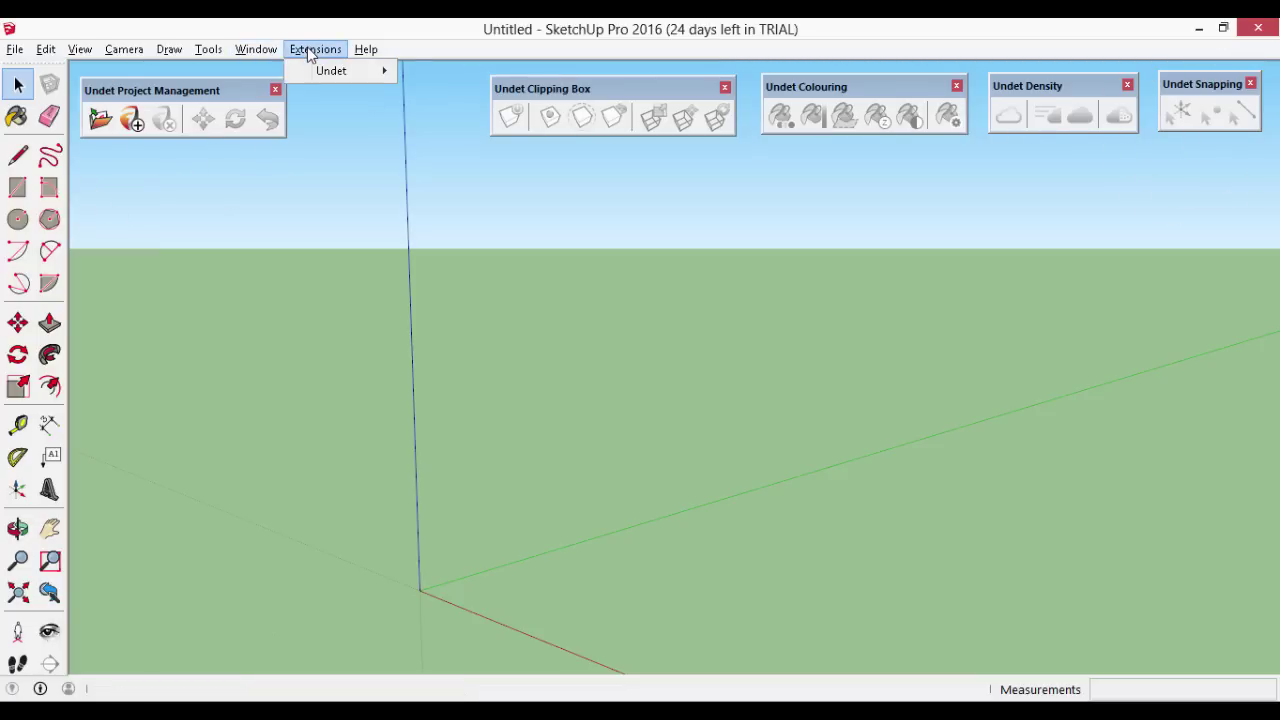
mouse_move(330, 70)
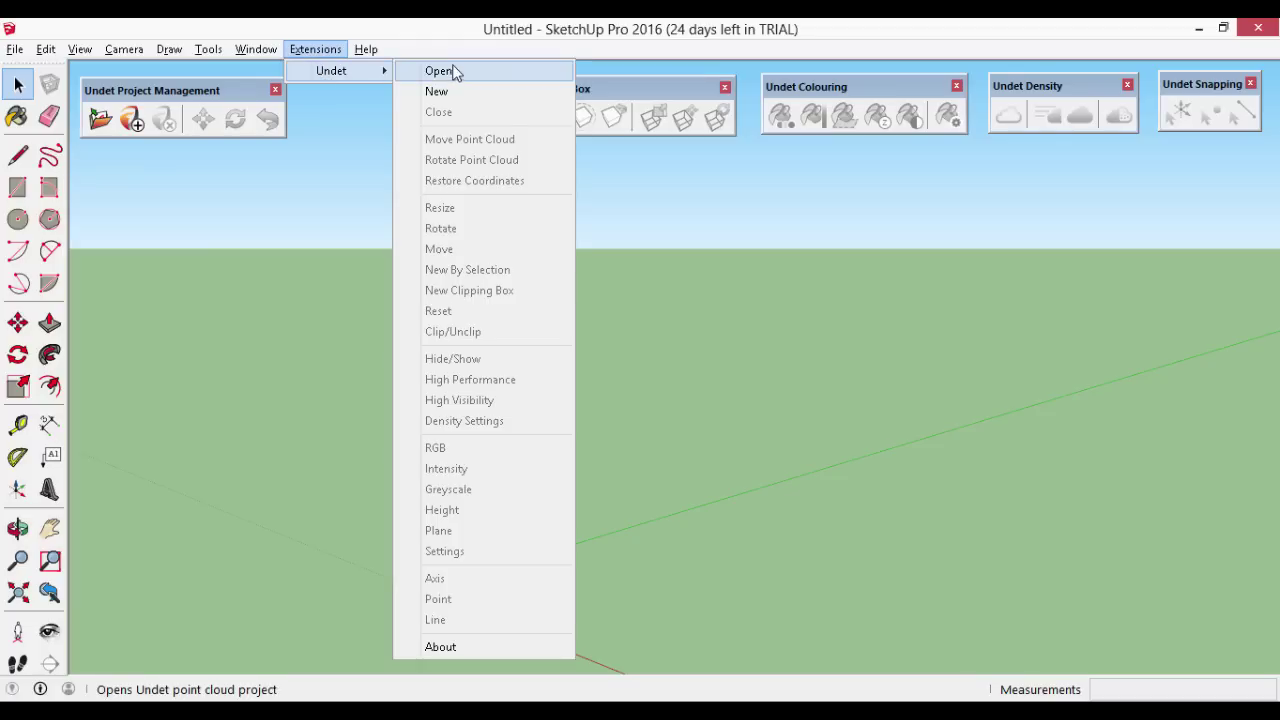
left_click(605, 530)
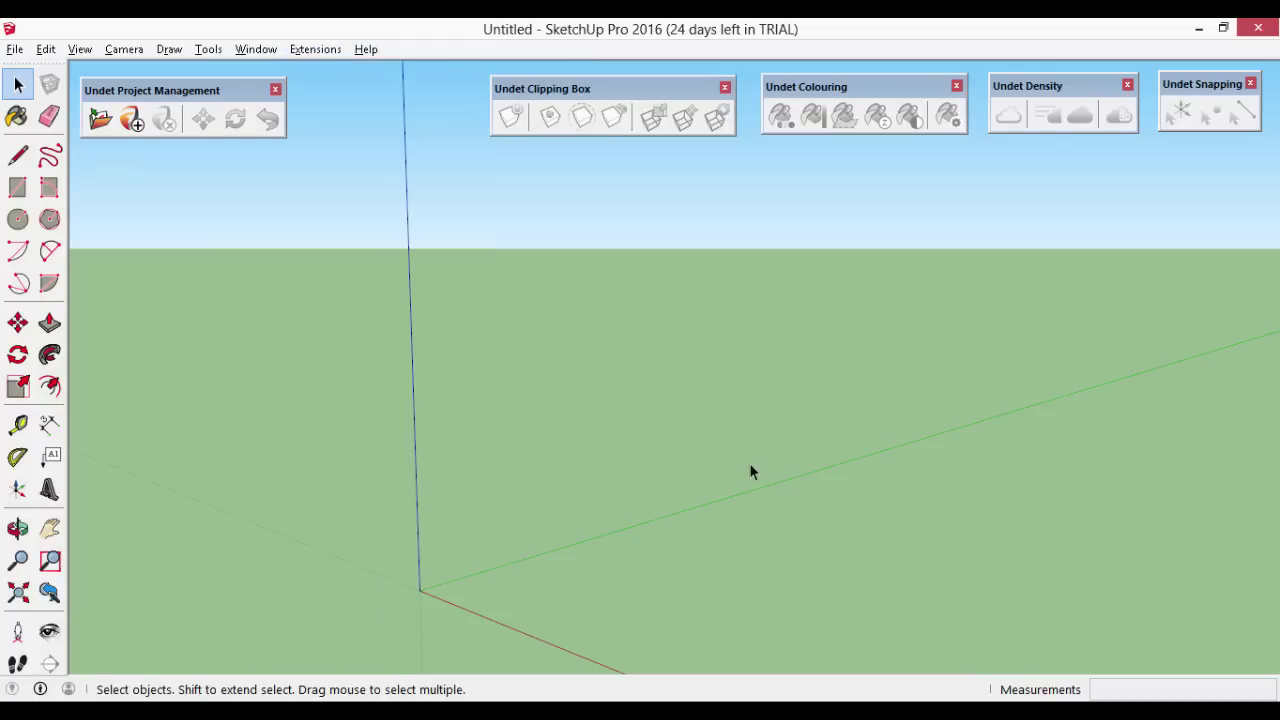
left_click(128, 121)
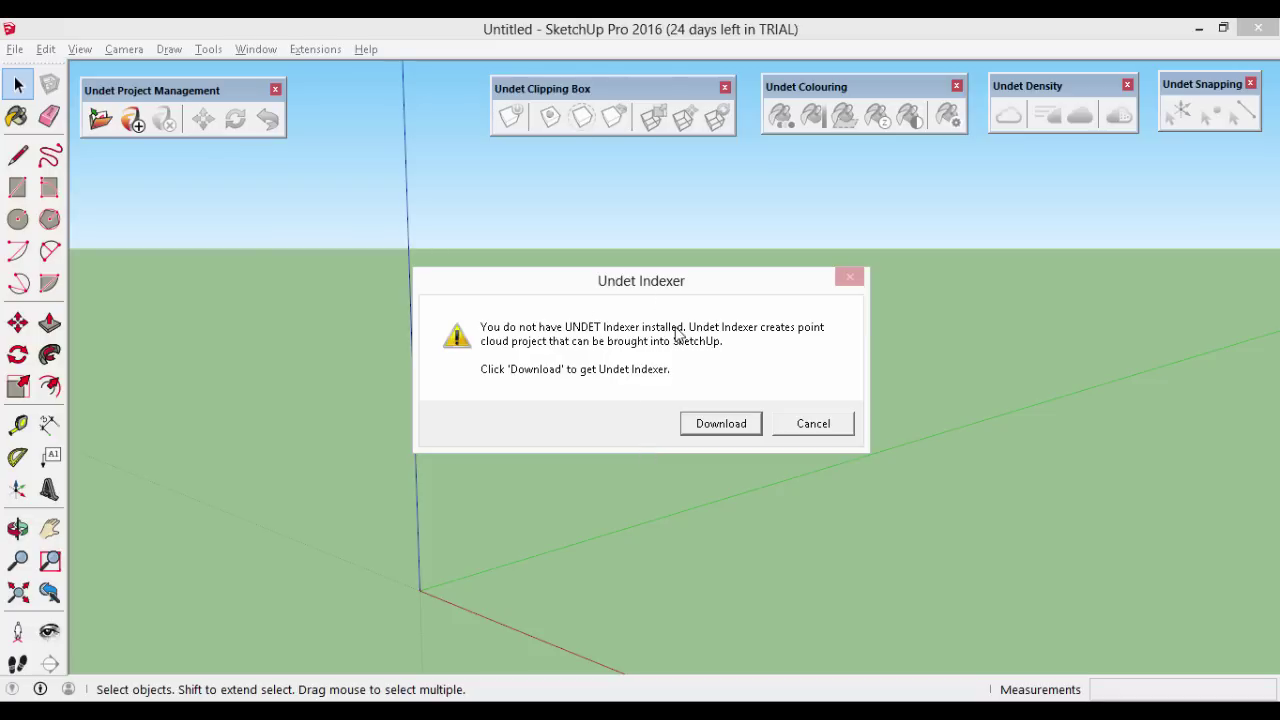
left_click(732, 426)
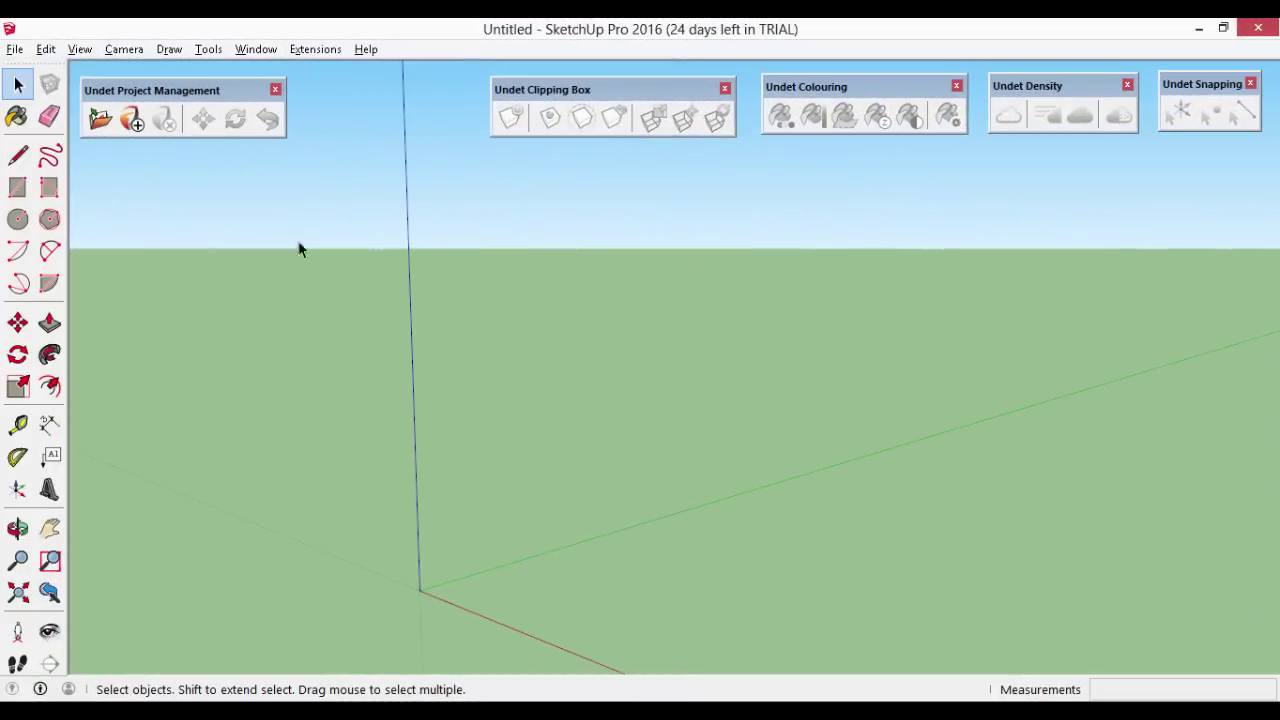
Start a new point cloud project with the Building project type
left_click(130, 124)
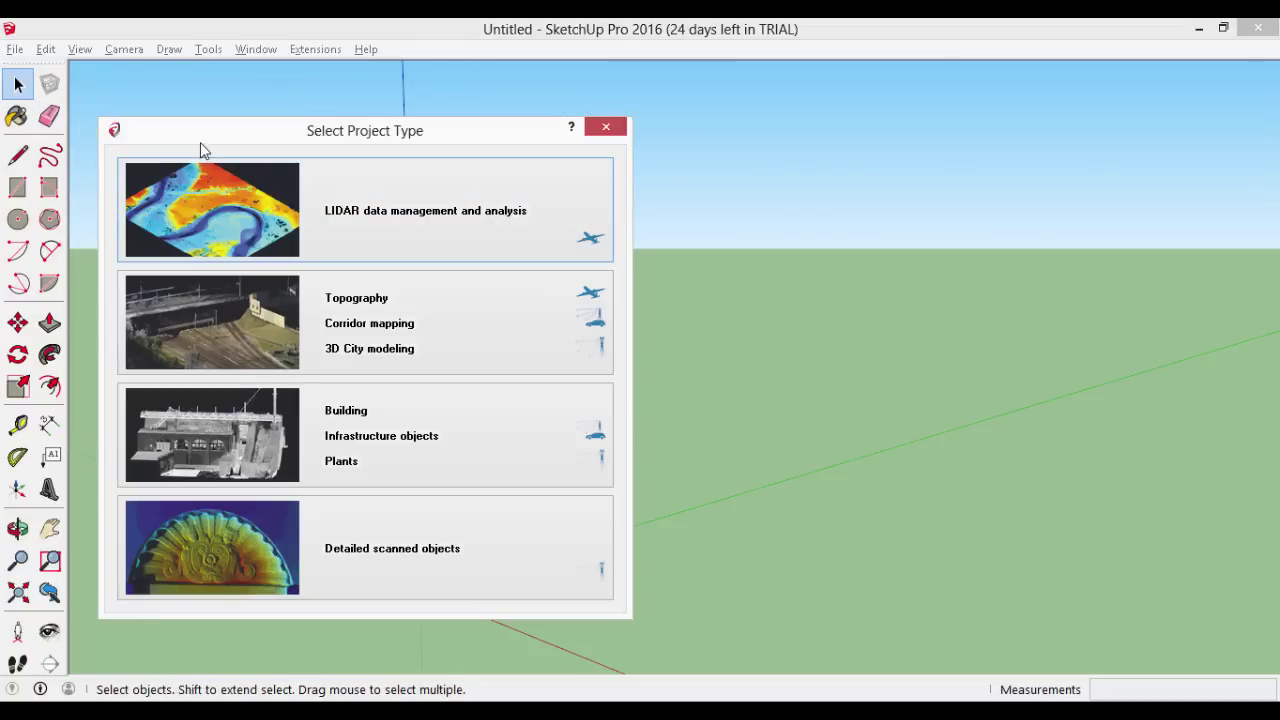
left_click_drag(205, 143, 552, 168)
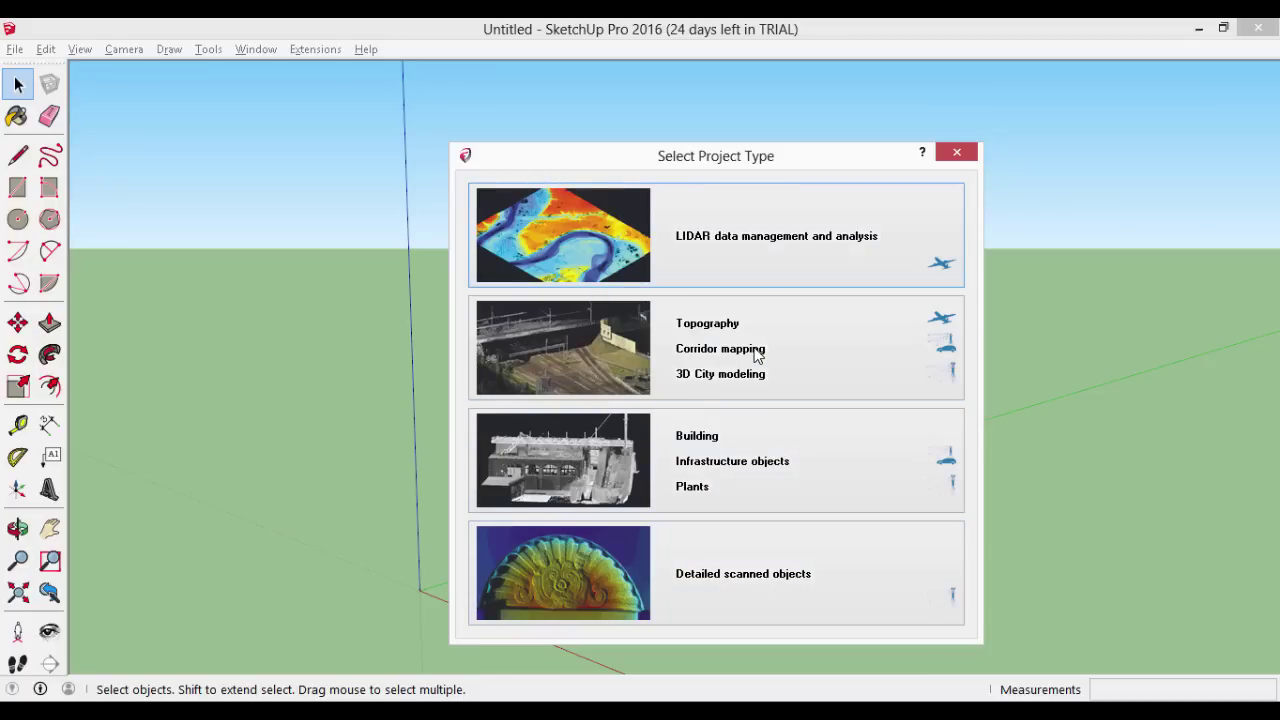
left_click(743, 470)
left_click_drag(414, 155, 760, 266)
Add Group 1 to the new project
left_click(516, 291)
left_click(630, 337)
left_click(911, 336)
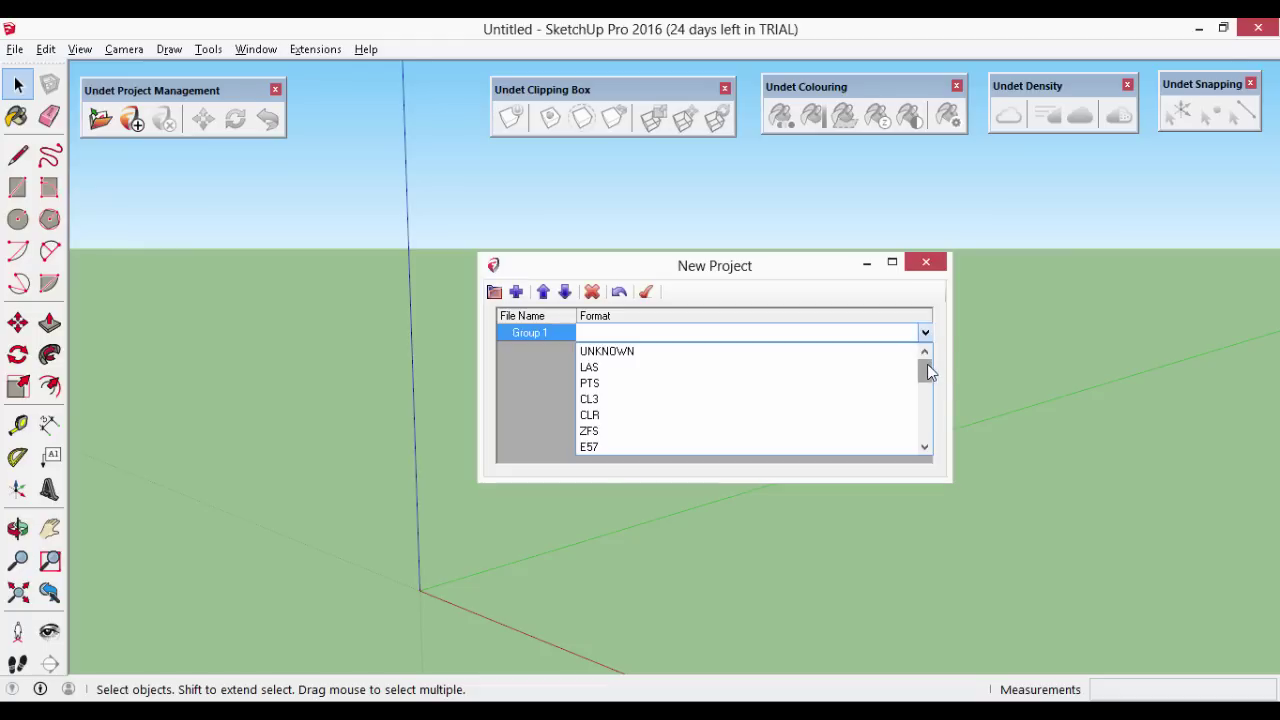
left_click_drag(927, 364, 823, 349)
left_click(522, 386)
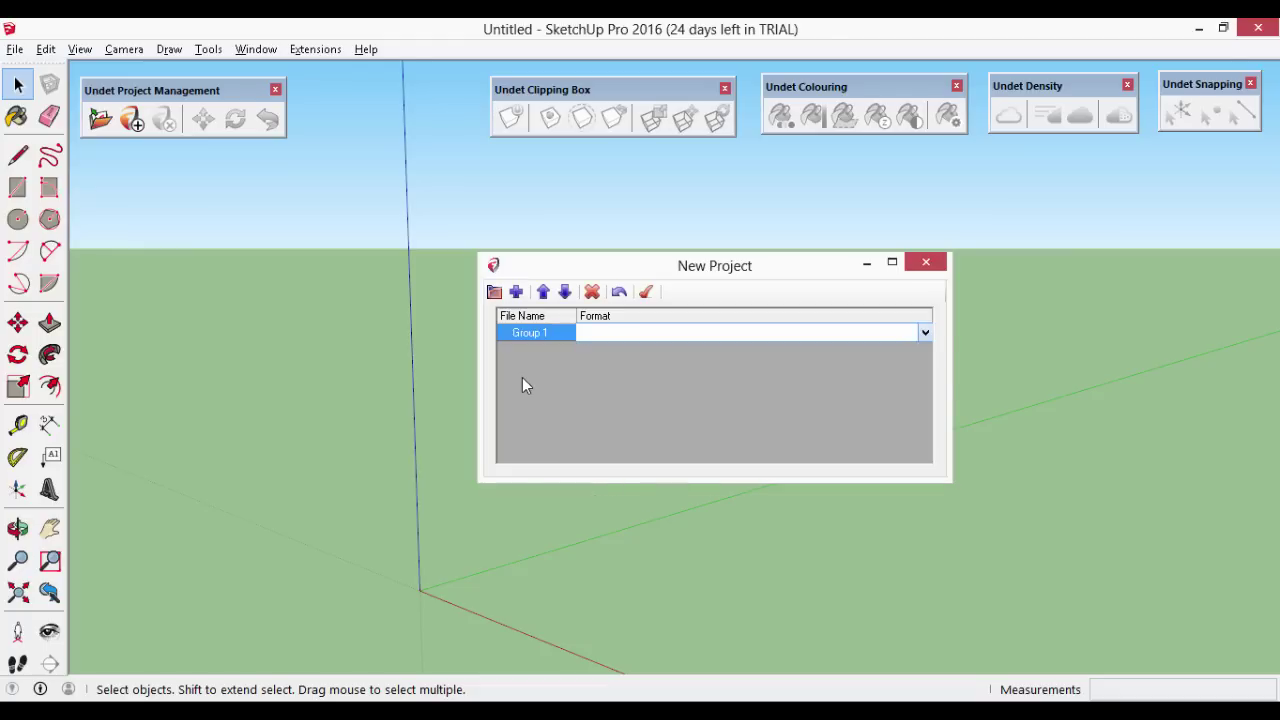
Add two extra groups, then remove Group 2 and Group 3 again
left_click(516, 291)
left_click(516, 292)
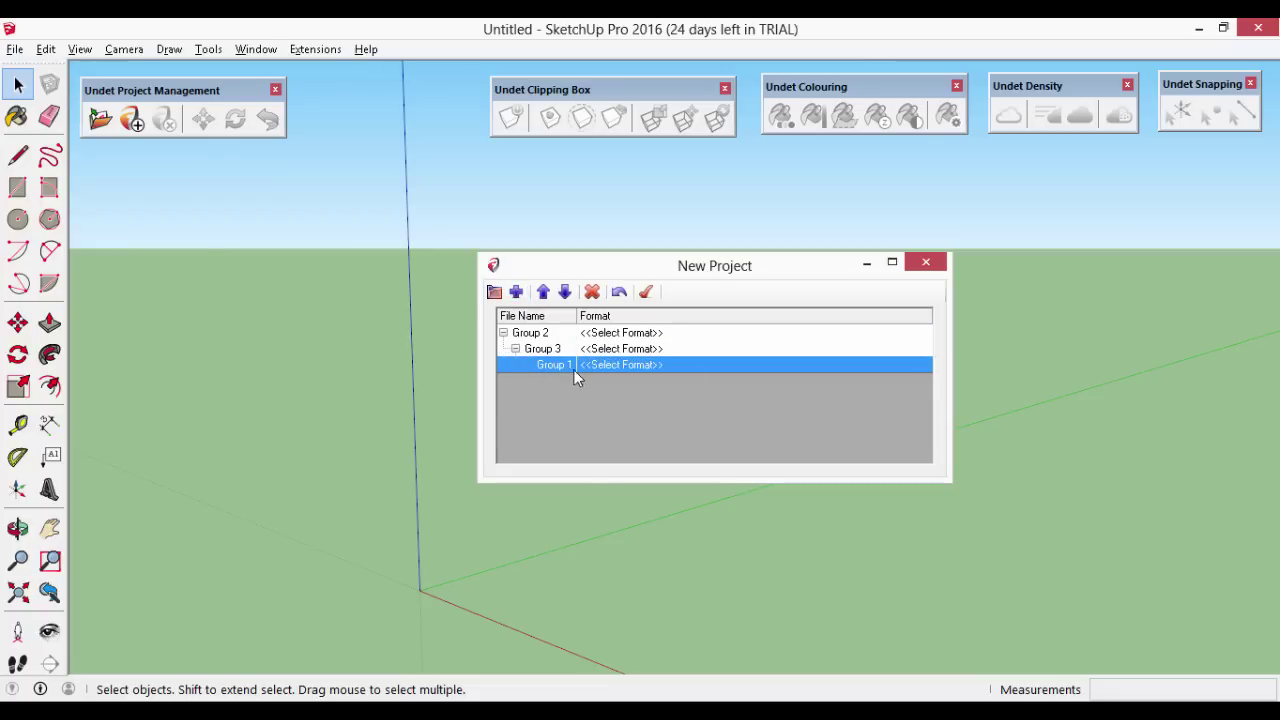
left_click(550, 352)
left_click(592, 291)
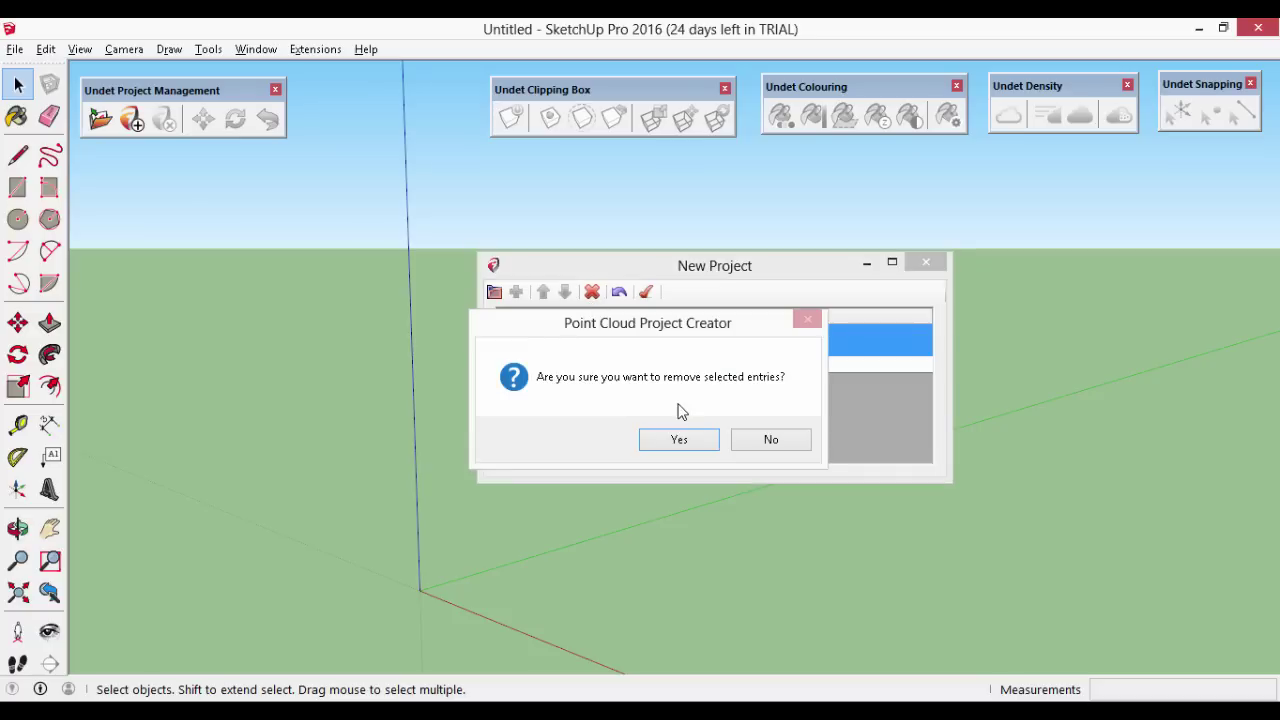
left_click(680, 440)
Set Group 1's file format and add the suderve_0805.PointCloud file to it
left_click(657, 333)
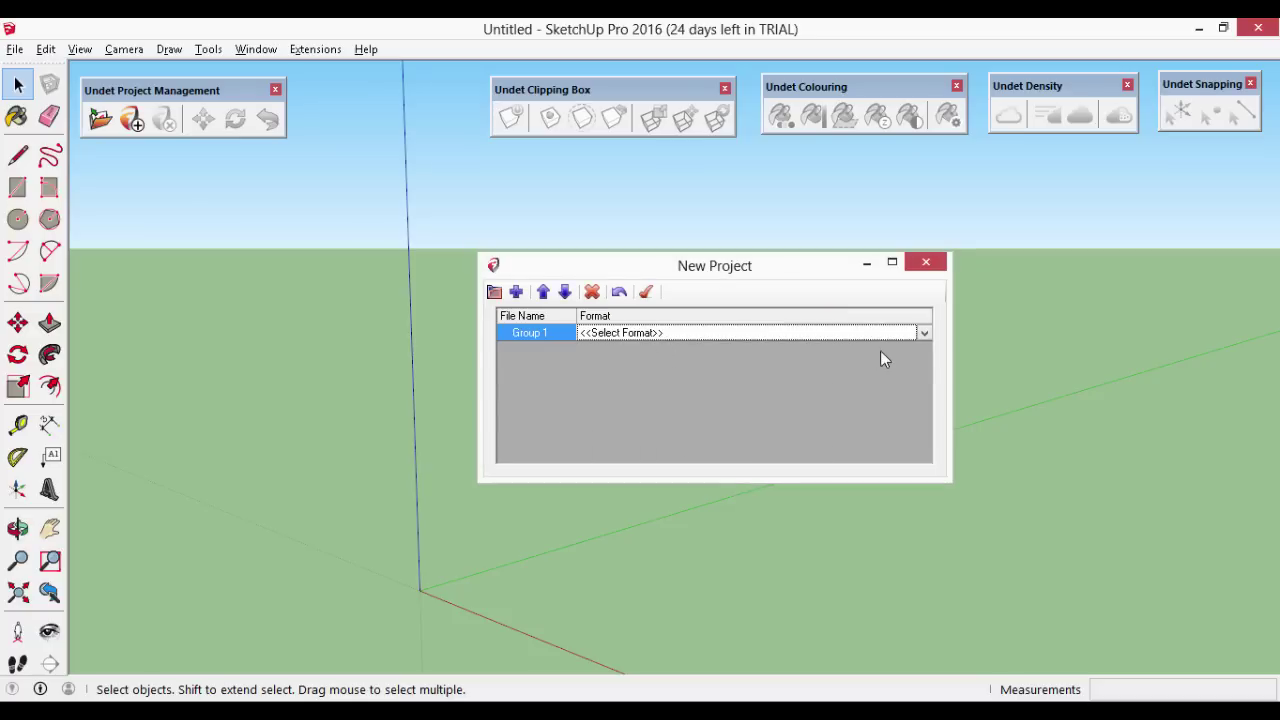
left_click(931, 333)
left_click_drag(926, 366, 923, 383)
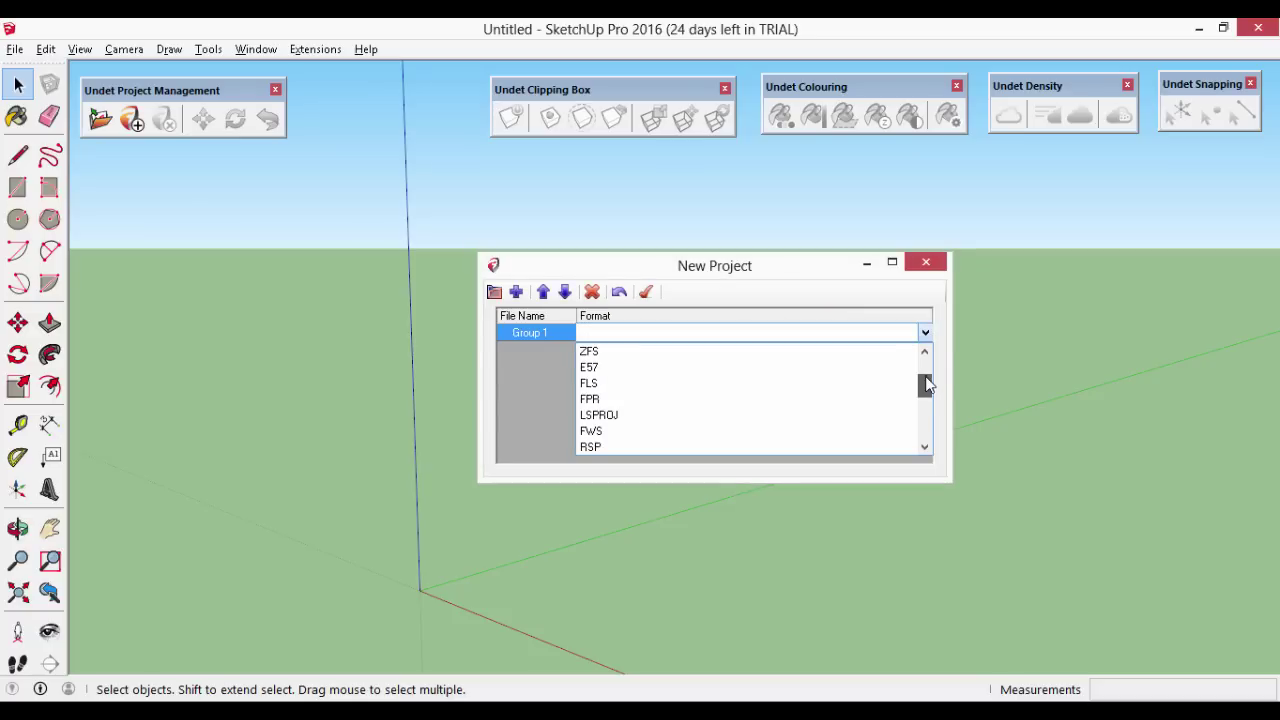
left_click(728, 418)
left_click(495, 292)
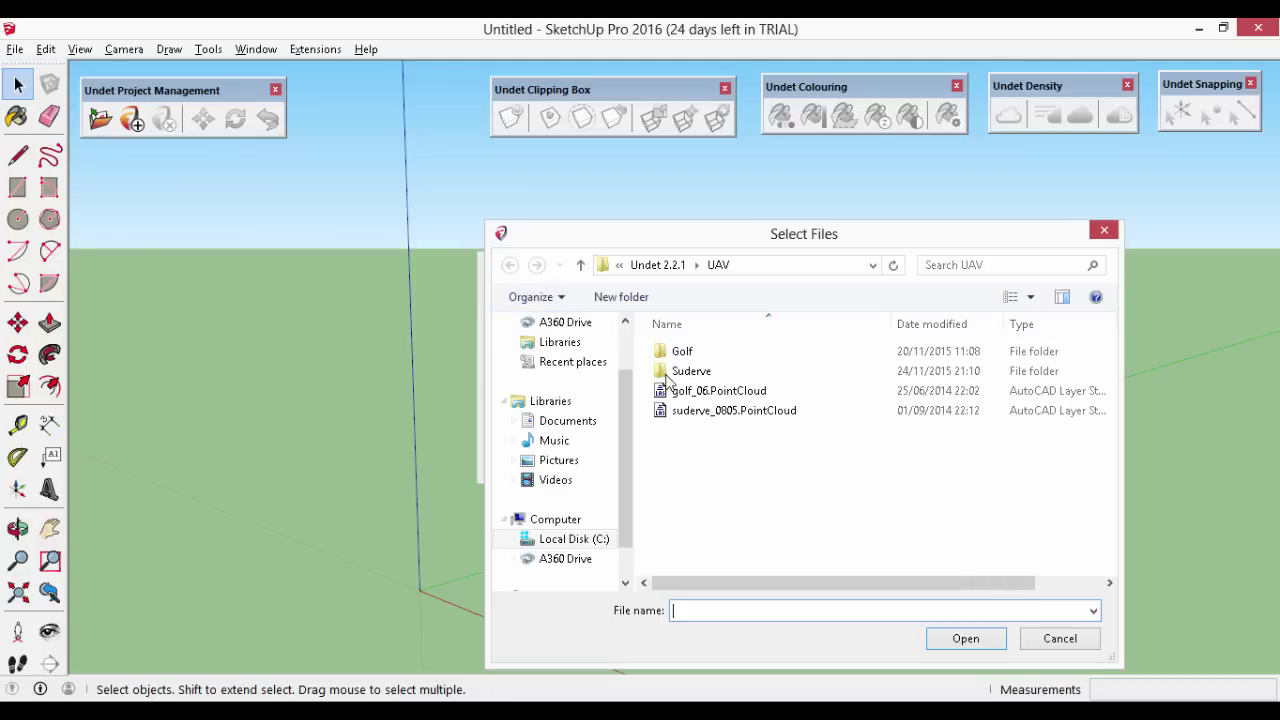
double_click(722, 408)
left_click(587, 350)
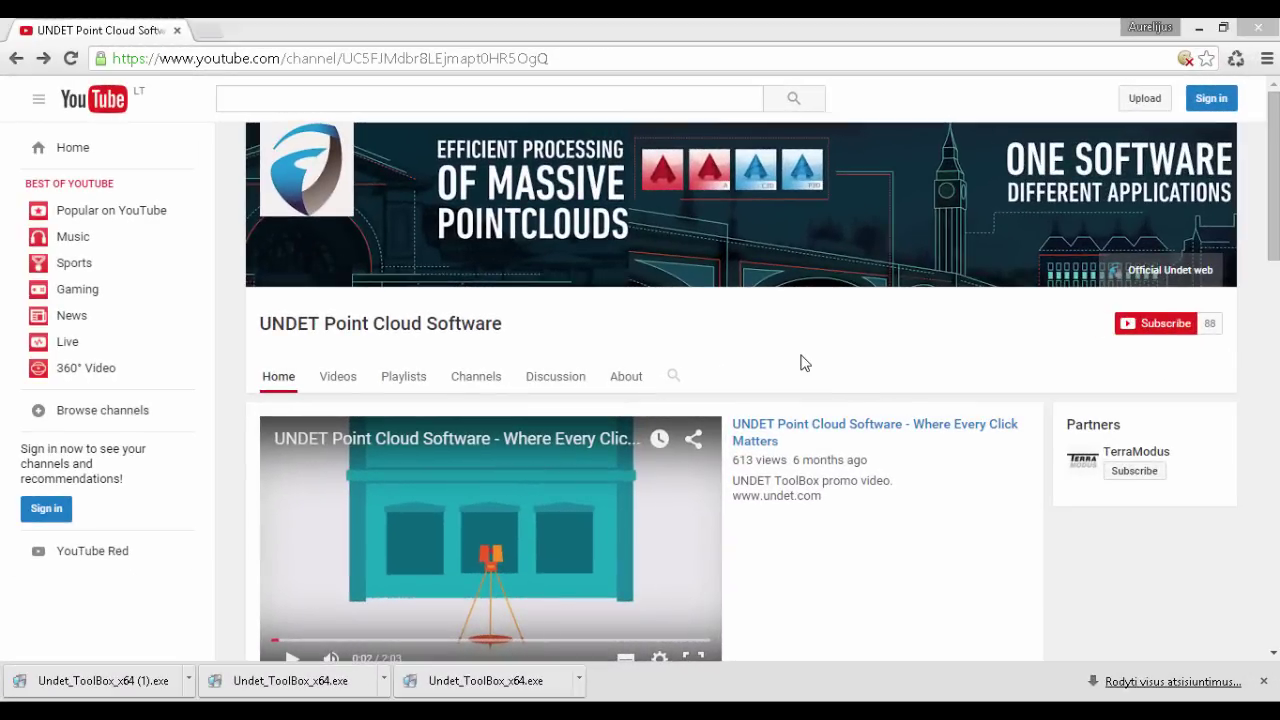
Scroll to Recent activities and play the Point Cloud Indexing video
scroll(886, 531, "down", 3)
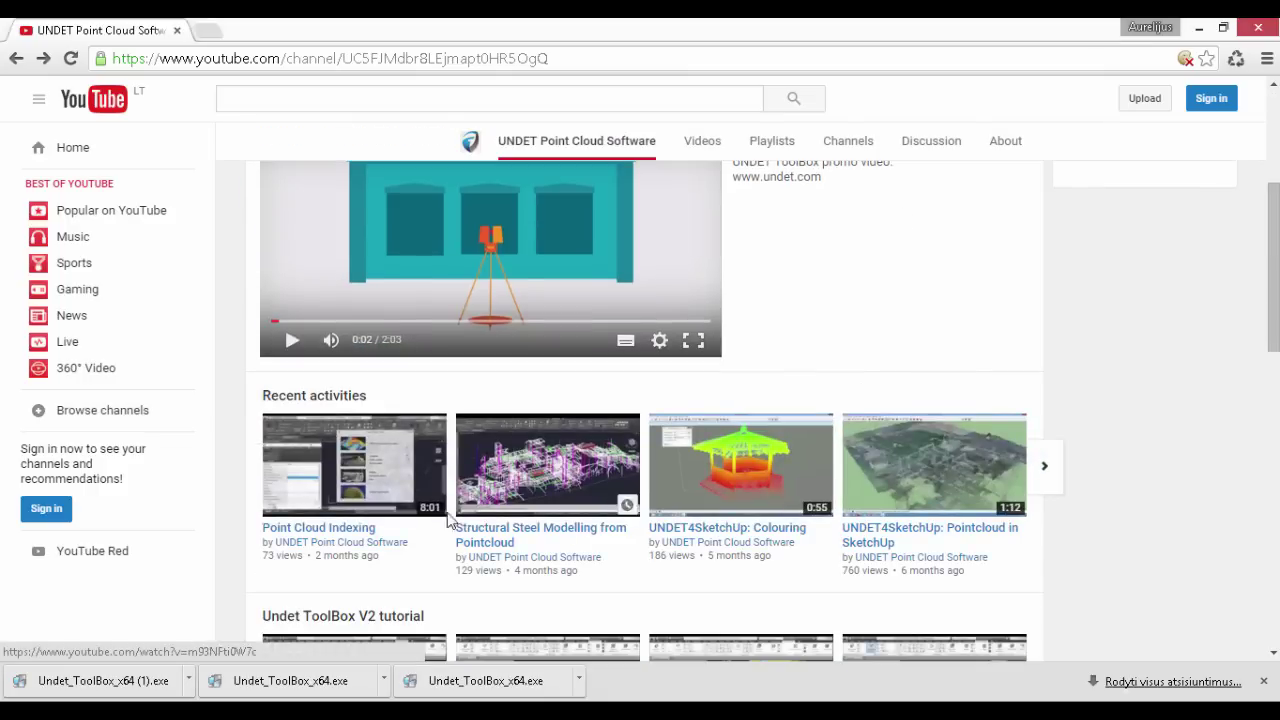
left_click(333, 537)
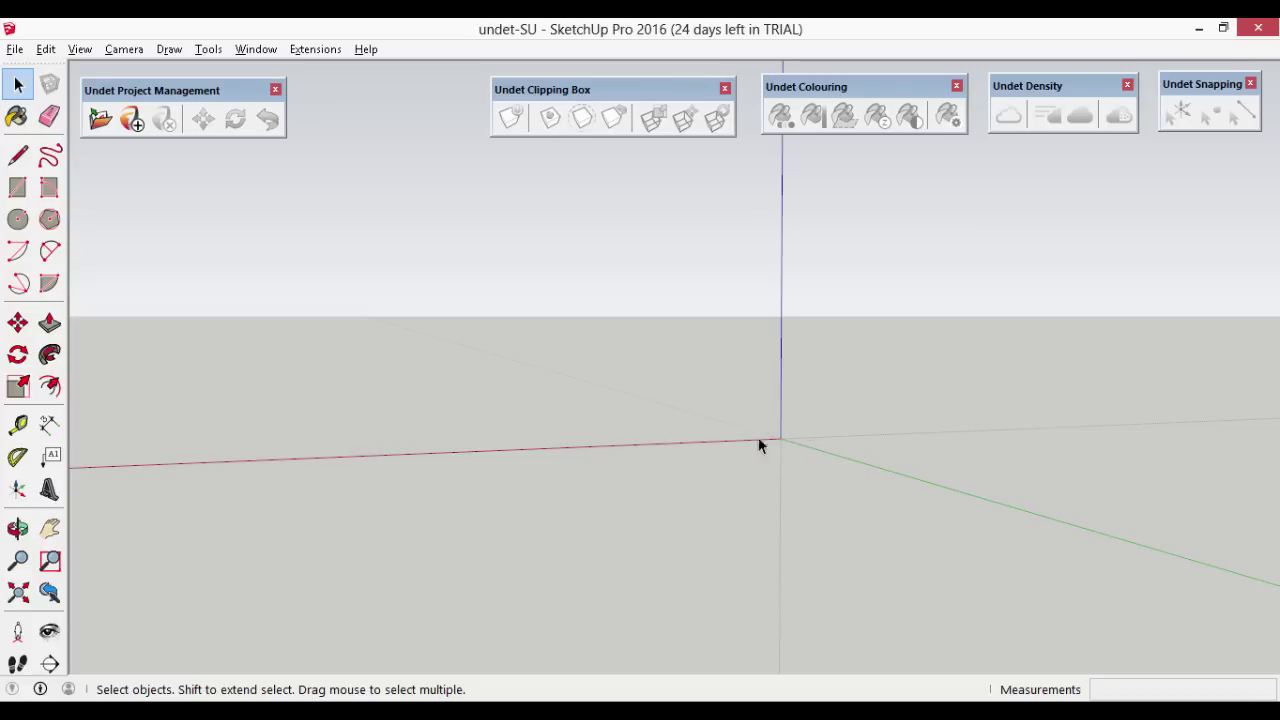
Open the sample.ipcp Undet project and orbit around the loaded gazebo point cloud
left_click(107, 121)
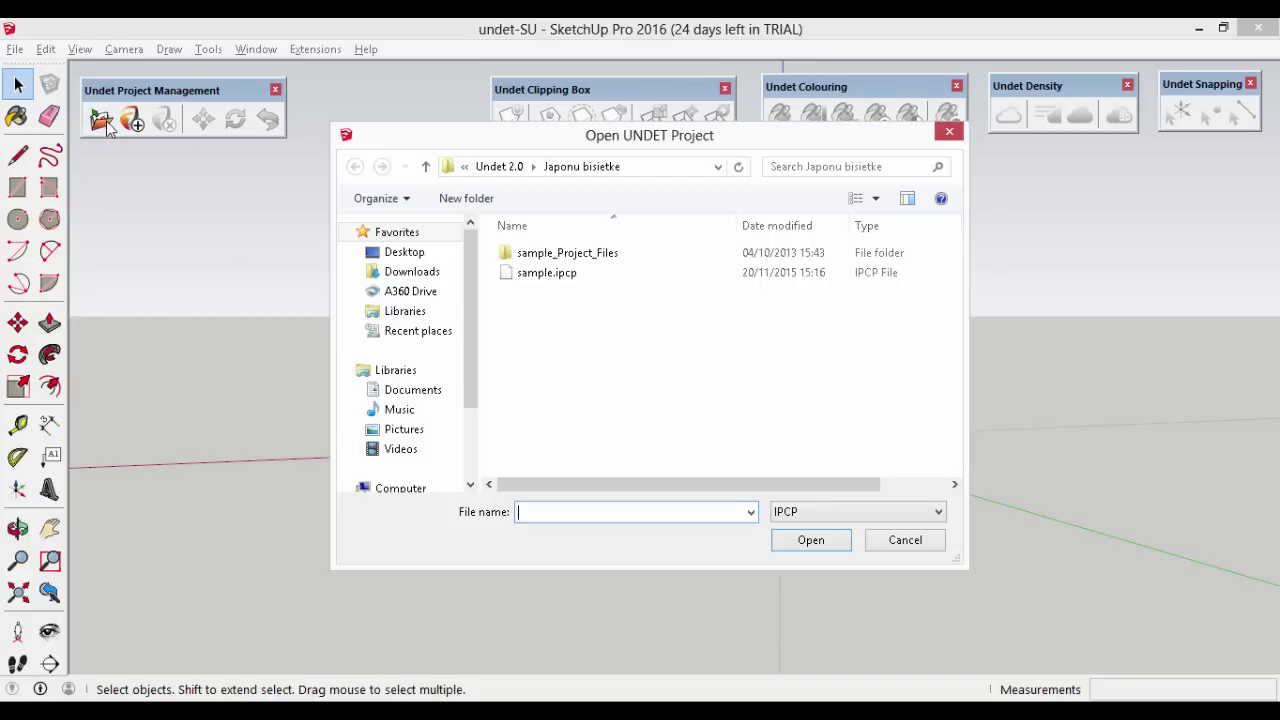
left_click(535, 272)
double_click(536, 270)
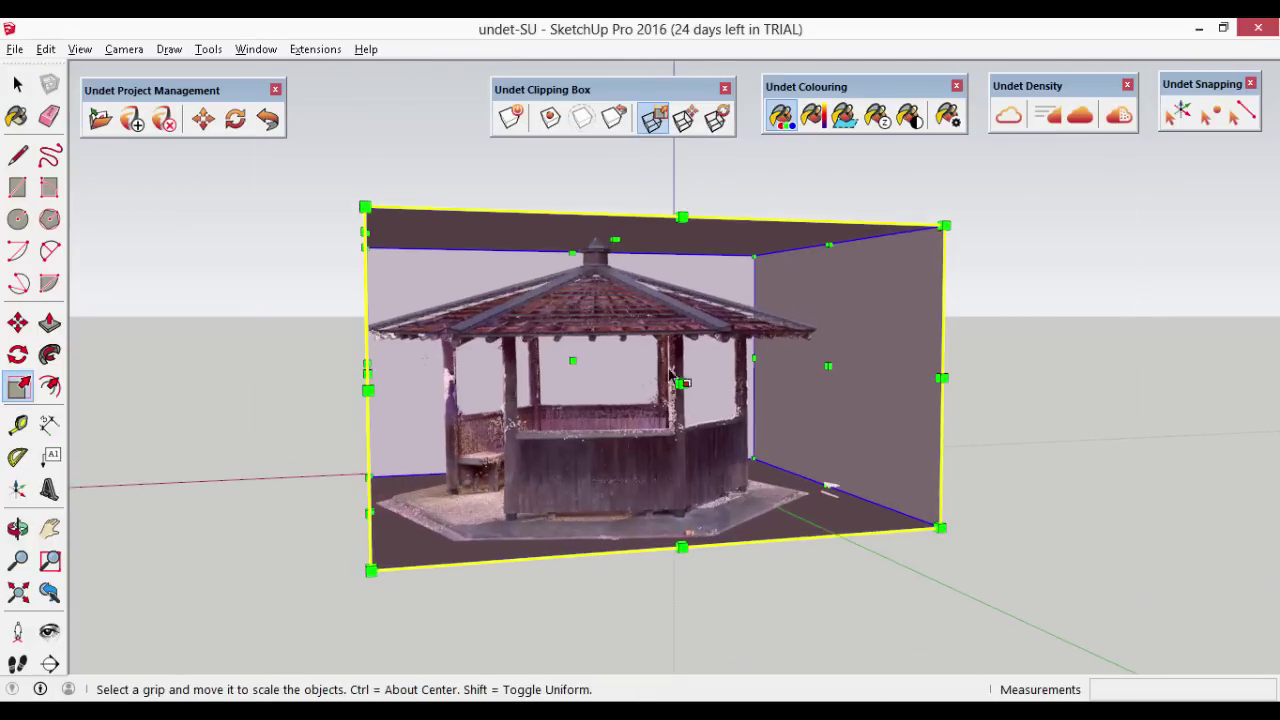
middle_click_drag(670, 375, 830, 330)
middle_click_drag(787, 402, 625, 380)
scroll(706, 385, "up", 5)
scroll(700, 410, "down", 3)
scroll(625, 380, "down", 5)
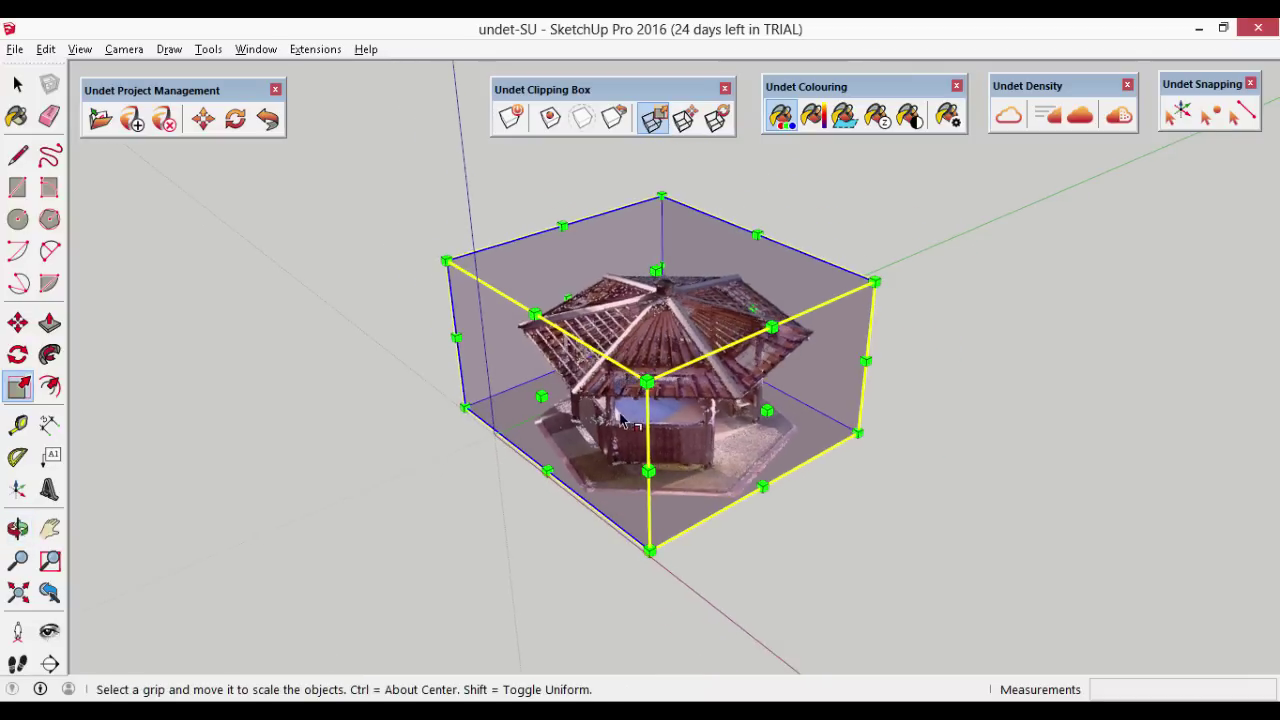
middle_click_drag(594, 557, 490, 470)
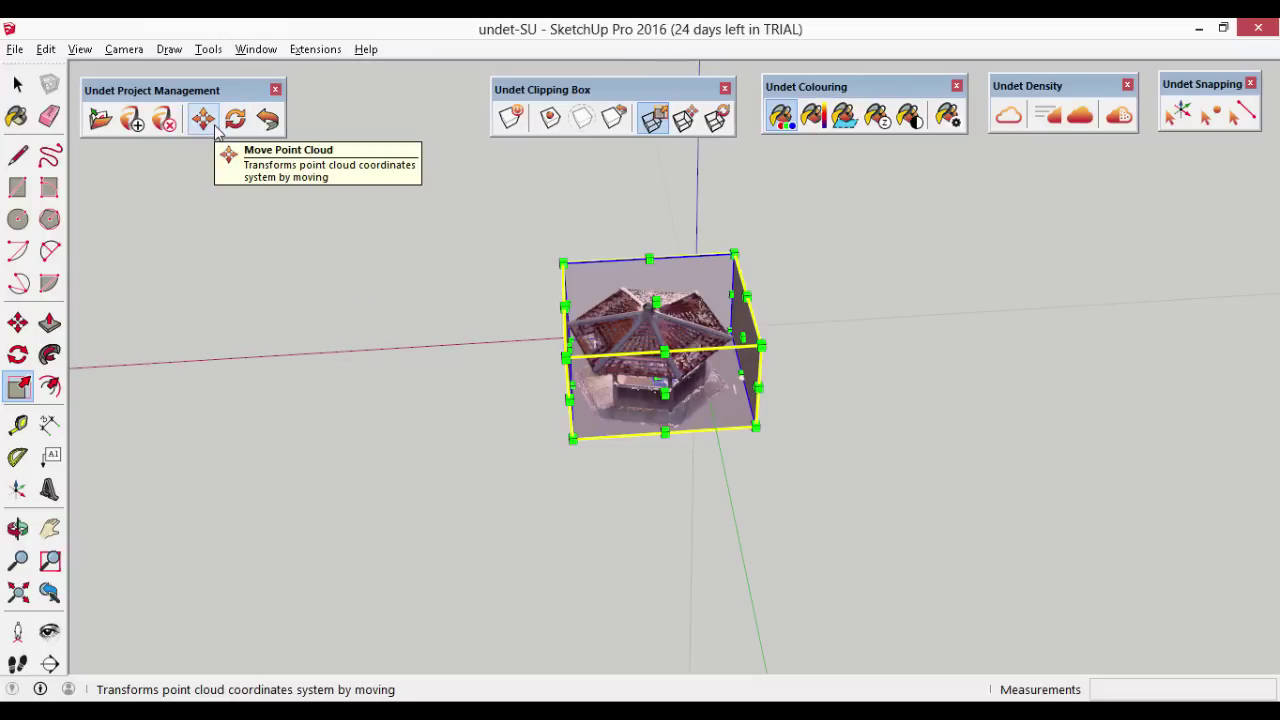
From the Top view, move the point cloud away from the origin
left_click(124, 49)
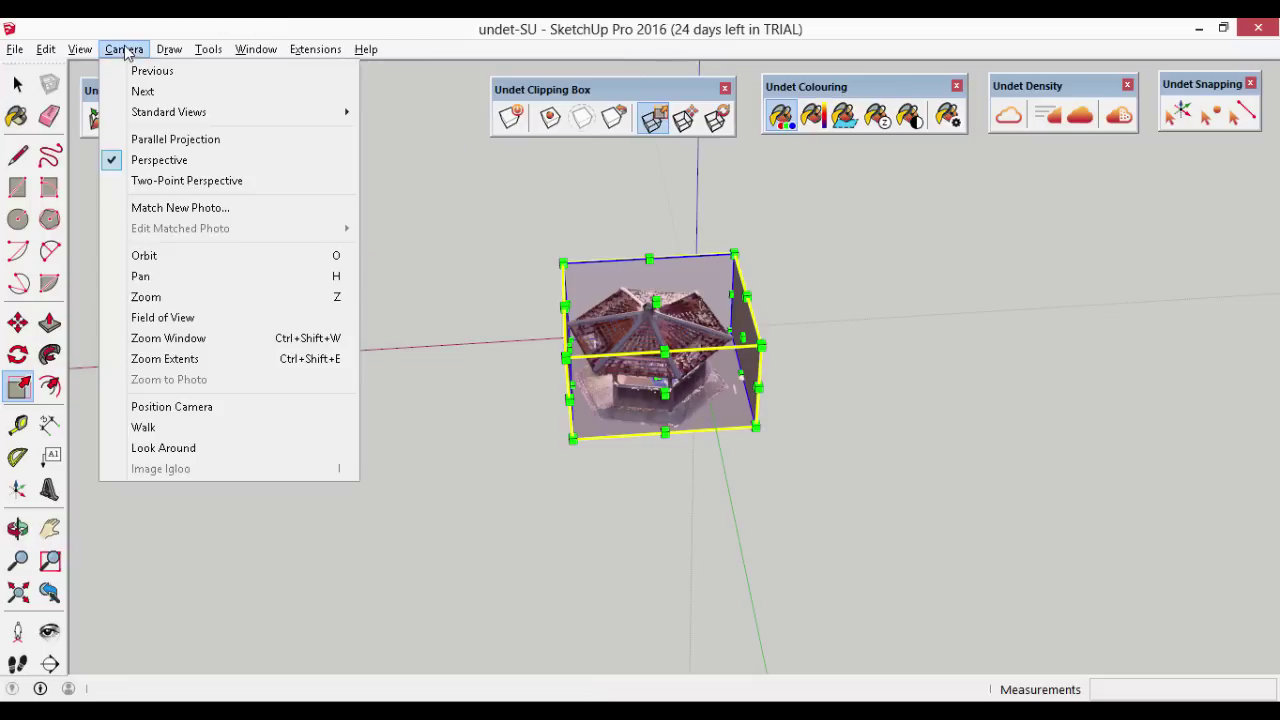
mouse_move(171, 112)
left_click(412, 107)
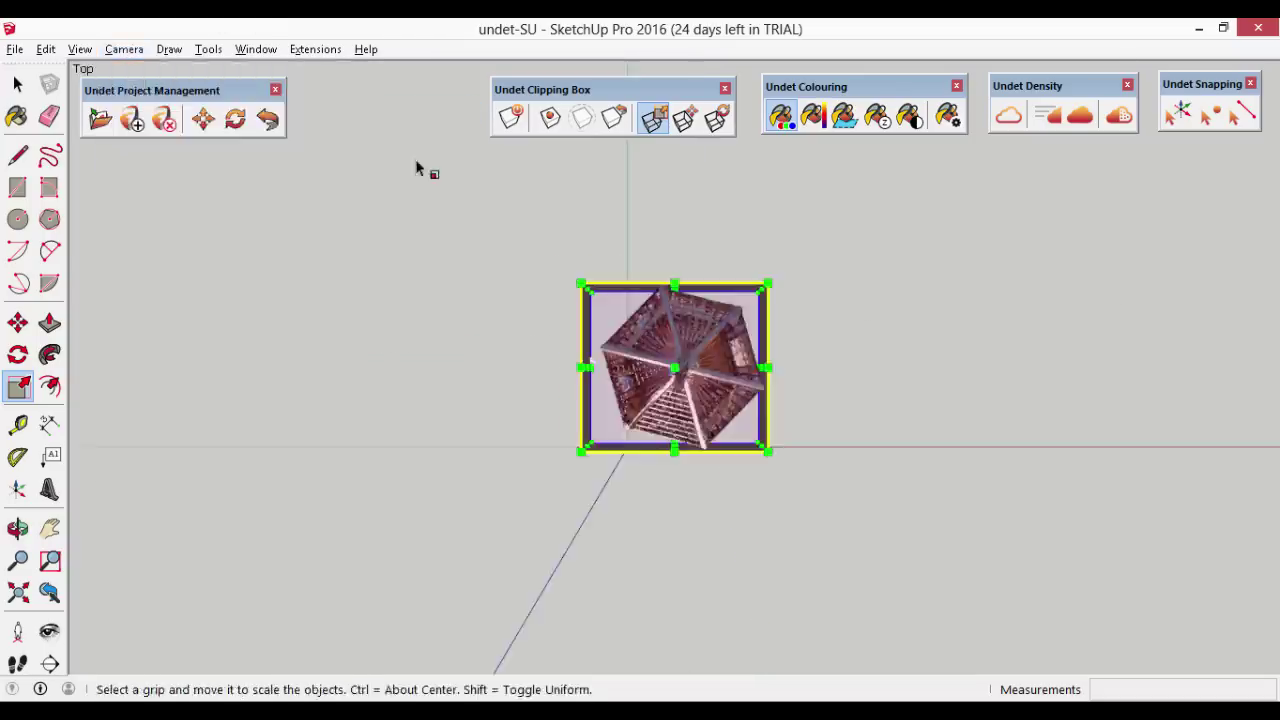
left_click(203, 118)
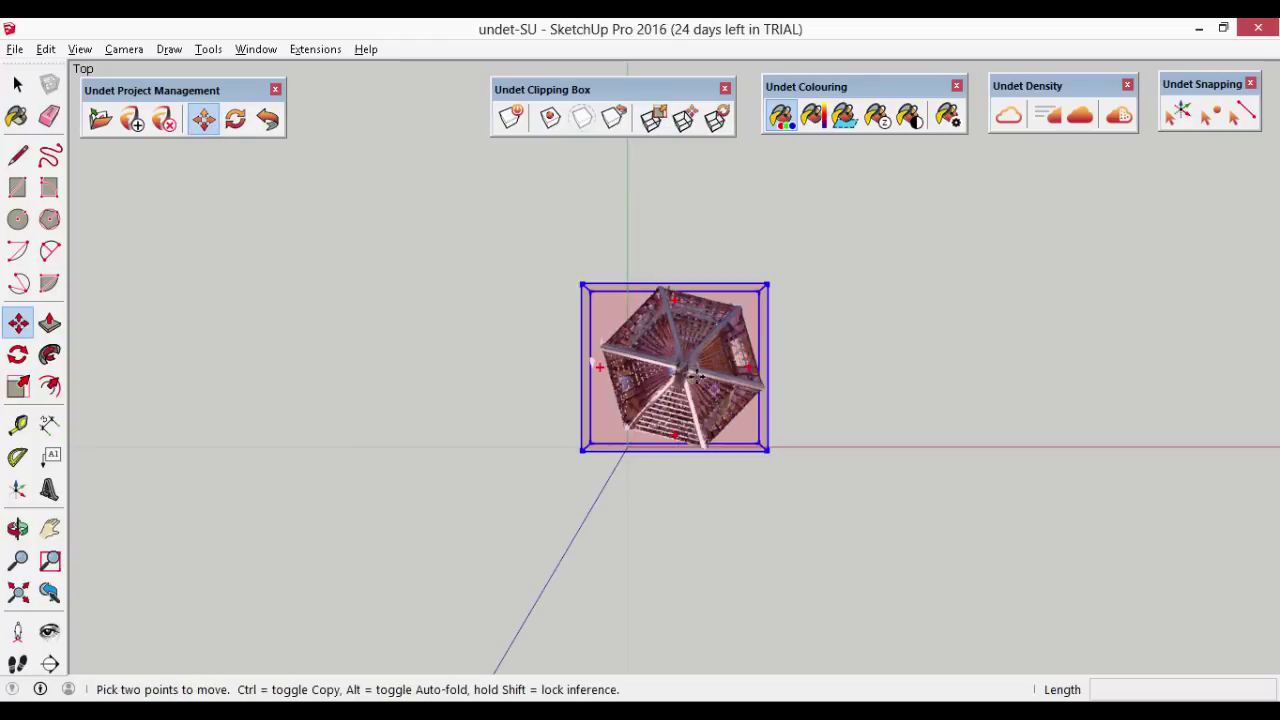
left_click(715, 376)
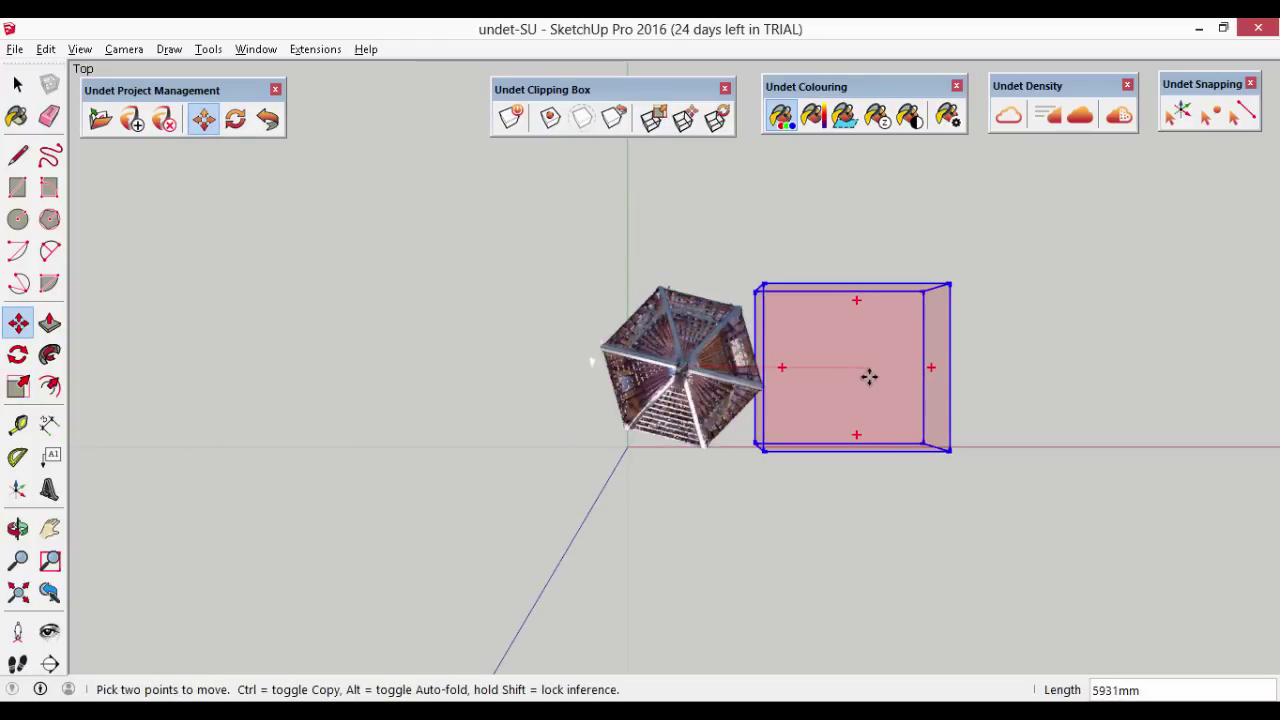
left_click(869, 376)
middle_click_drag(1045, 487, 406, 237)
In Right view, rotate the point cloud about the gazebo's centre
key("shift+z")
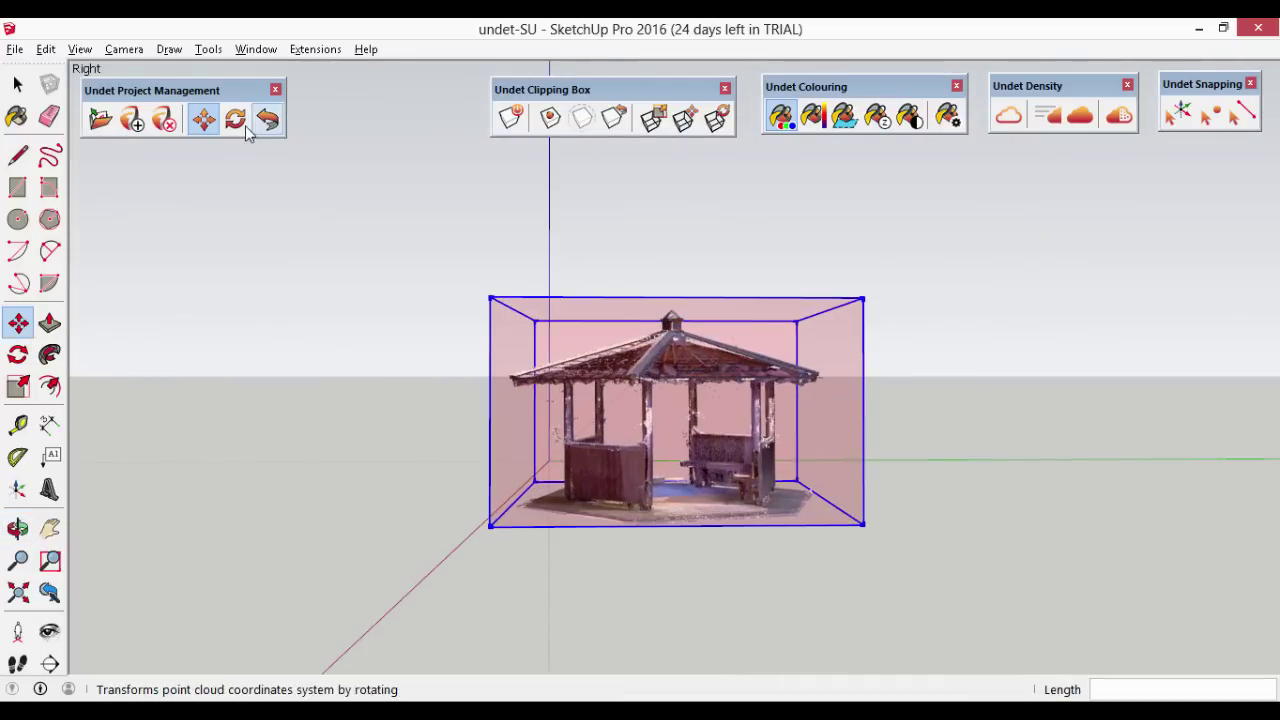
left_click(235, 119)
left_click(686, 412)
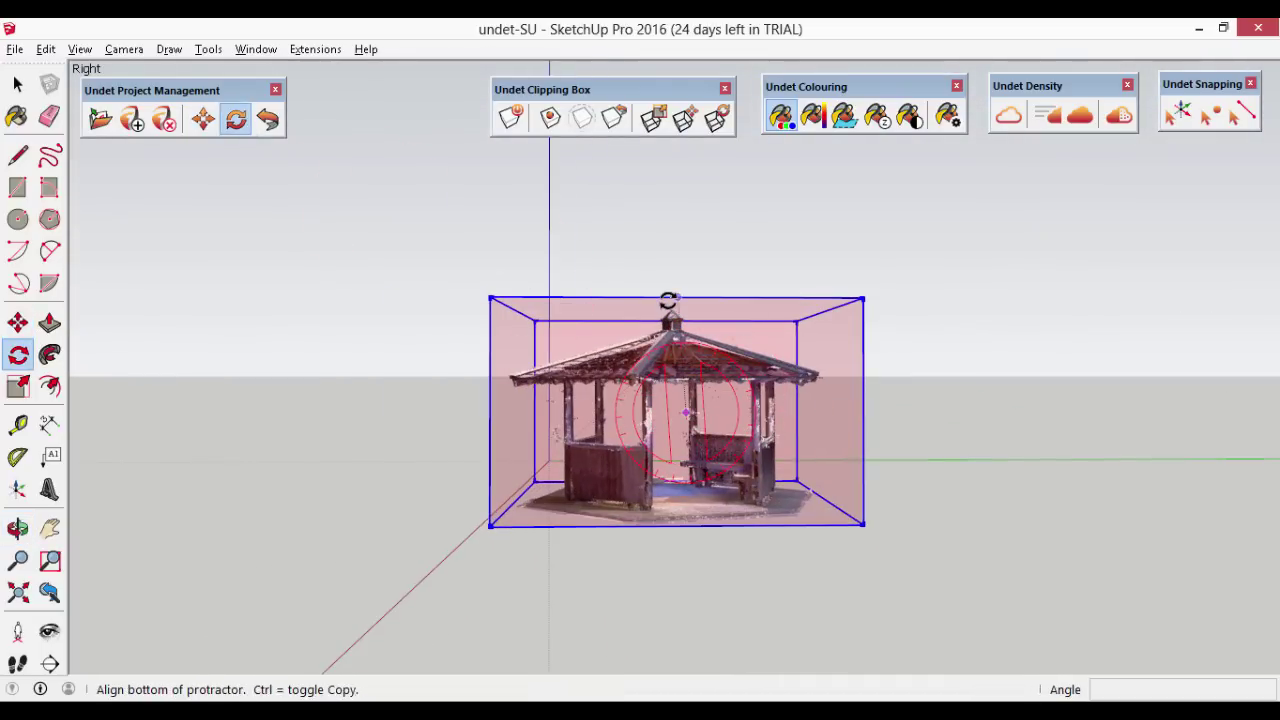
left_click(669, 300)
left_click(764, 304)
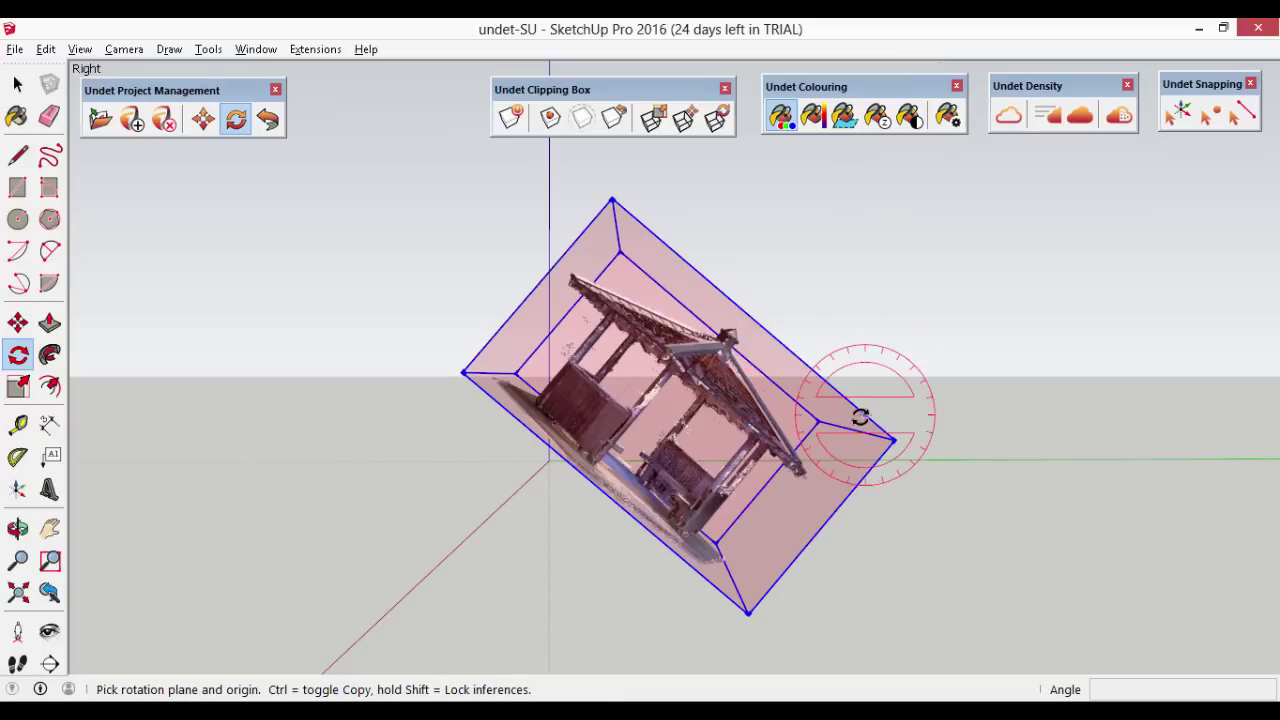
scroll(892, 395, "down", 3)
middle_click_drag(894, 391, 927, 583)
Deselect the point cloud and unhide all geometry in the model
left_click(17, 84)
key("ctrl+t")
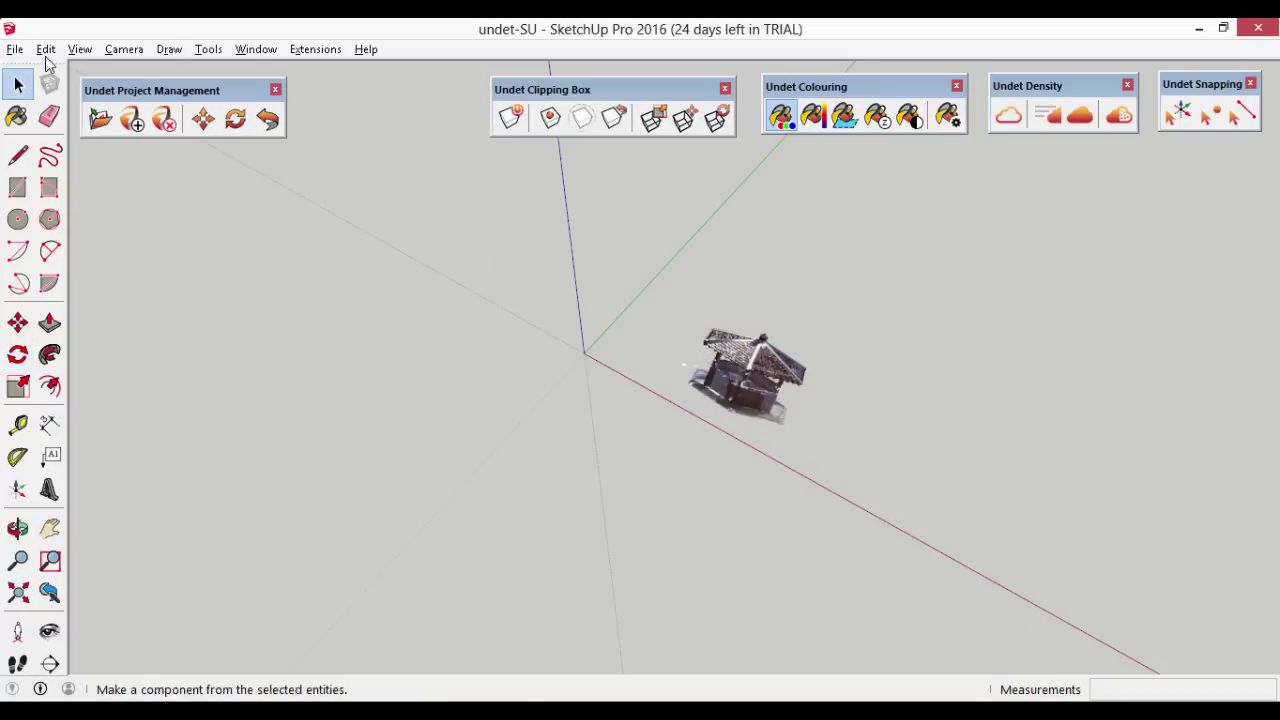
left_click(46, 57)
mouse_move(127, 318)
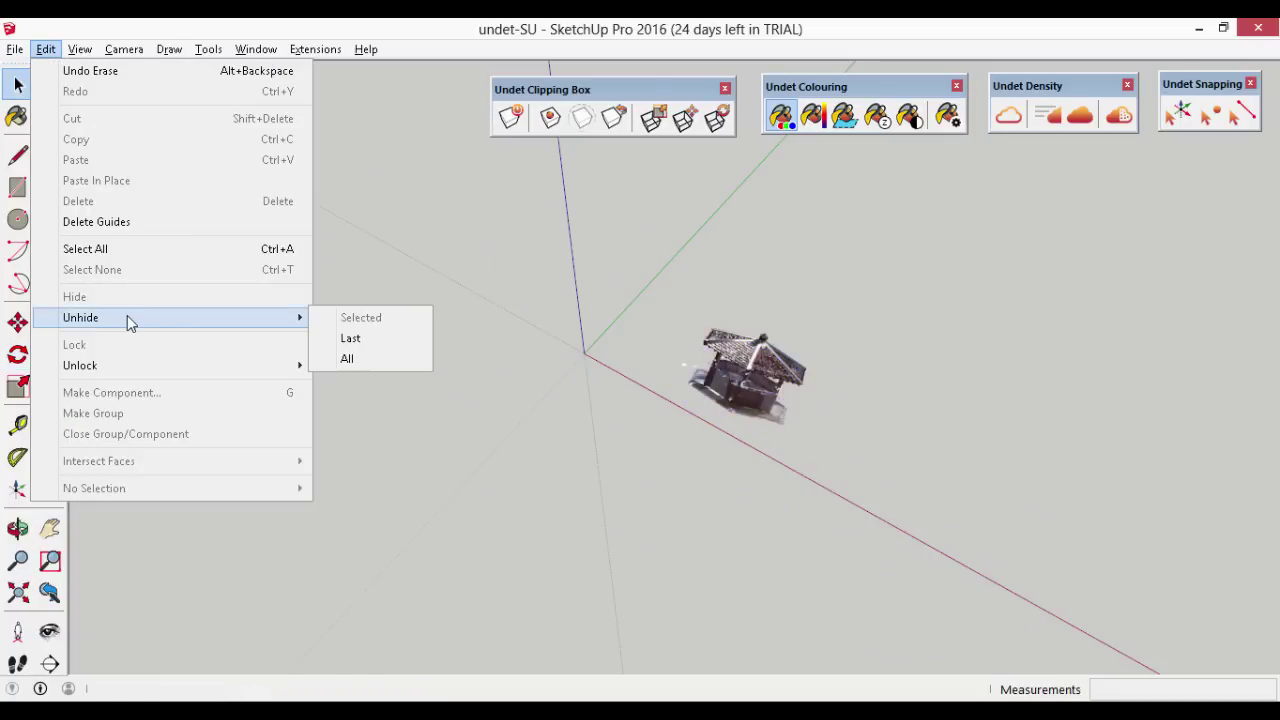
left_click(365, 362)
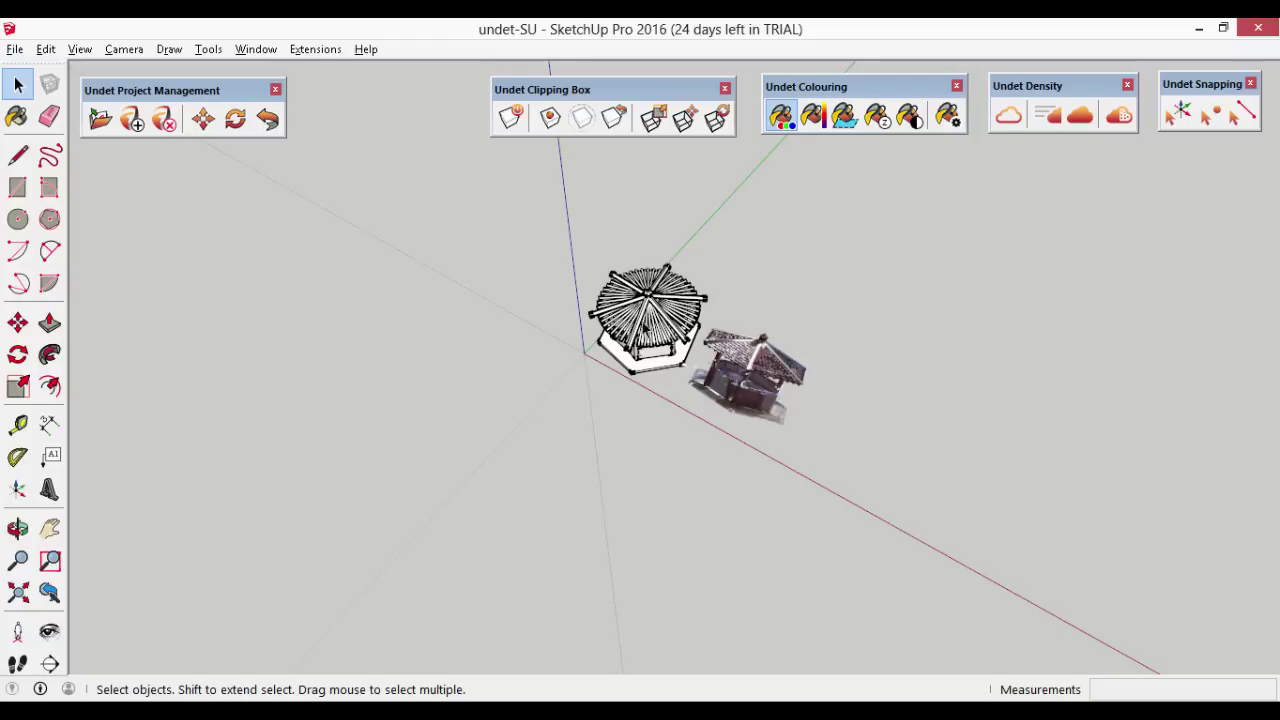
middle_click_drag(650, 350, 470, 310)
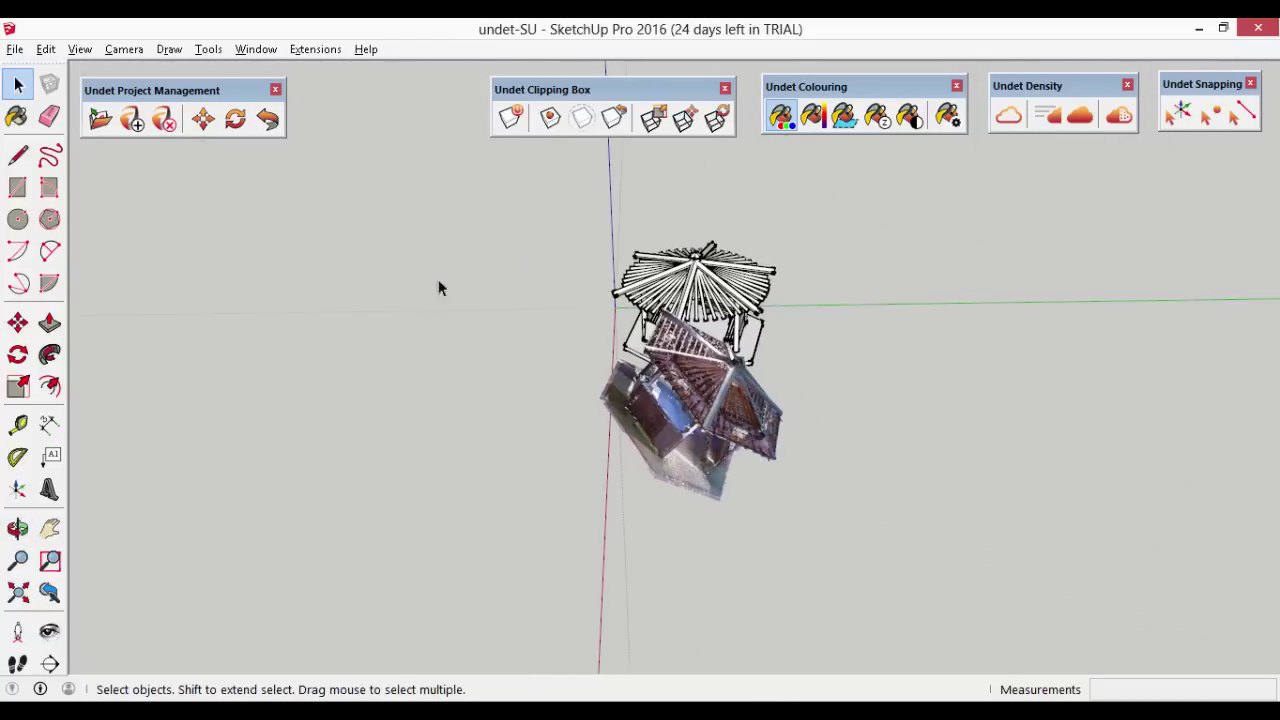
Restore the point cloud's original coordinates so it realigns with the origin
left_click(268, 120)
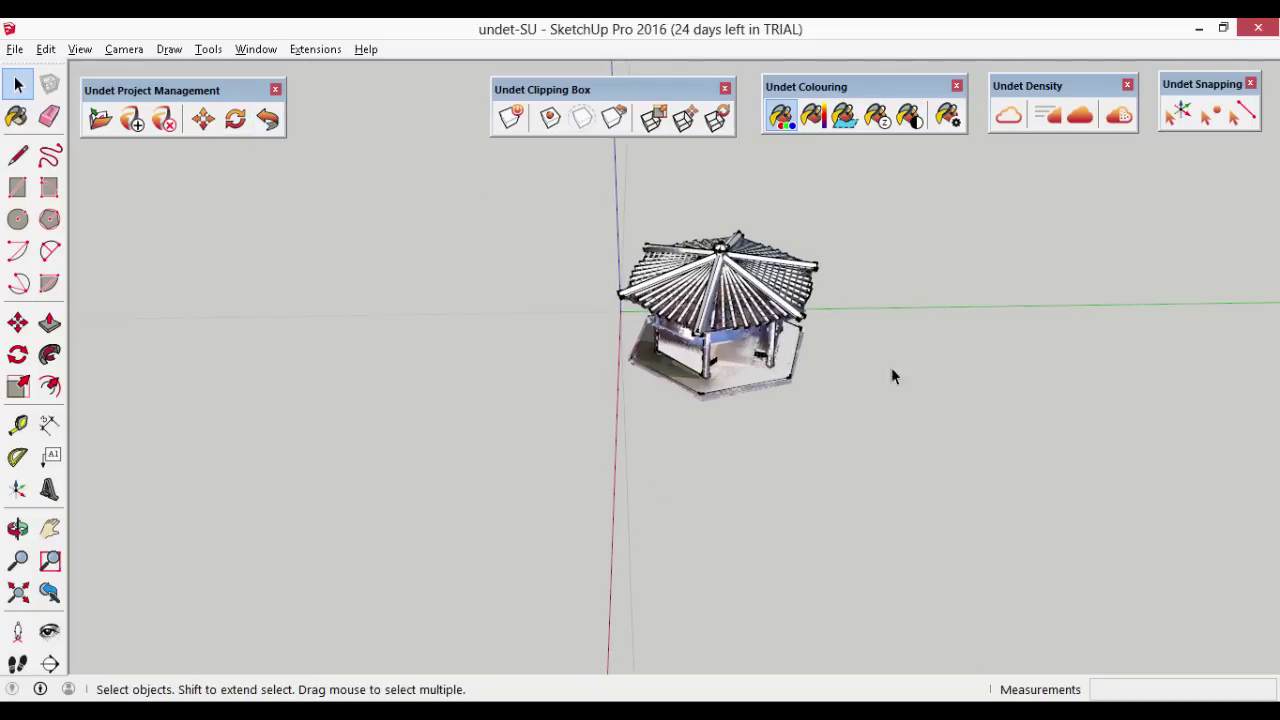
middle_click_drag(951, 363, 845, 385)
middle_click_drag(280, 120, 648, 530)
scroll(648, 530, "down", 4)
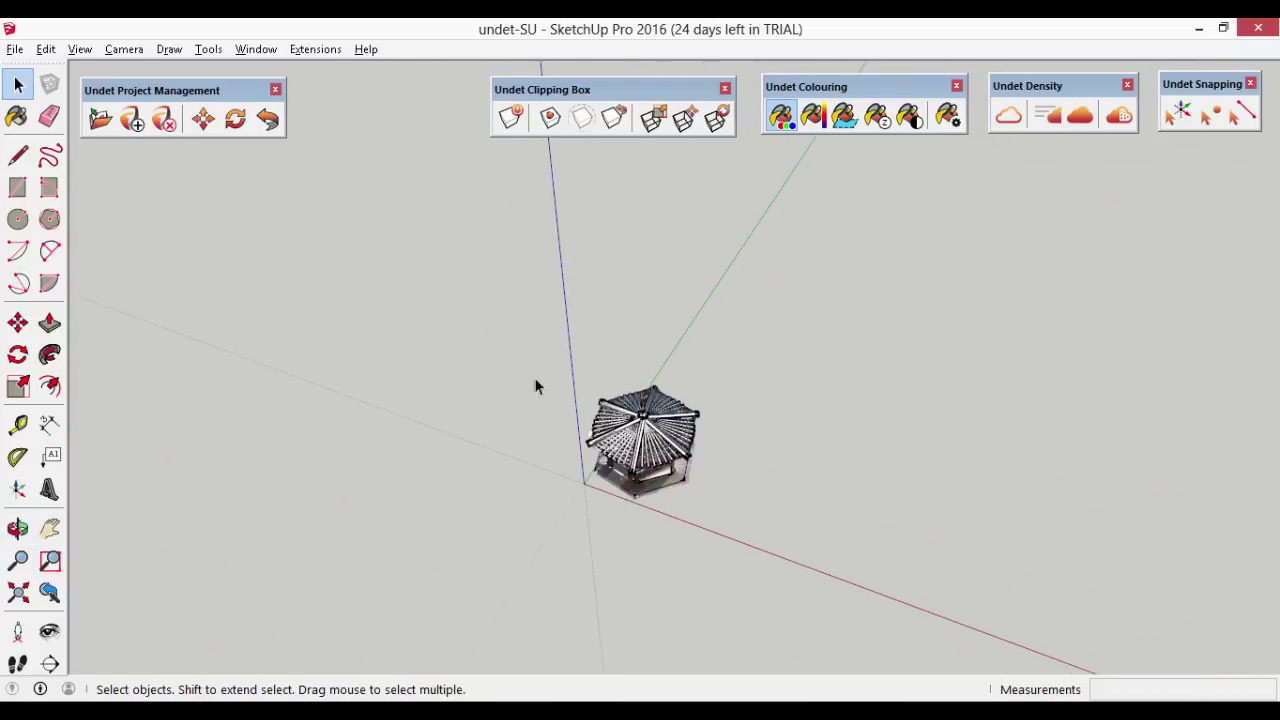
Window-select the modelled gazebo and hide it
left_click_drag(490, 320, 798, 572)
left_click(46, 49)
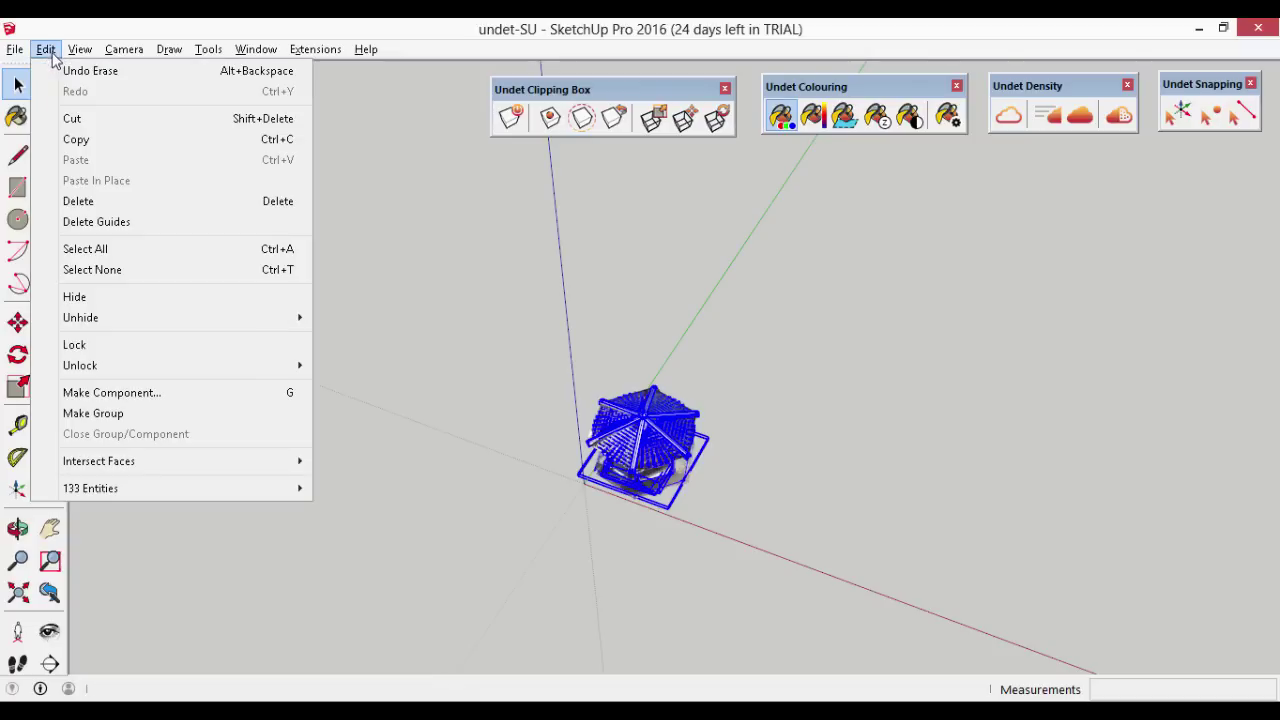
left_click(112, 305)
middle_click_drag(640, 440, 614, 125)
left_click(549, 117)
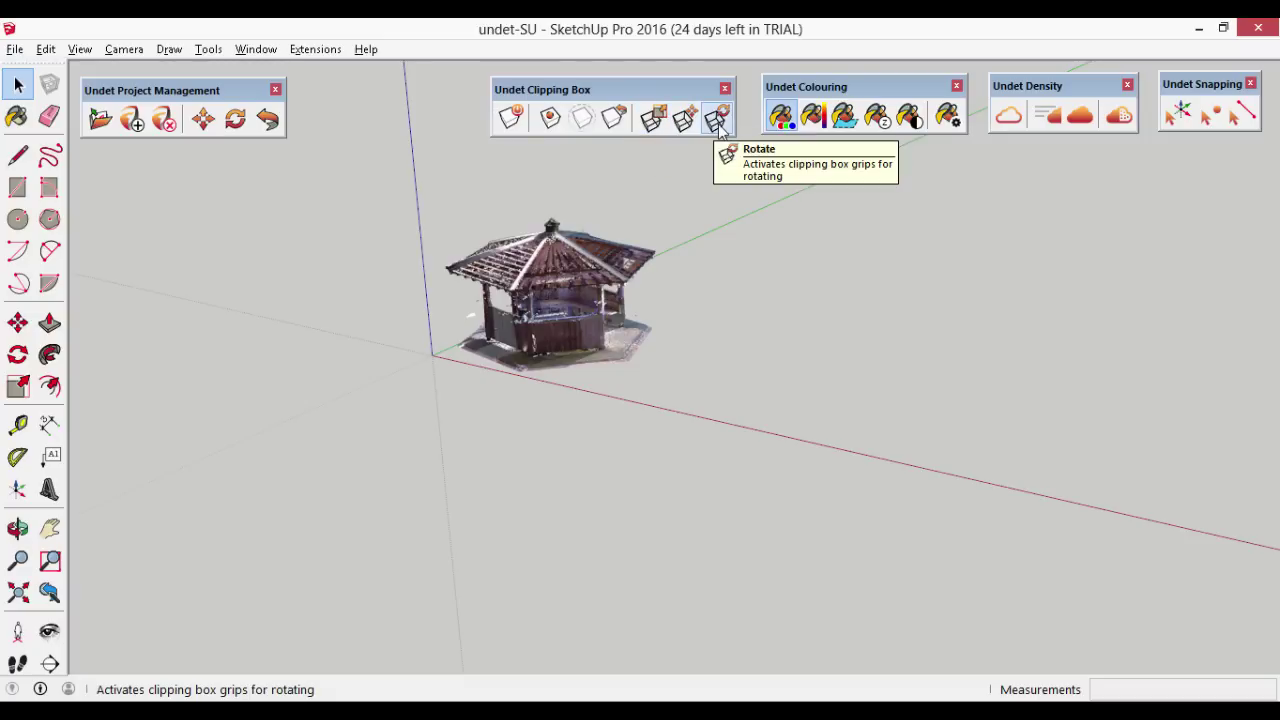
Scale the clipping box to 0.70 along red and 0.50 along green
left_click(653, 118)
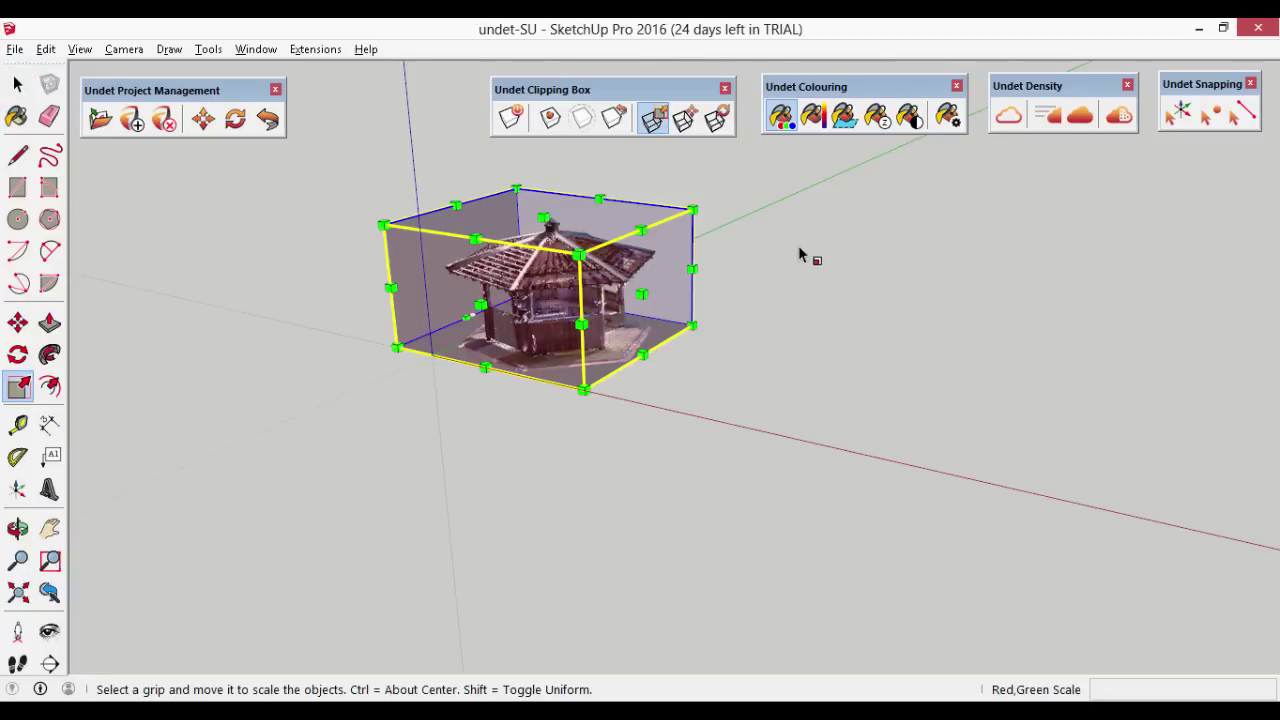
middle_click_drag(798, 254, 706, 551)
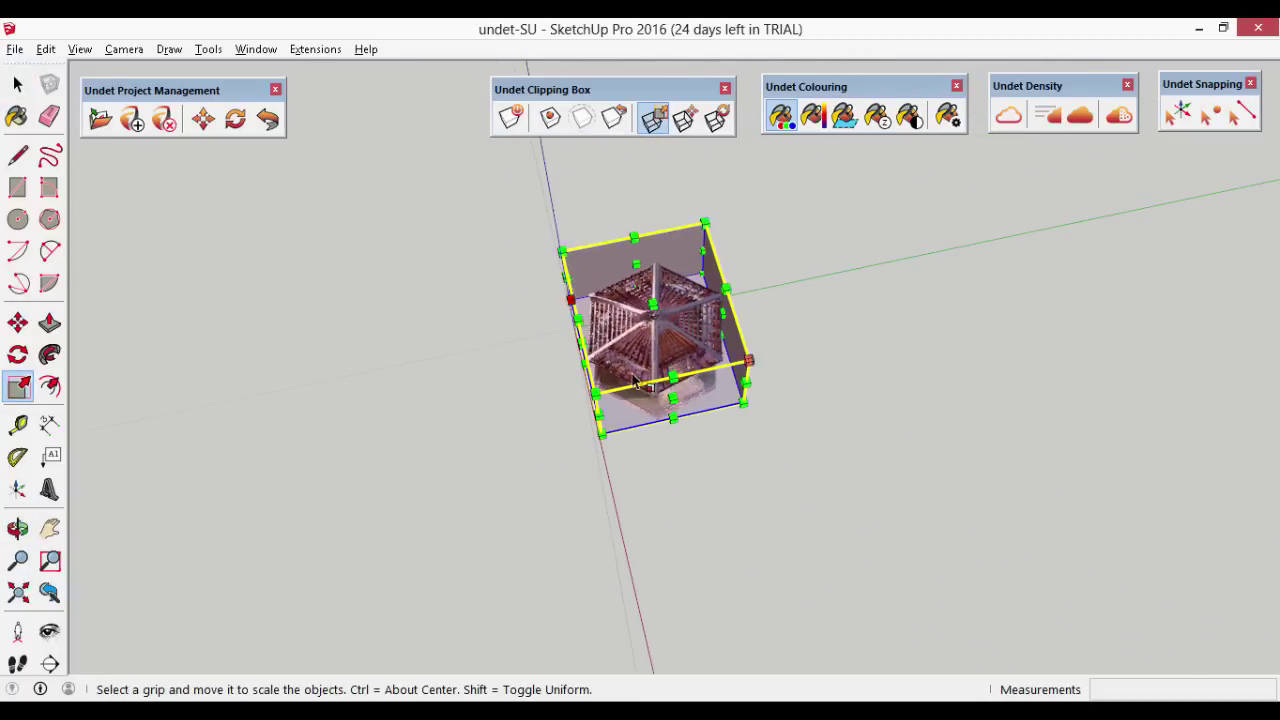
scroll(800, 300, "up", 2)
middle_click_drag(604, 538, 903, 326)
key("s")
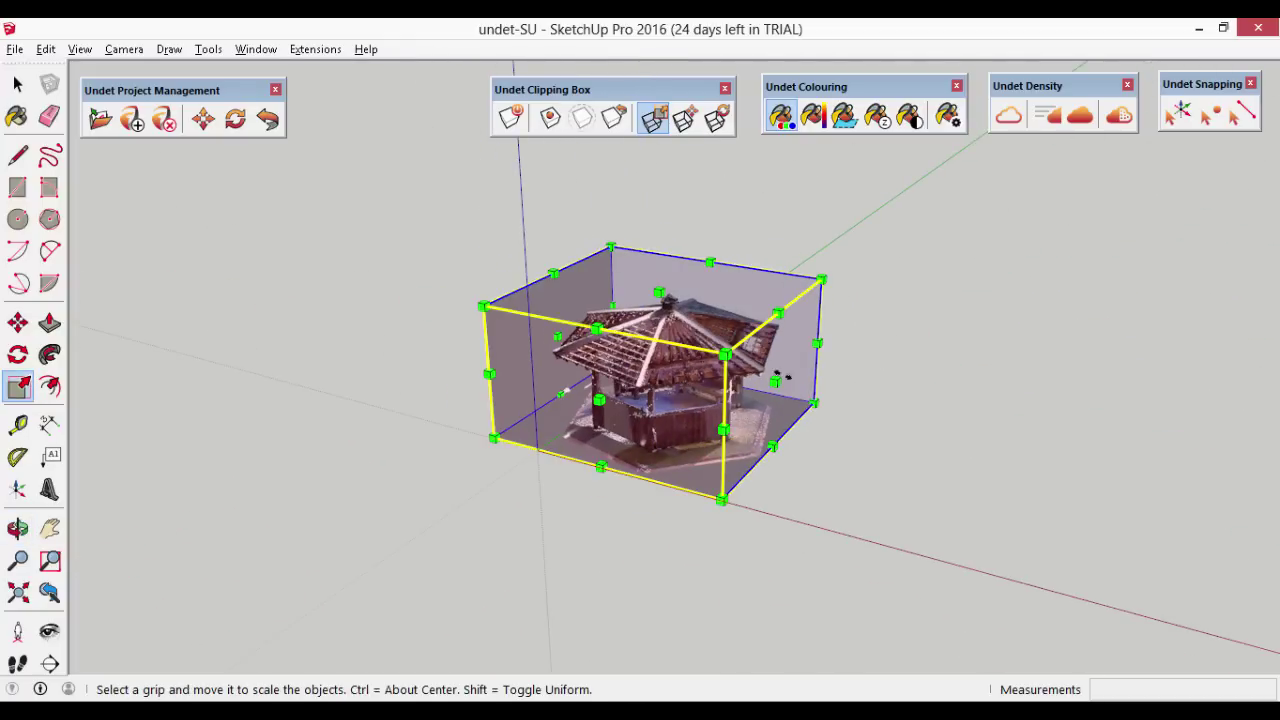
left_click_drag(775, 381, 708, 362)
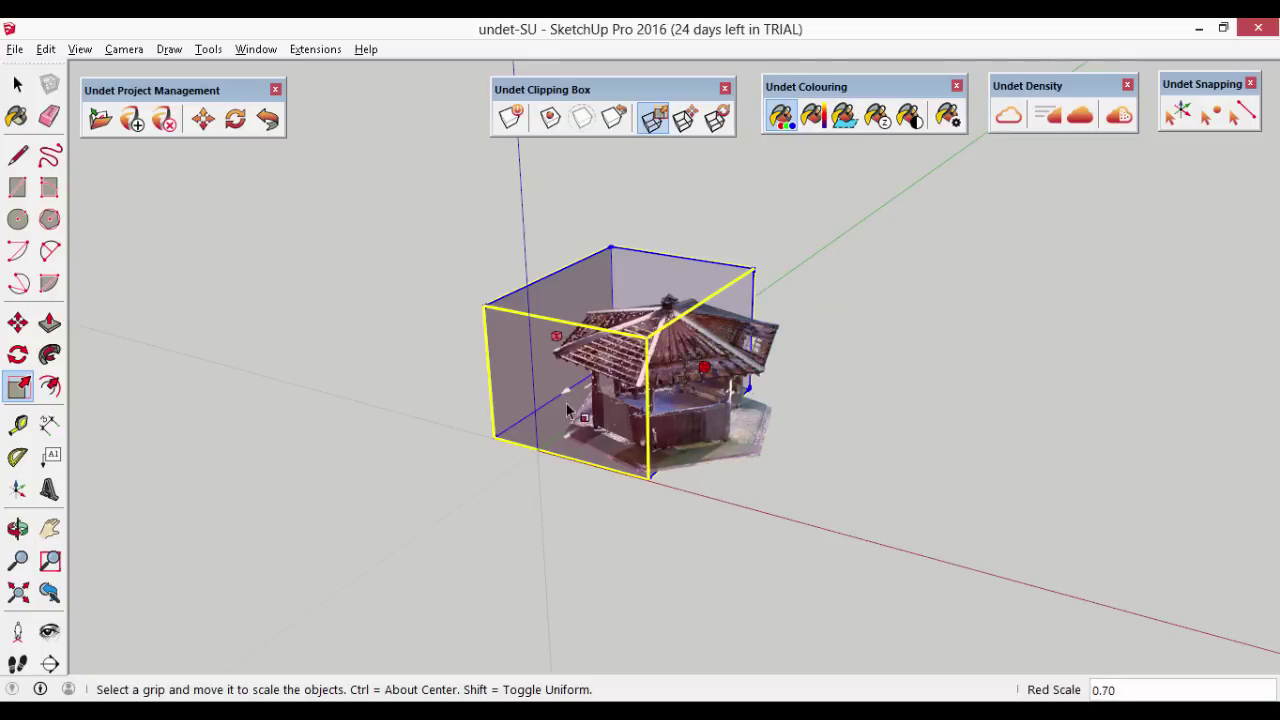
left_click_drag(563, 400, 878, 307)
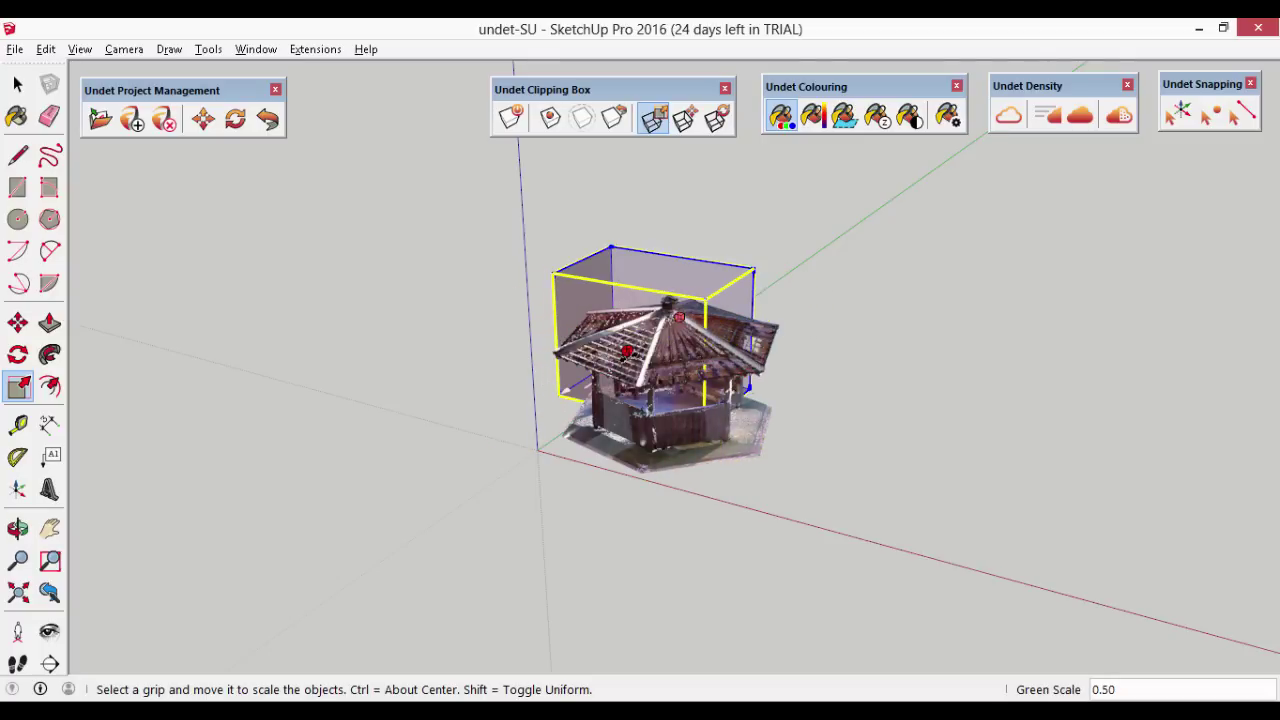
middle_click_drag(878, 307, 512, 308)
scroll(512, 308, "up", 2)
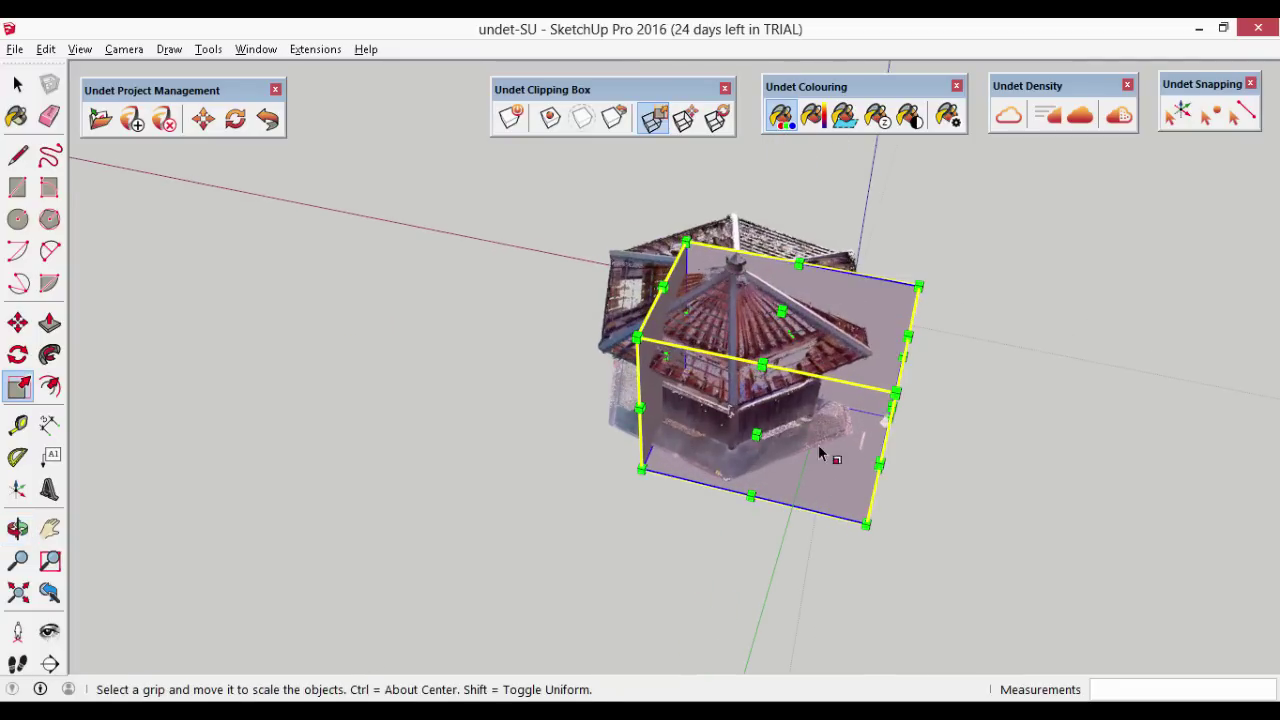
Clip the gazebo point cloud to the shrunken box
left_click(510, 120)
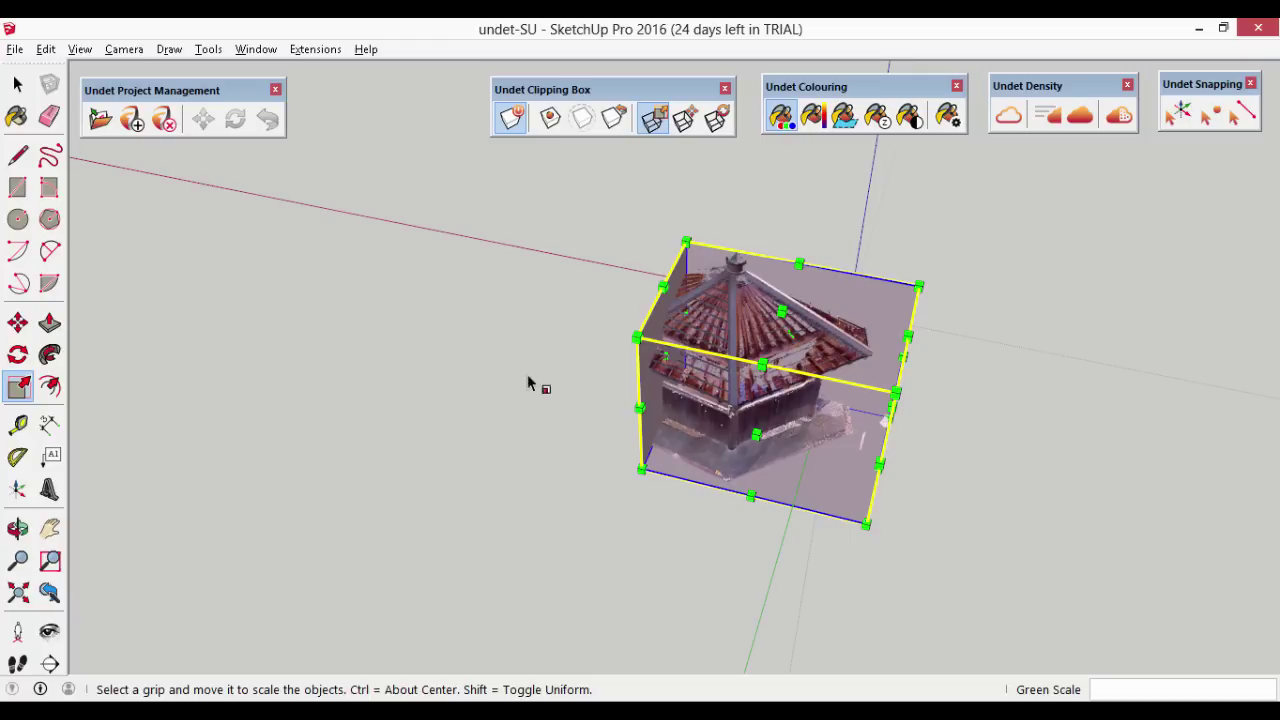
middle_click_drag(529, 380, 578, 422)
left_click_drag(578, 422, 620, 400)
key("s")
middle_click_drag(620, 400, 697, 363)
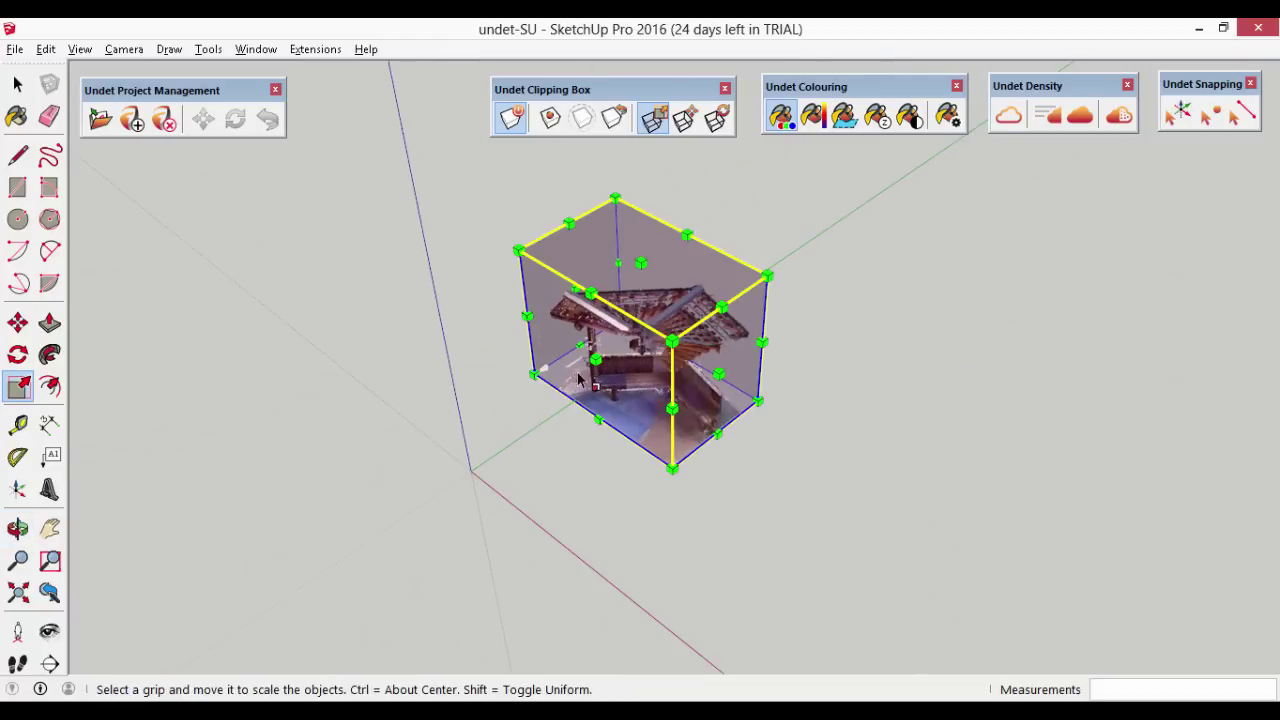
Widen the clipping box: green 1.79, red 1.64, then green 1.14
left_click_drag(595, 359, 506, 400)
left_click_drag(682, 401, 794, 471)
middle_click_drag(940, 480, 629, 442)
middle_click_drag(504, 424, 528, 400)
left_click_drag(528, 400, 497, 399)
middle_click_drag(784, 486, 520, 270)
Flatten the box height to 0.58, then to a 0.19 horizontal slice
left_click_drag(659, 472, 670, 408)
middle_click_drag(676, 293, 669, 463)
left_click_drag(668, 308, 676, 374)
left_click_drag(705, 464, 705, 464)
middle_click_drag(705, 464, 770, 374)
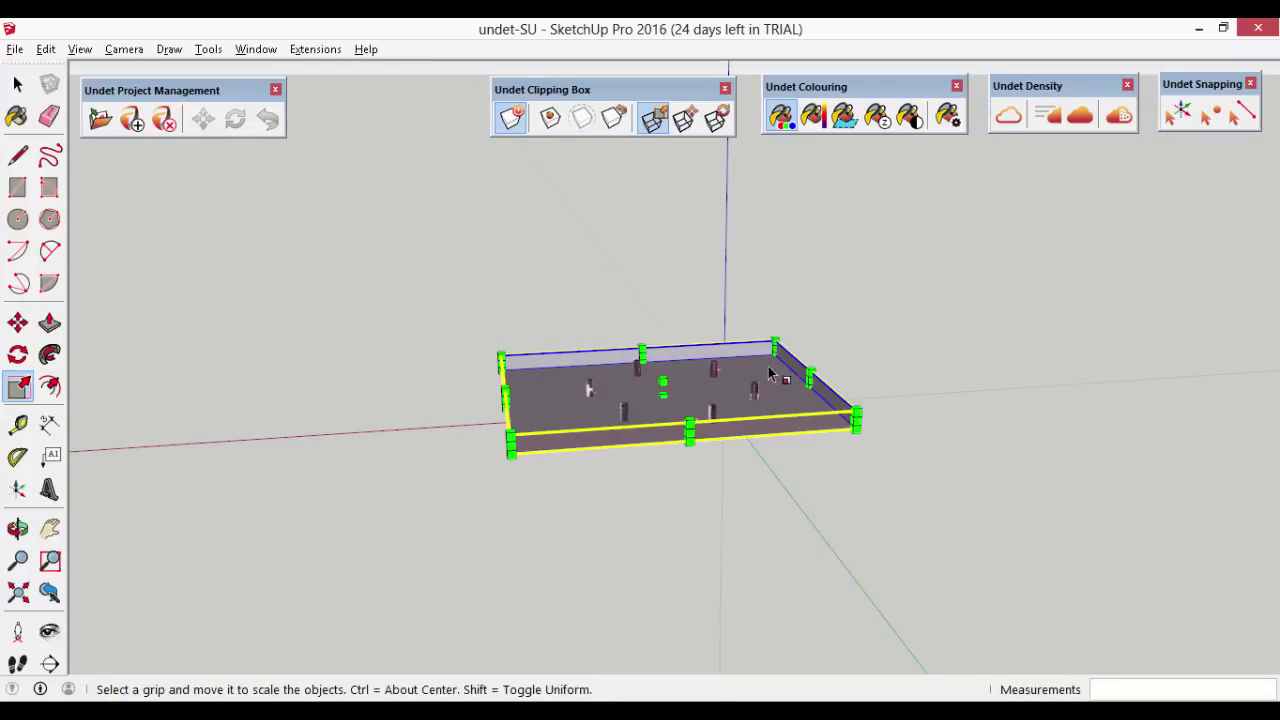
Move the thin slice up through the roof, then down to railing height
left_click(685, 120)
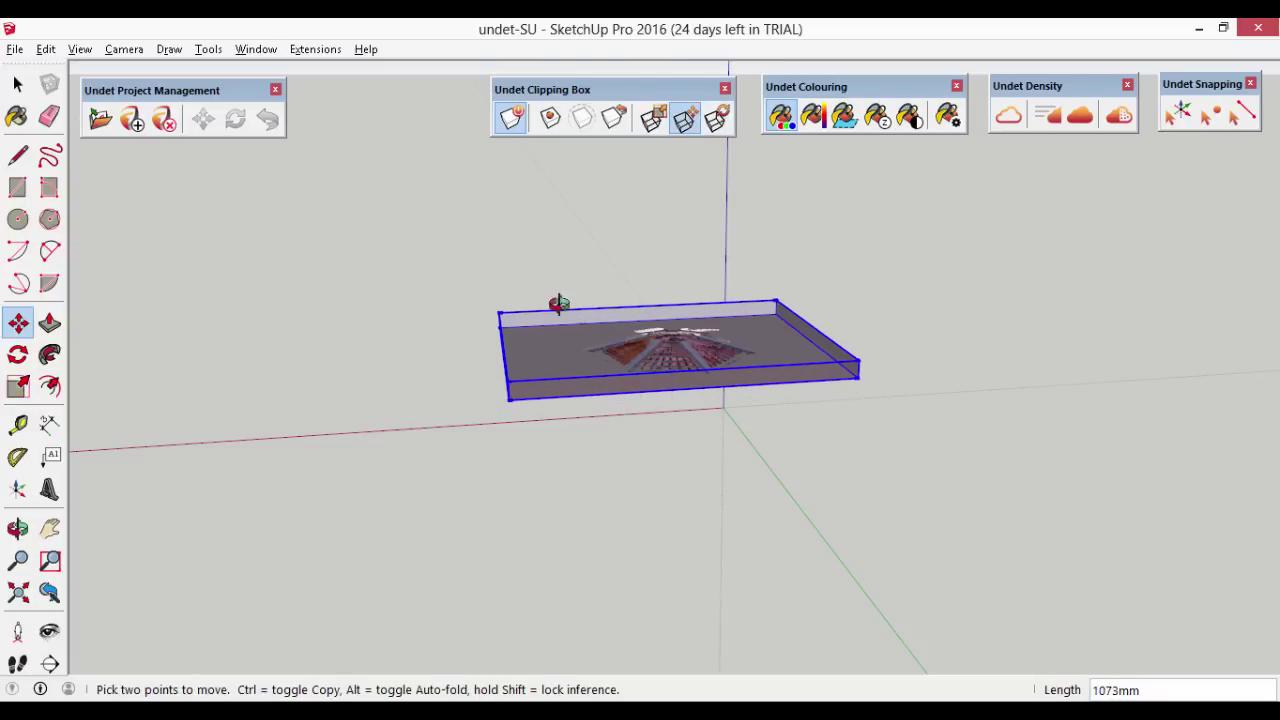
left_click(566, 331)
middle_click_drag(566, 331, 688, 323)
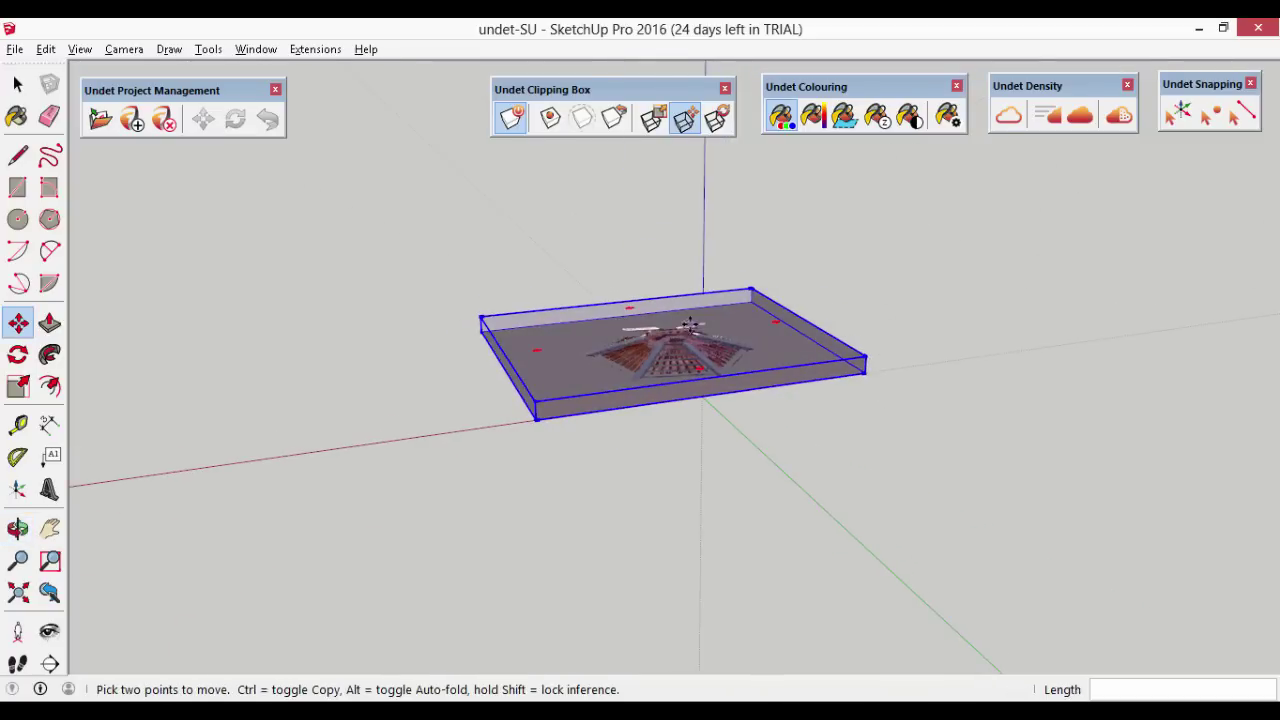
left_click(685, 390)
left_click(683, 395)
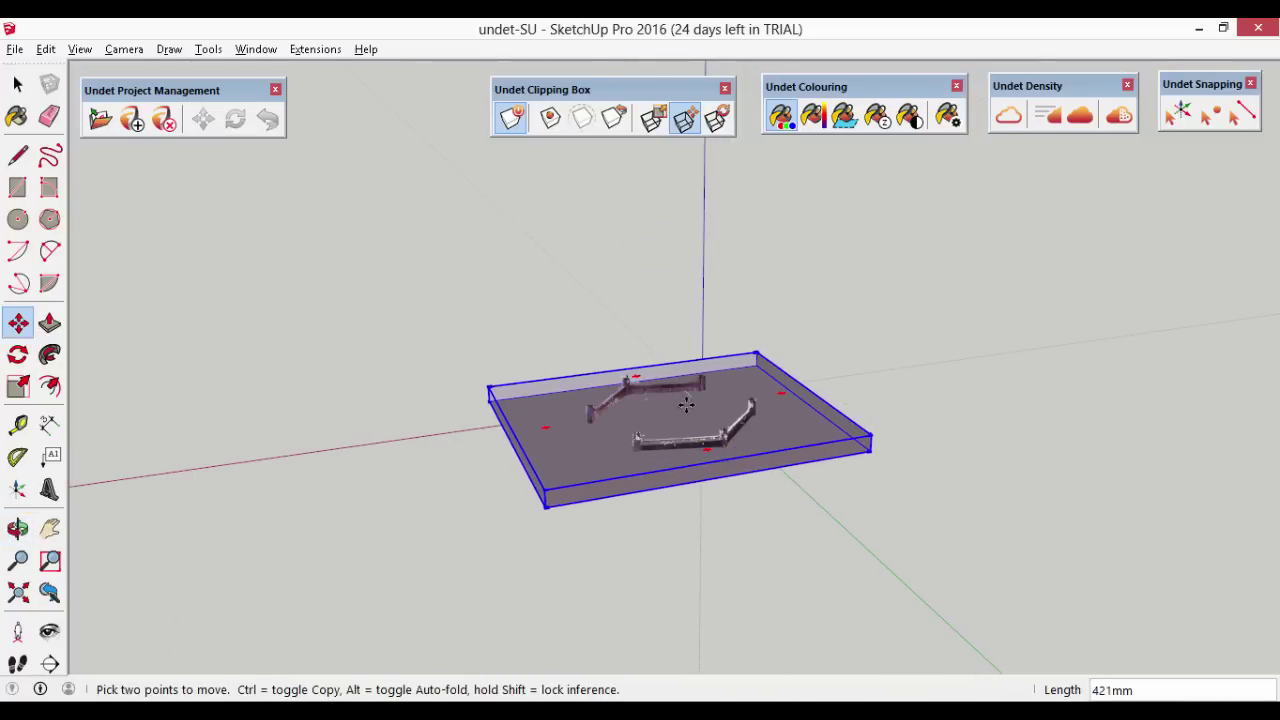
left_click(676, 416)
Deselect the box and reset the clipping box around the whole gazebo
middle_click_drag(676, 416, 693, 581)
key("Escape")
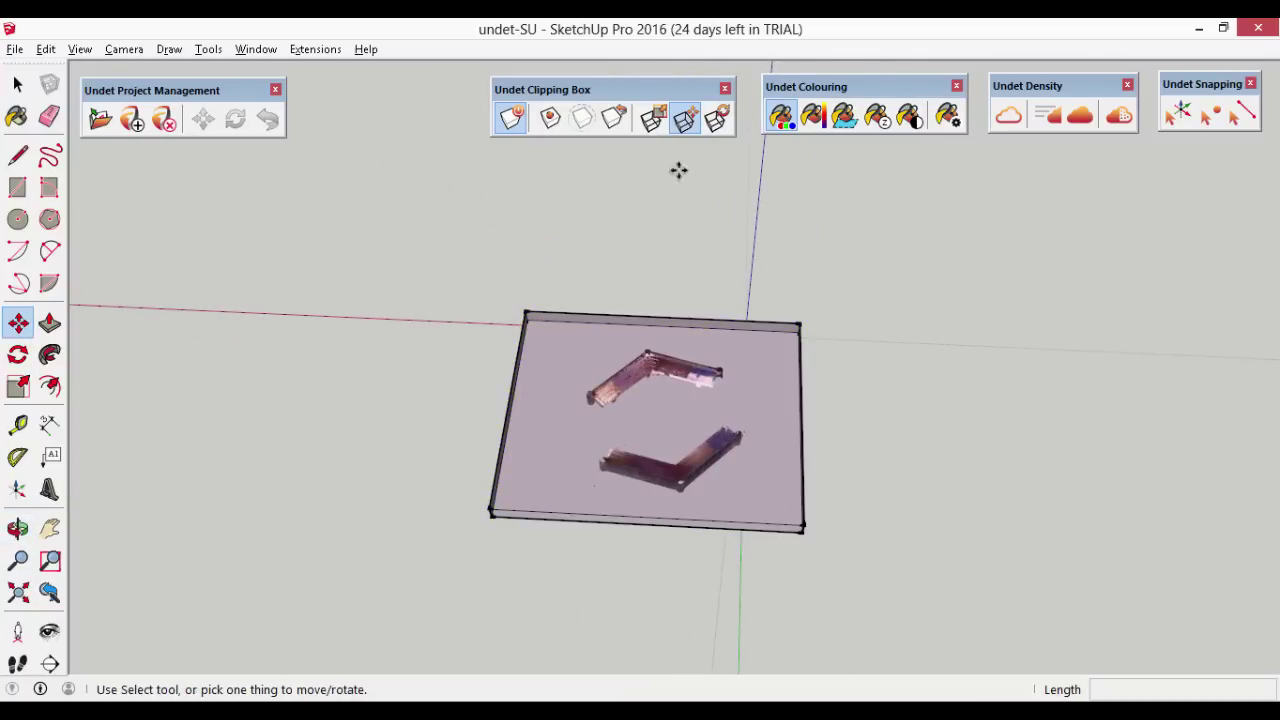
left_click(617, 125)
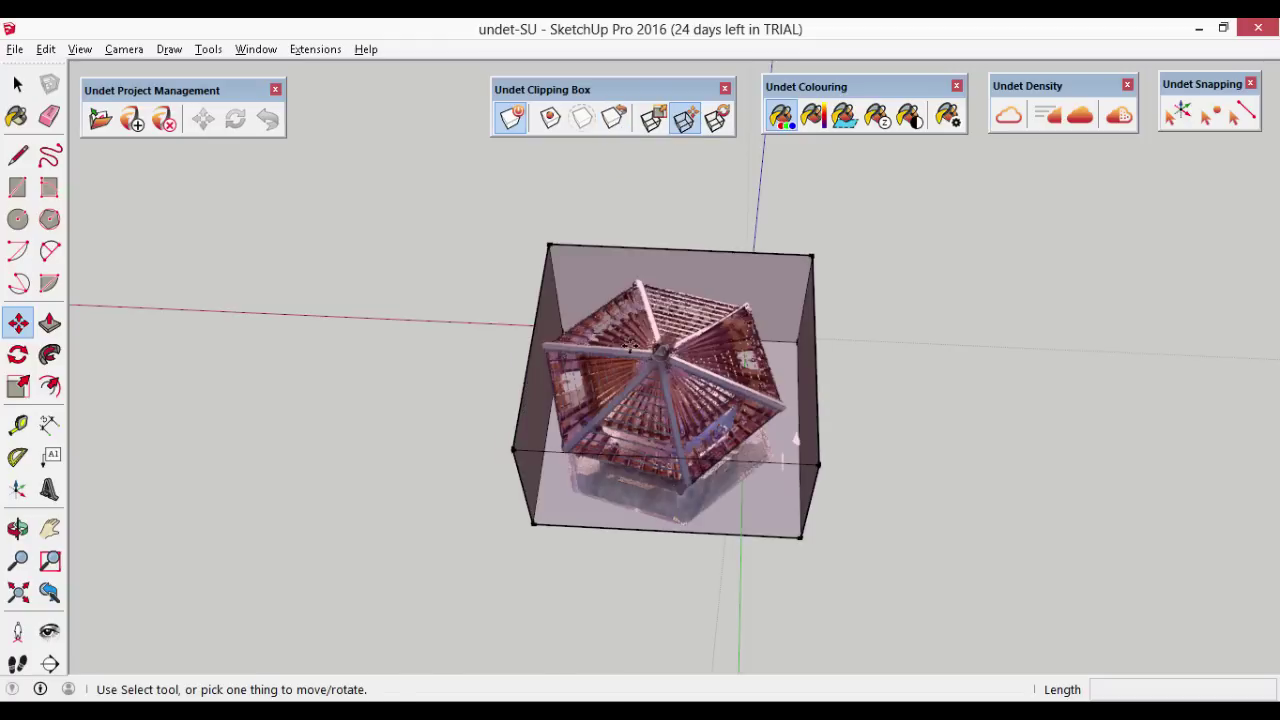
middle_click_drag(782, 498, 393, 211)
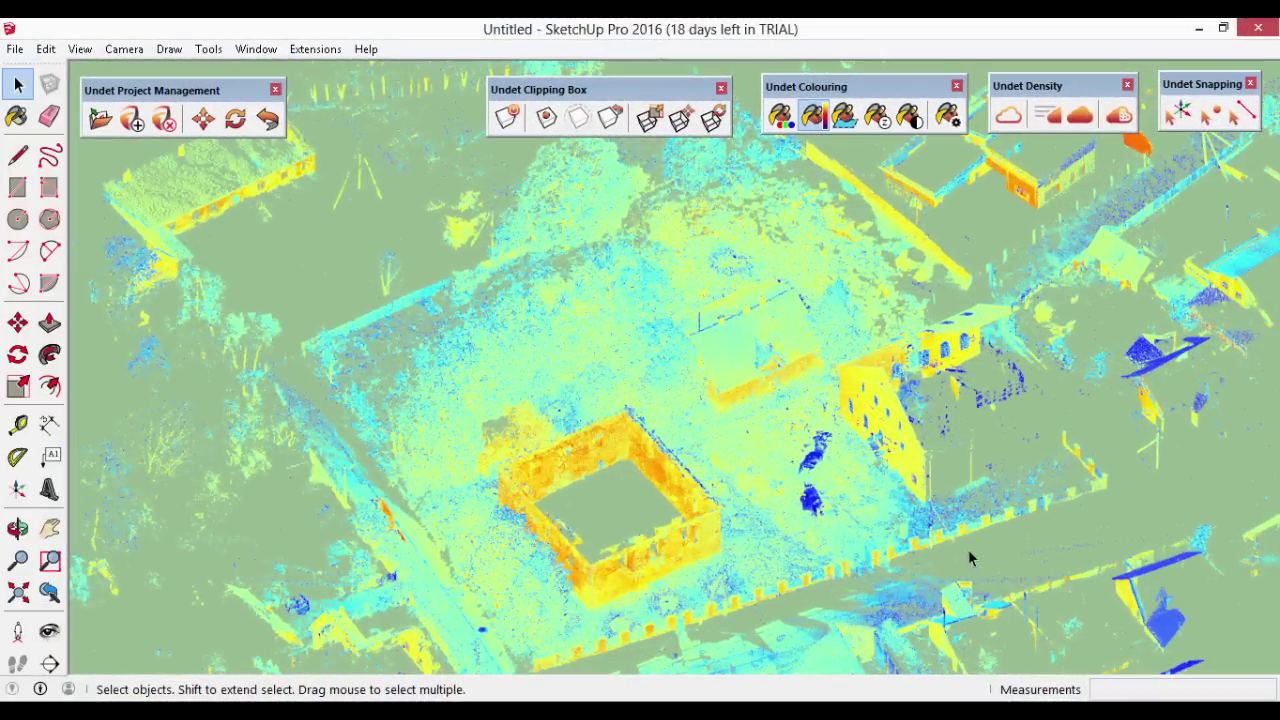
Orbit and zoom over the site cloud's courtyard and surrounding buildings
scroll(885, 493, "up", 2)
middle_click_drag(888, 495, 958, 374)
scroll(790, 300, "up", 3)
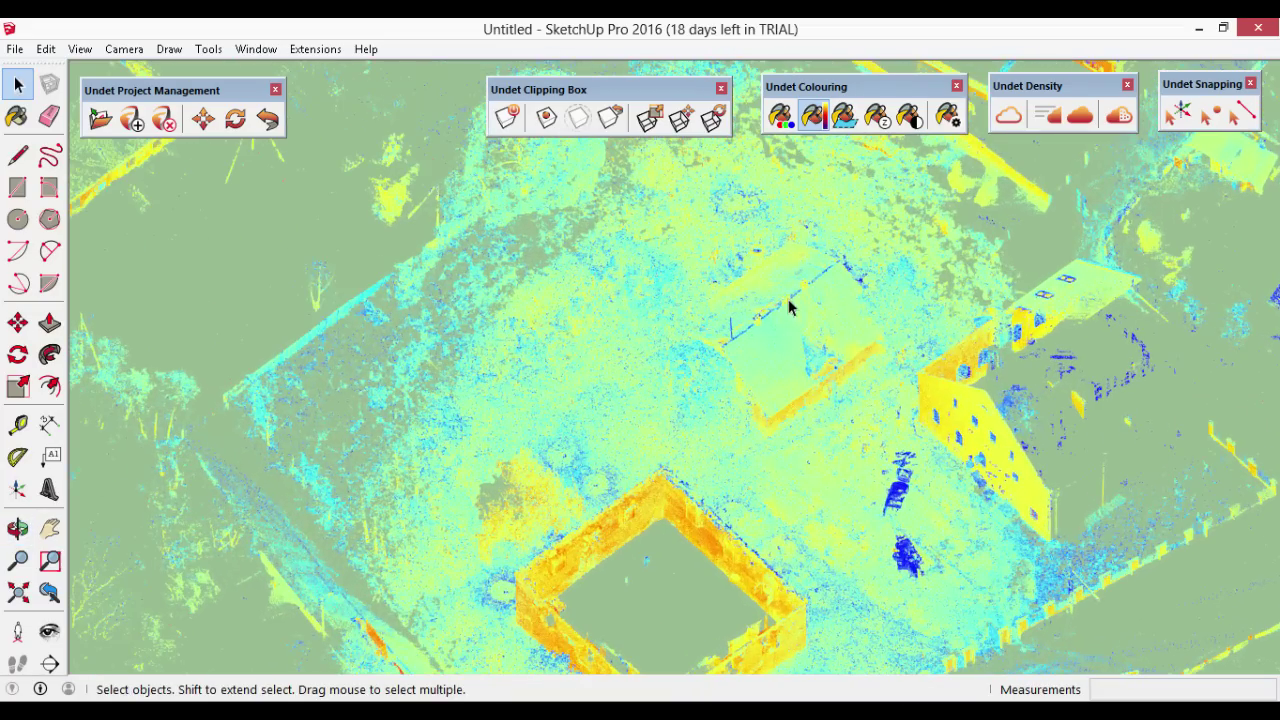
middle_click_drag(778, 330, 566, 391)
scroll(609, 403, "up", 5)
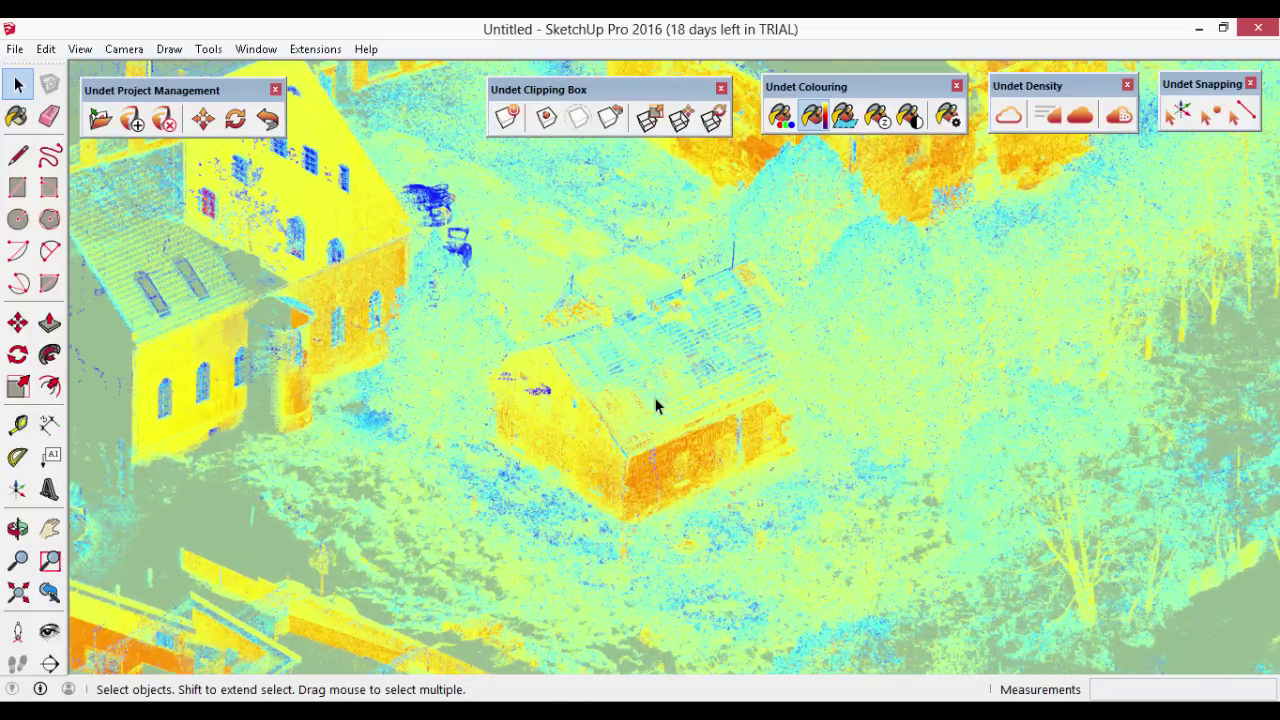
scroll(660, 410, "down", 6)
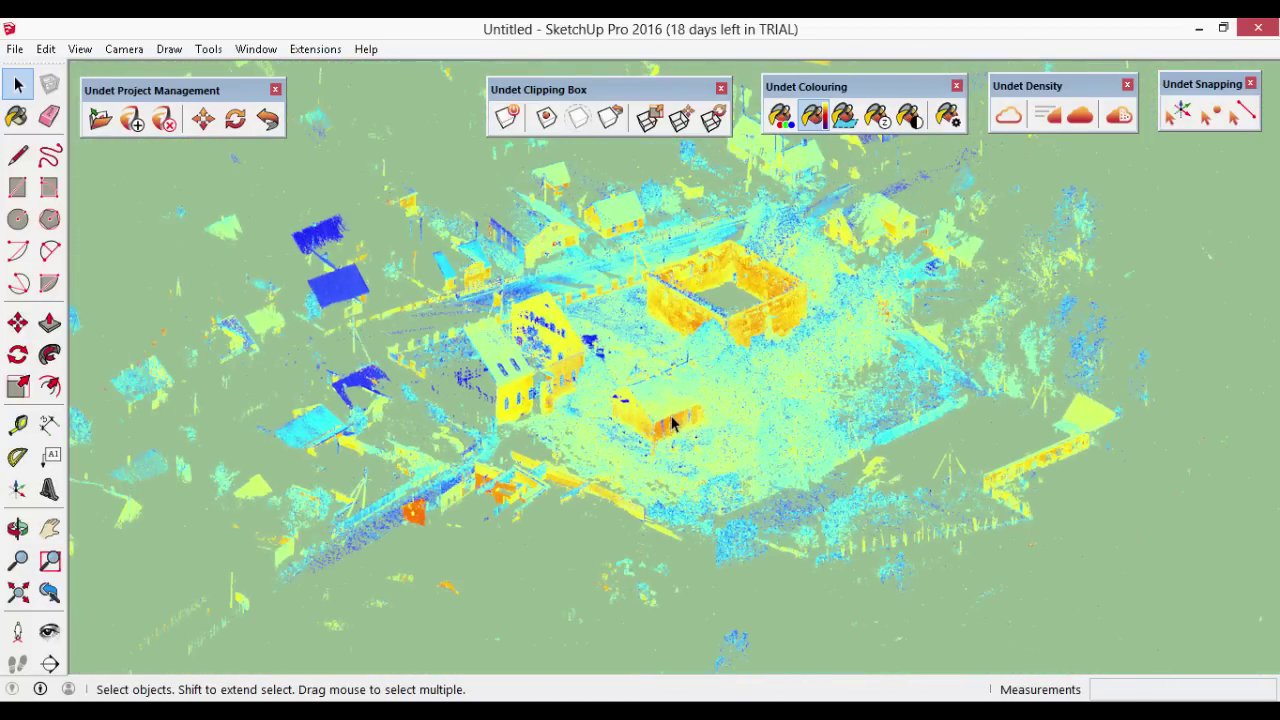
middle_click_drag(766, 320, 681, 657)
scroll(711, 418, "down", 3)
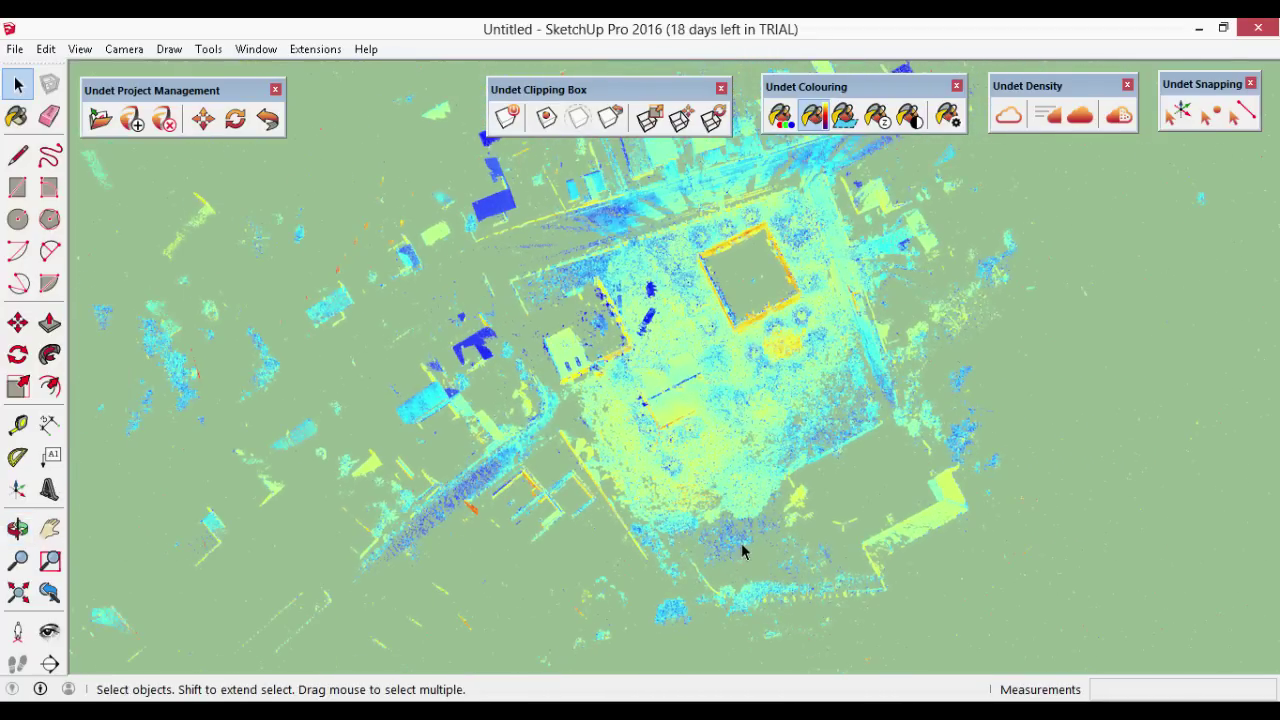
middle_click_drag(742, 552, 800, 400)
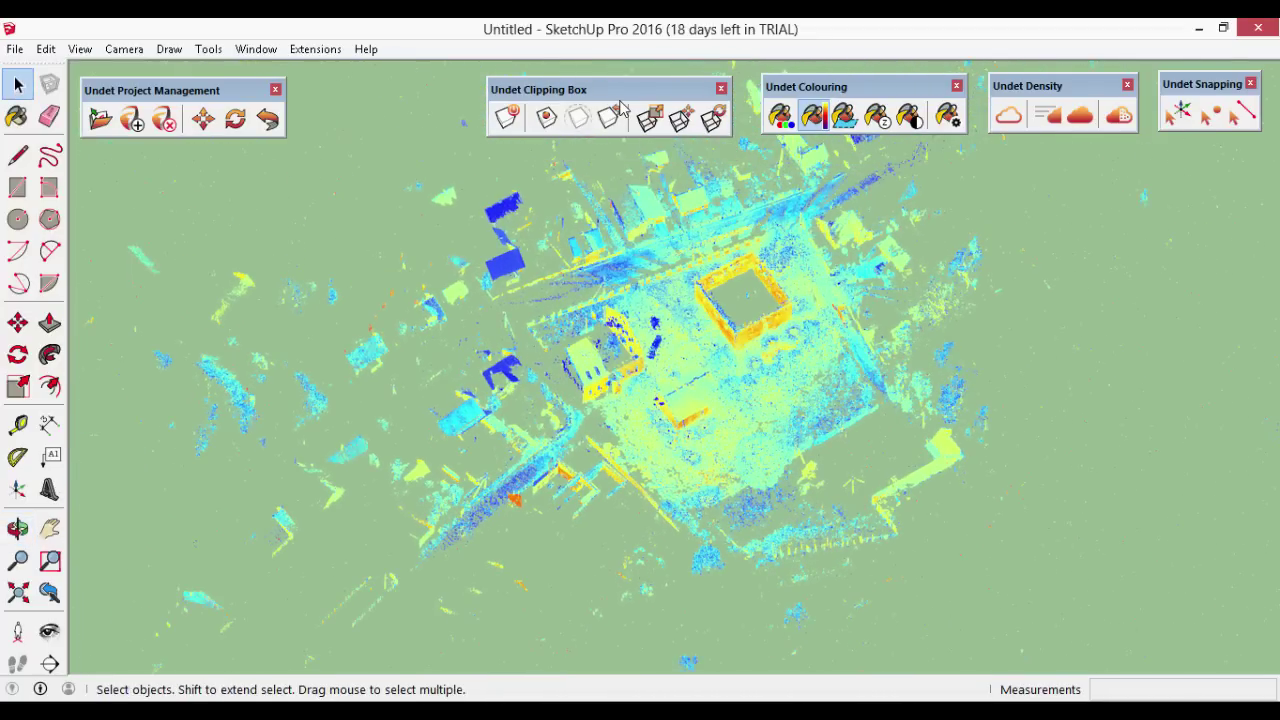
Draw a clipping box around the central building, cutting the site cloud to it
left_click(651, 120)
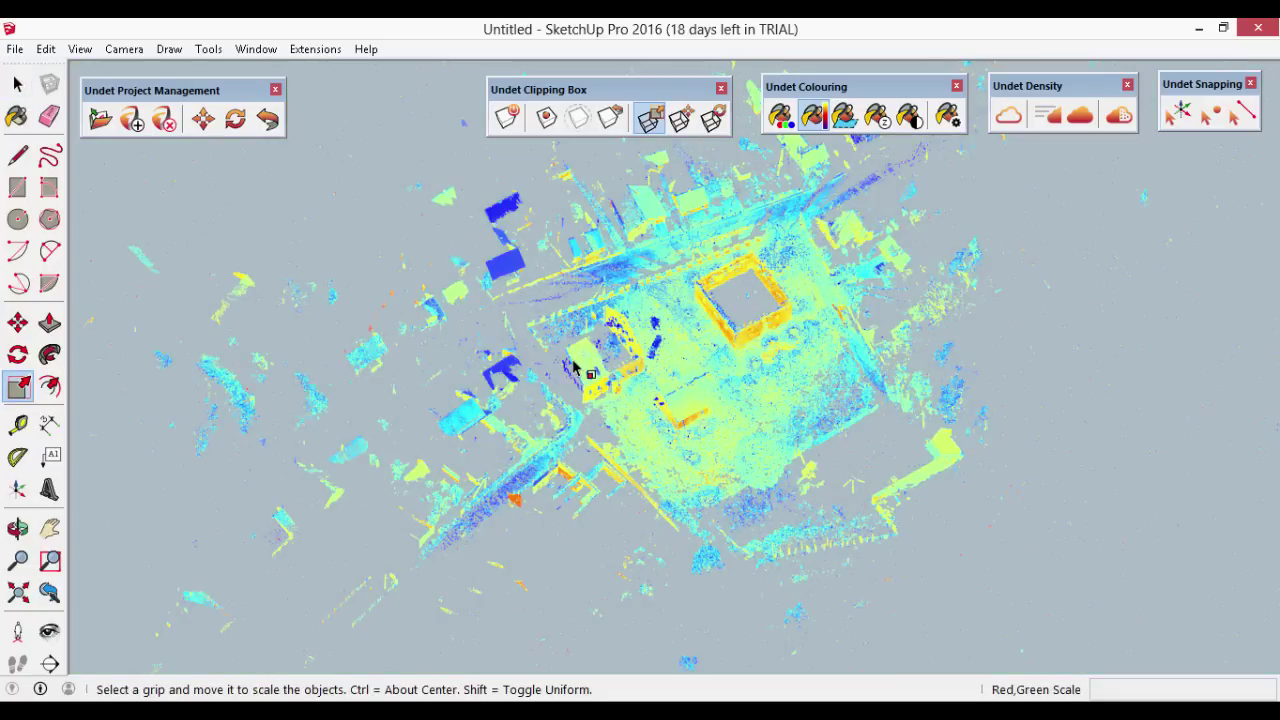
scroll(663, 395, "down", 8)
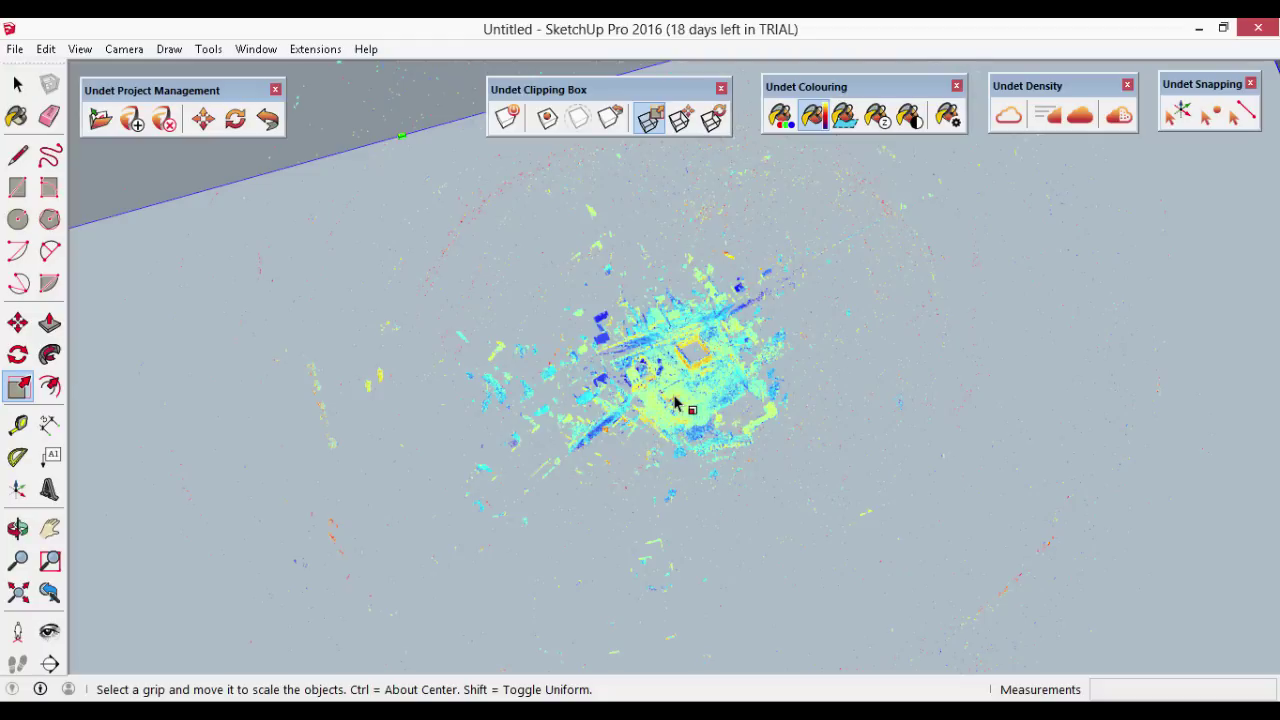
scroll(675, 403, "up", 8)
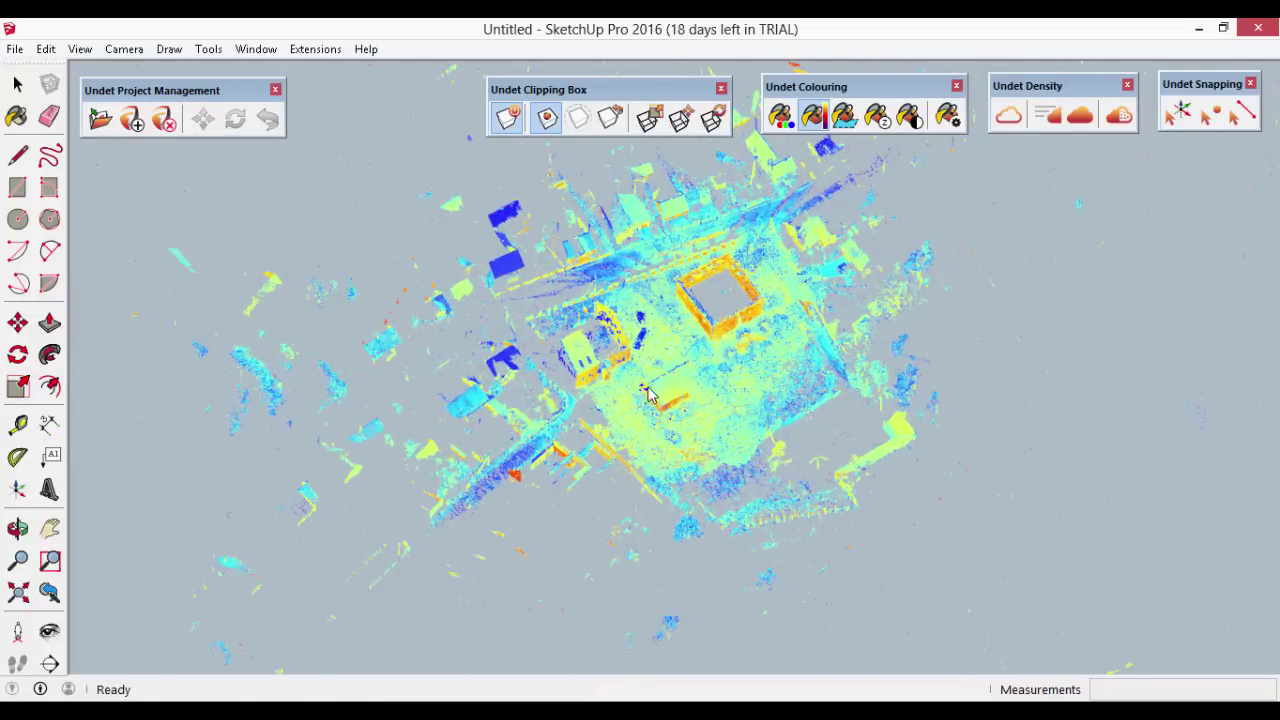
scroll(648, 395, "up", 6)
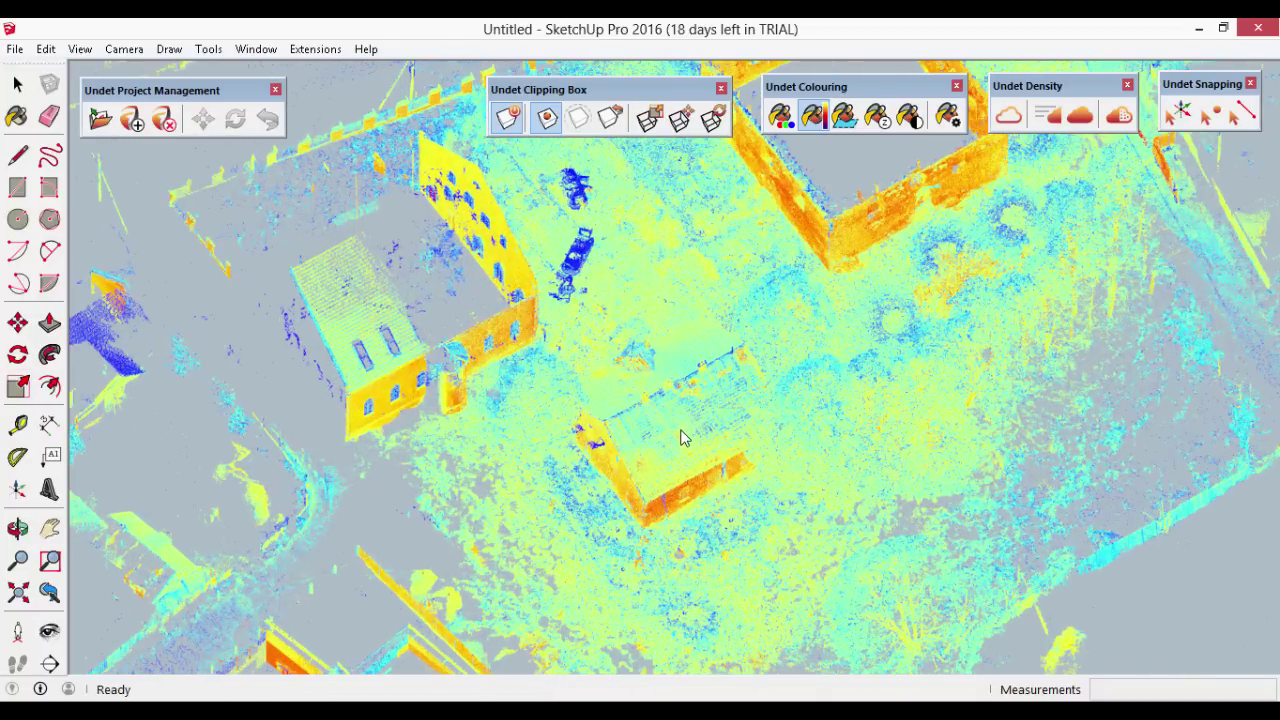
left_click(747, 471)
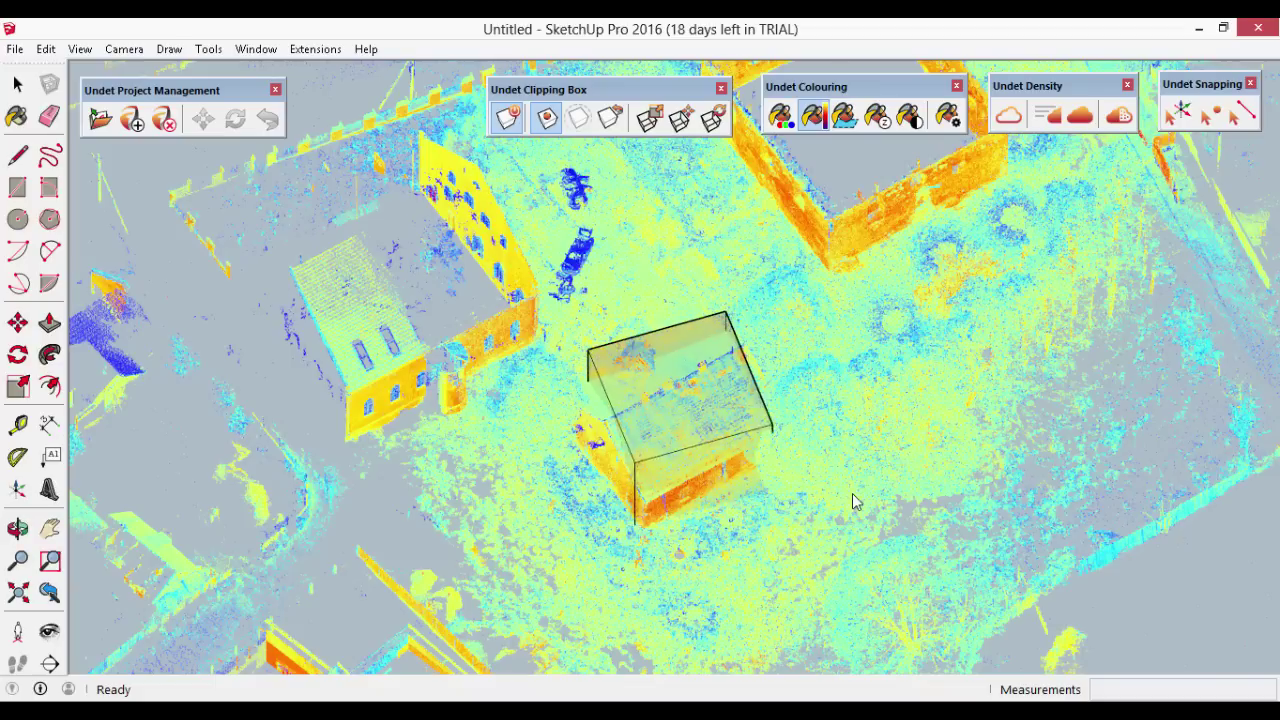
left_click(951, 510)
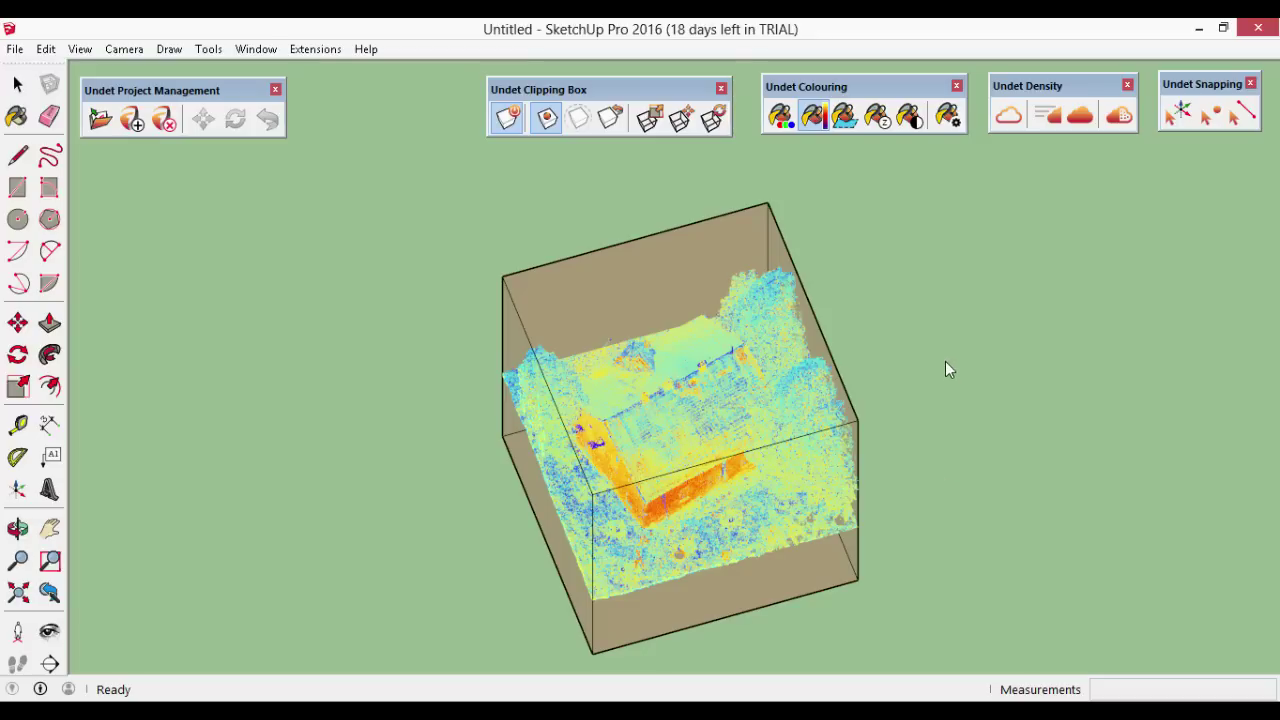
Move the clipping box twice to centre it on the building
middle_click_drag(946, 366, 820, 461)
scroll(820, 461, "down", 3)
left_click(681, 118)
left_click(790, 345)
left_click(629, 343)
scroll(629, 343, "up", 2)
middle_click_drag(718, 437, 560, 323)
left_click(560, 323)
left_click(447, 393)
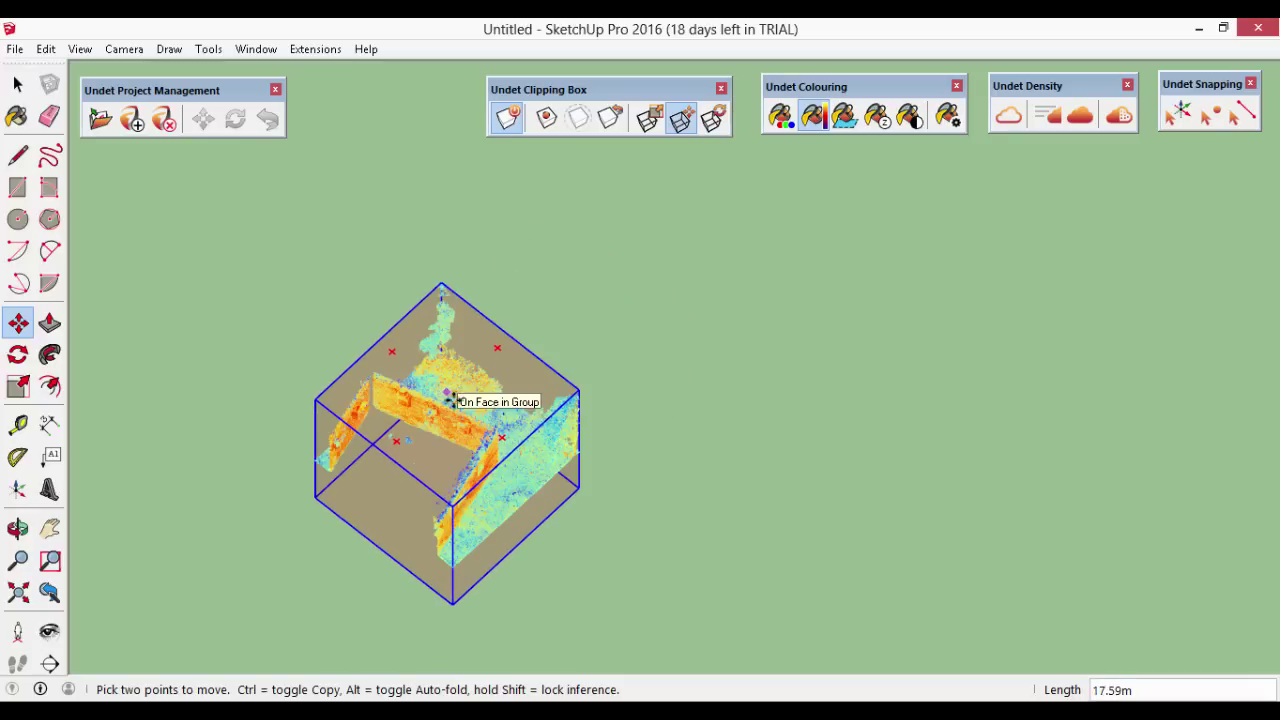
middle_click_drag(545, 483, 609, 463)
Rotate the clipping box about a pivot to square it with the walls
left_click(713, 118)
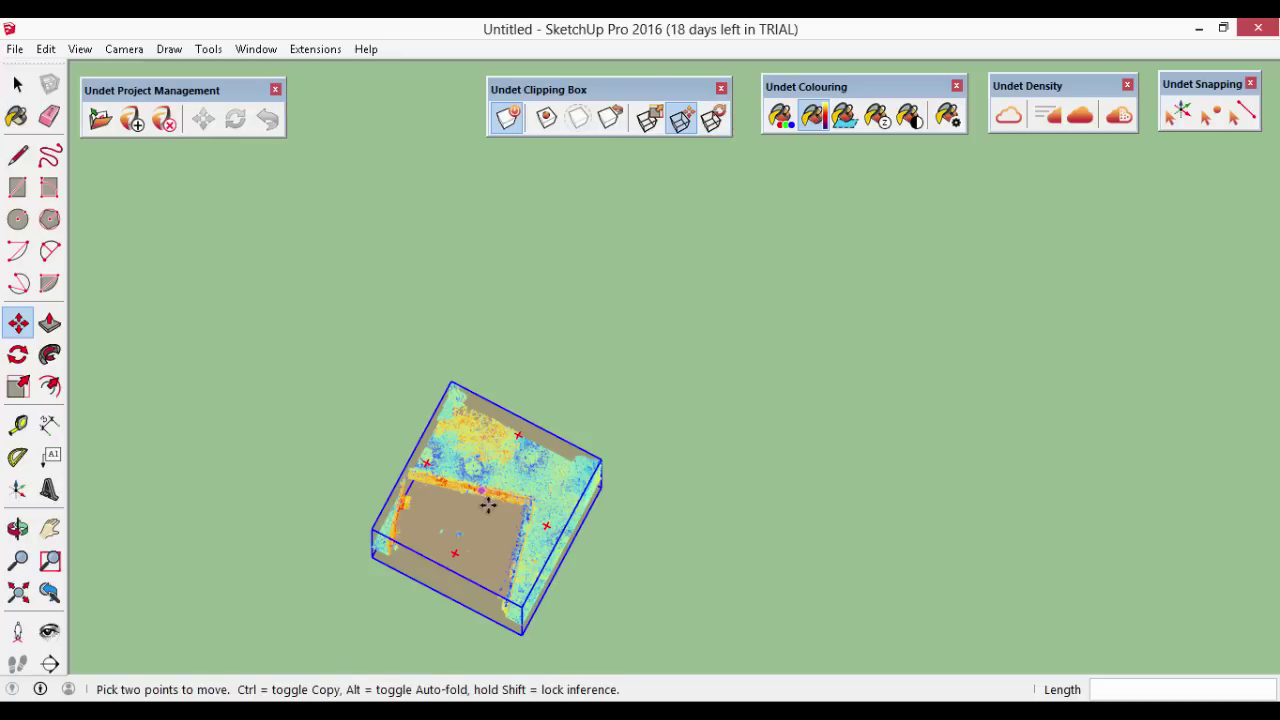
left_click(506, 497)
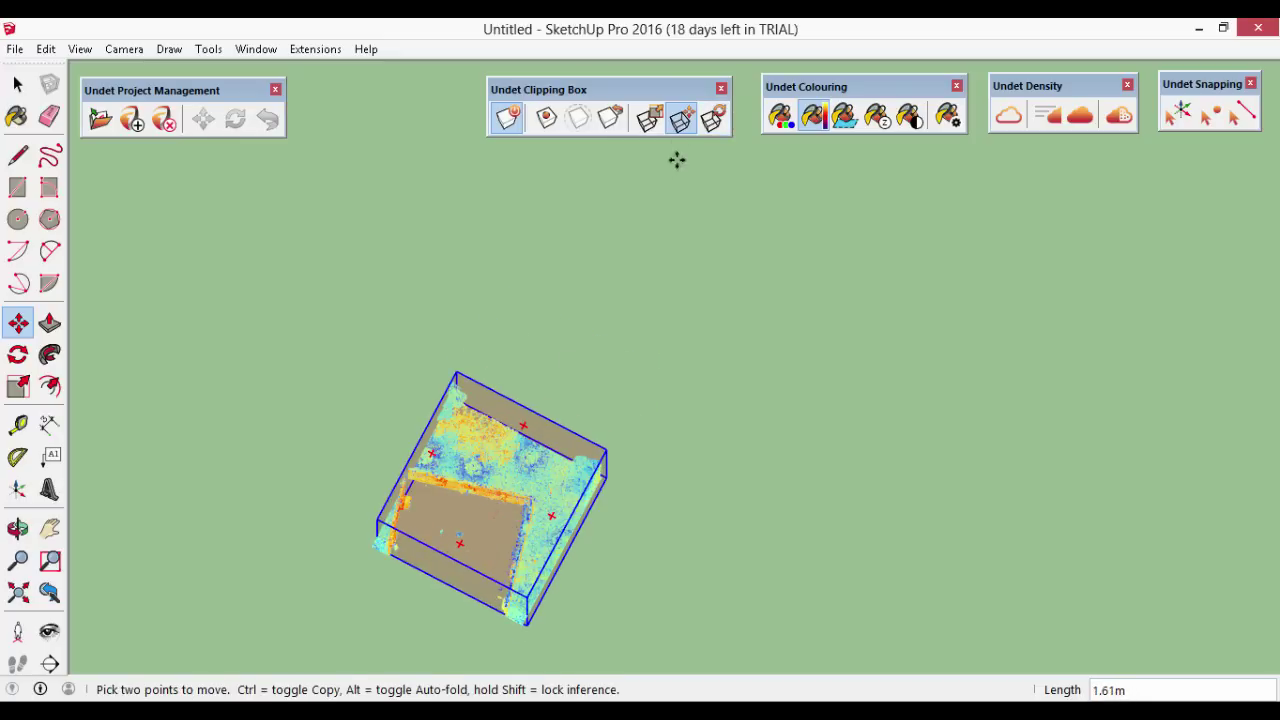
left_click(713, 118)
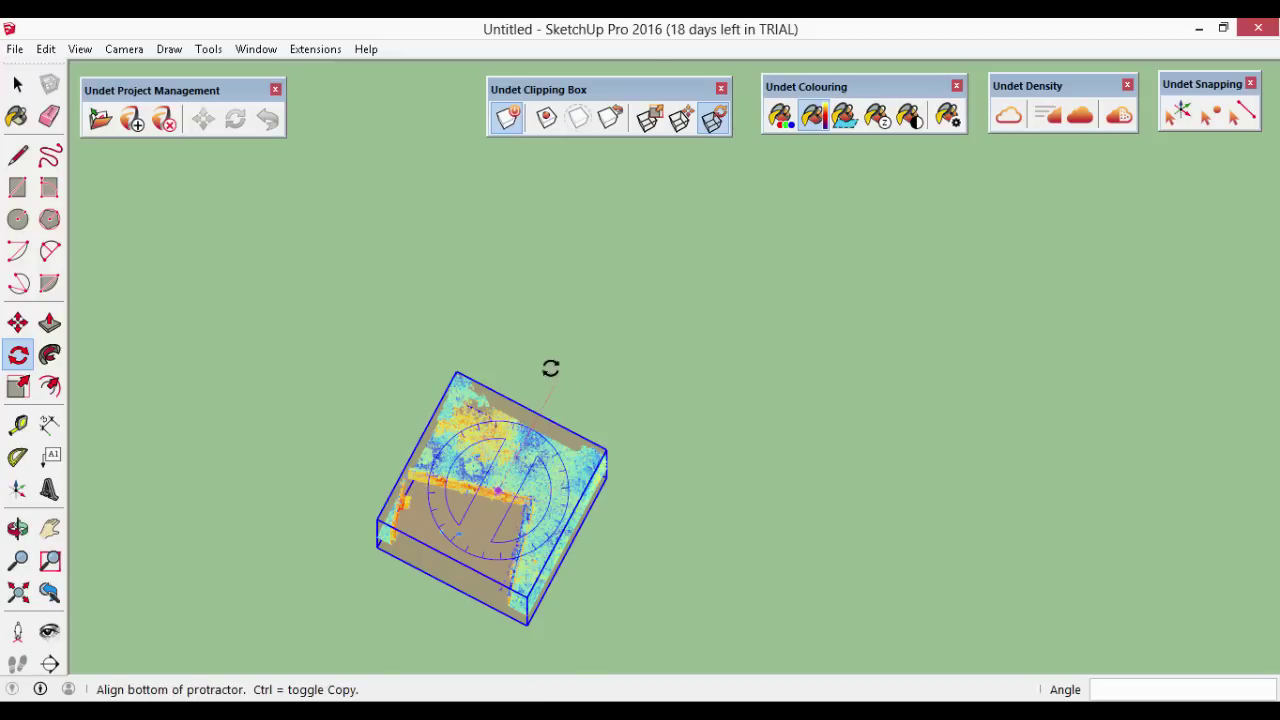
left_click(551, 369)
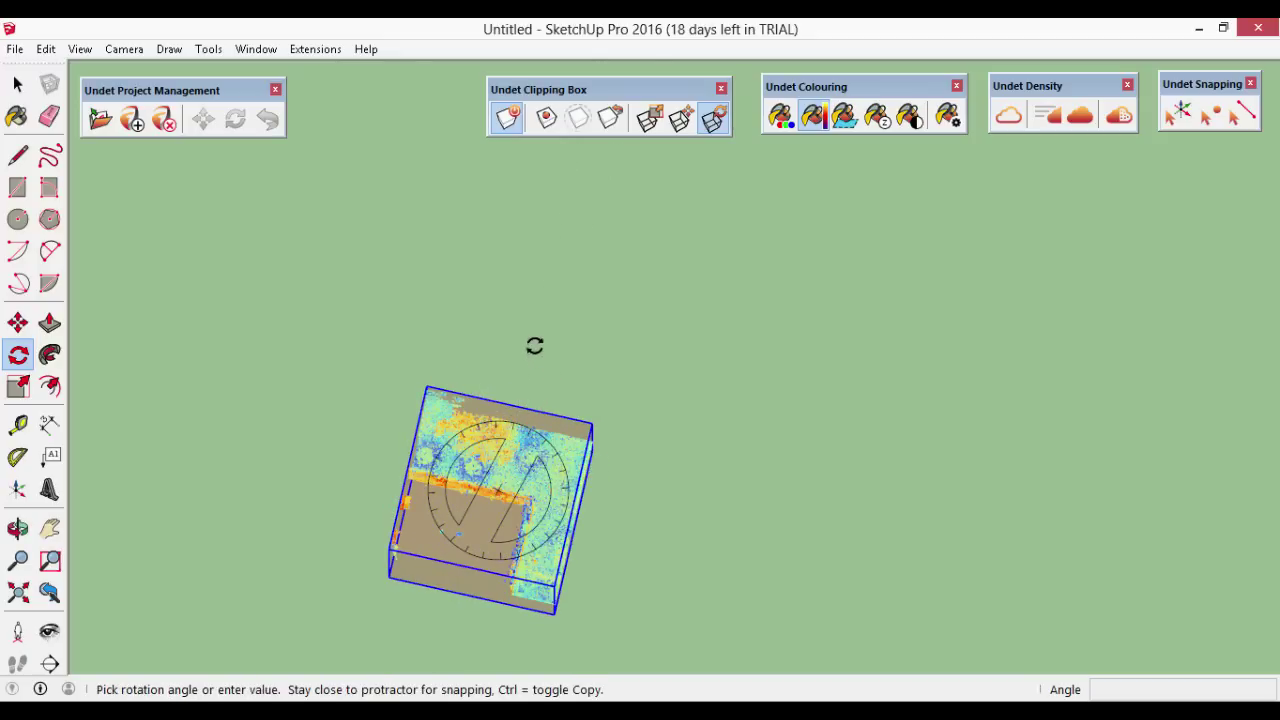
left_click(534, 346)
middle_click_drag(546, 464, 163, 209)
middle_click_drag(666, 286, 680, 360)
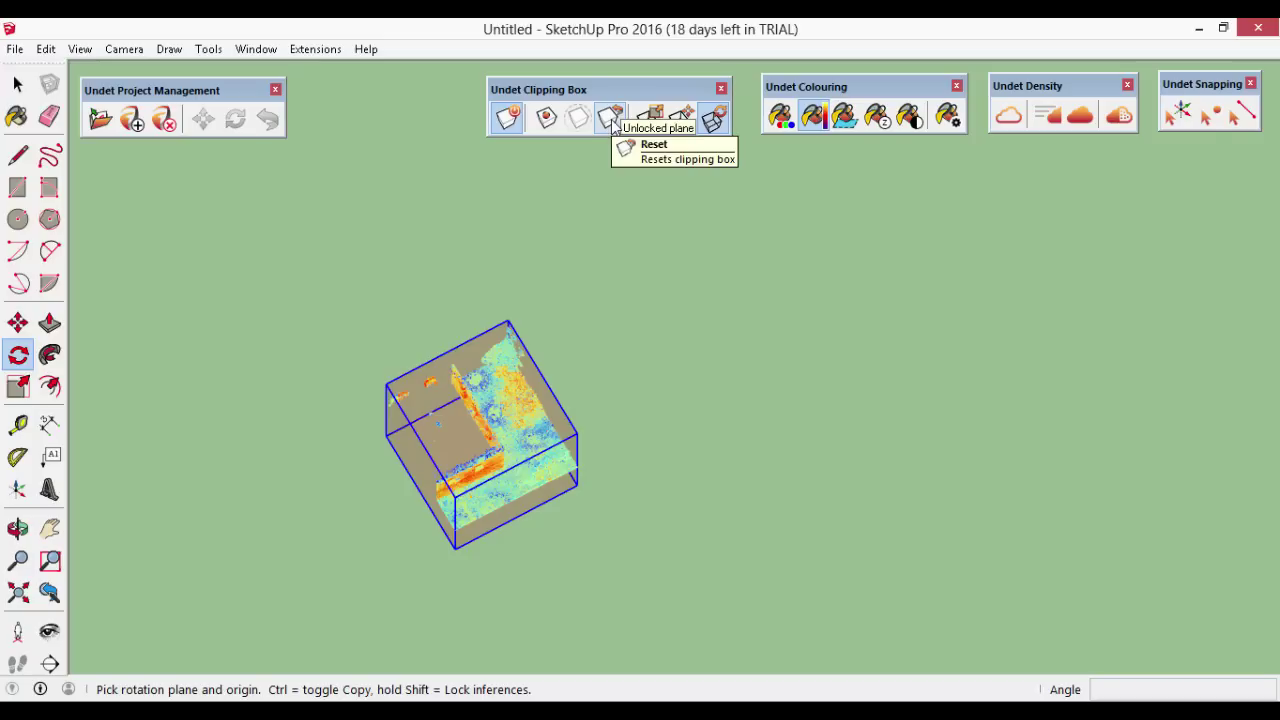
Reset the Undet clipping box and orbit out over the entire building-site cloud
left_click(610, 119)
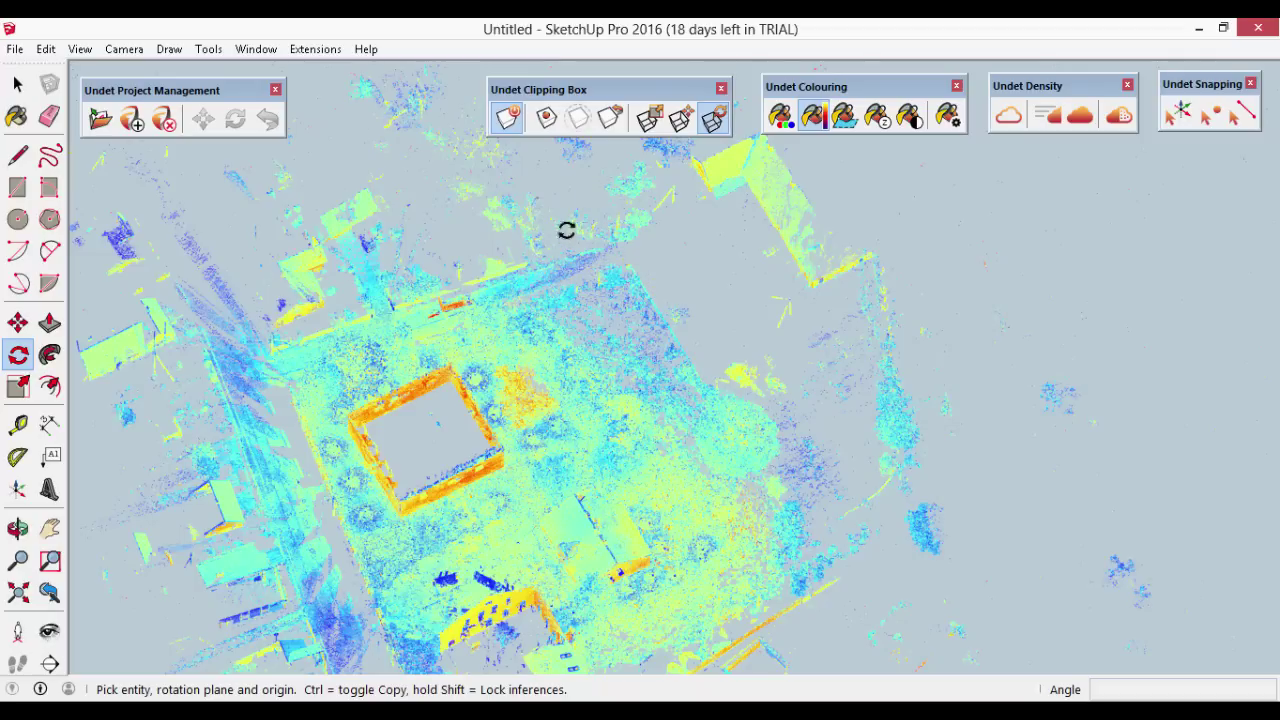
left_click(15, 85)
scroll(691, 220, "down", 5)
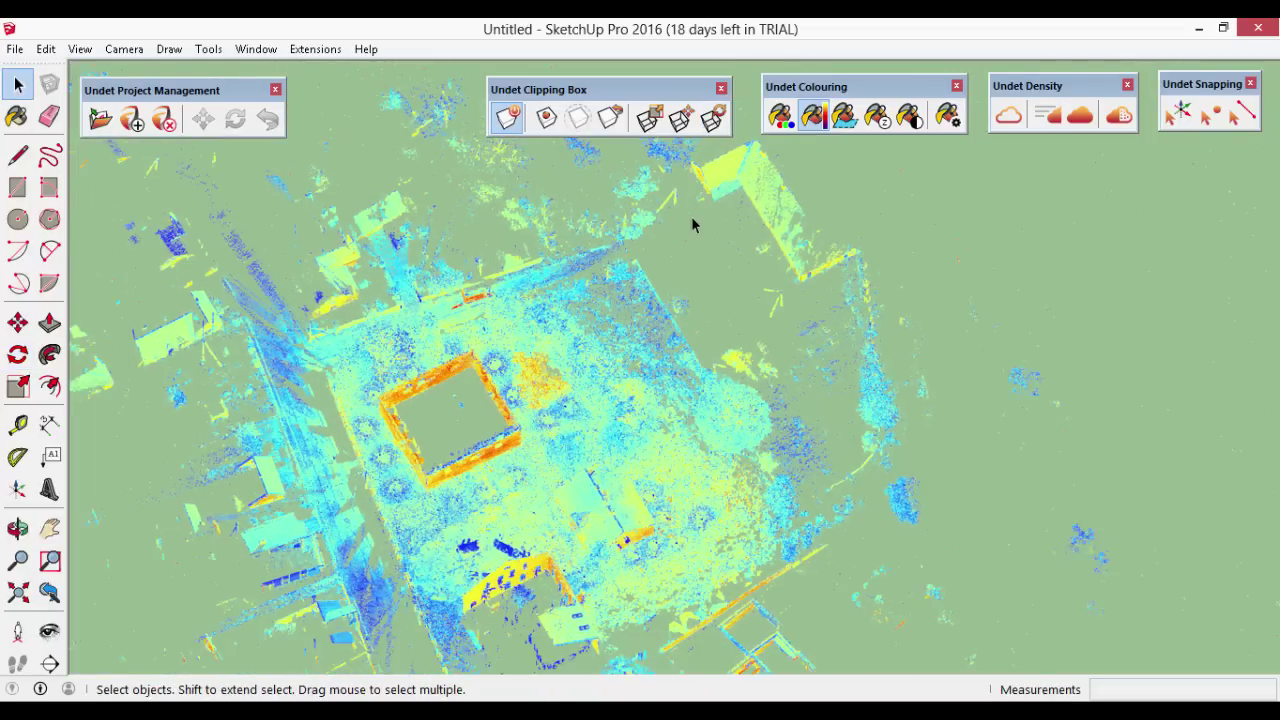
middle_click_drag(800, 320, 601, 310)
scroll(601, 310, "up", 5)
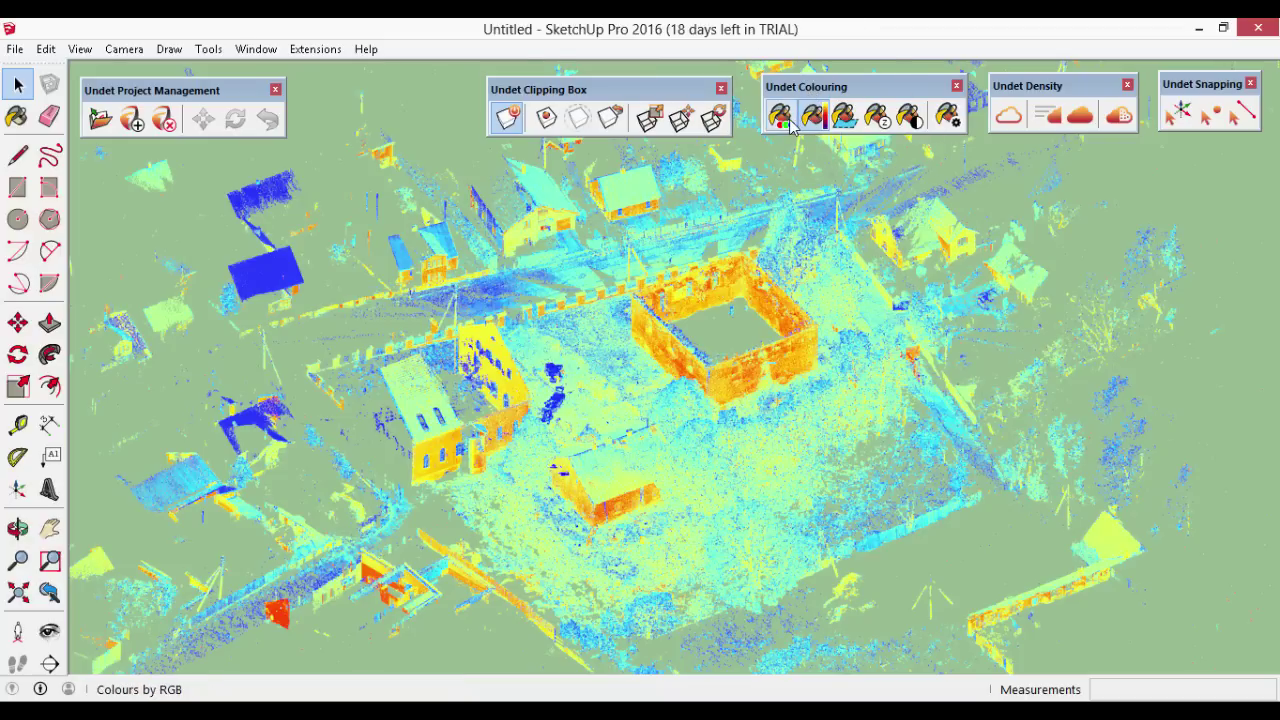
Colour the site cloud by RGB and orbit around the ruined courtyard building
left_click(790, 122)
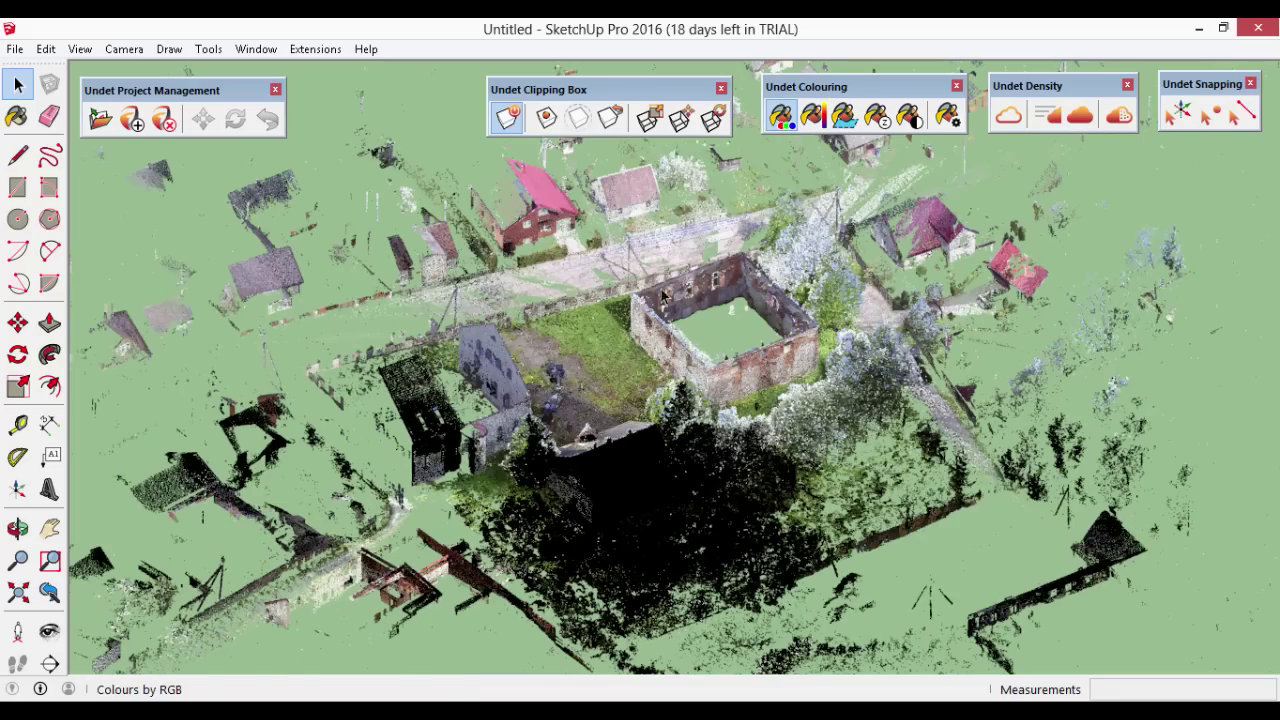
key("o")
left_click_drag(455, 380, 452, 487)
key("space")
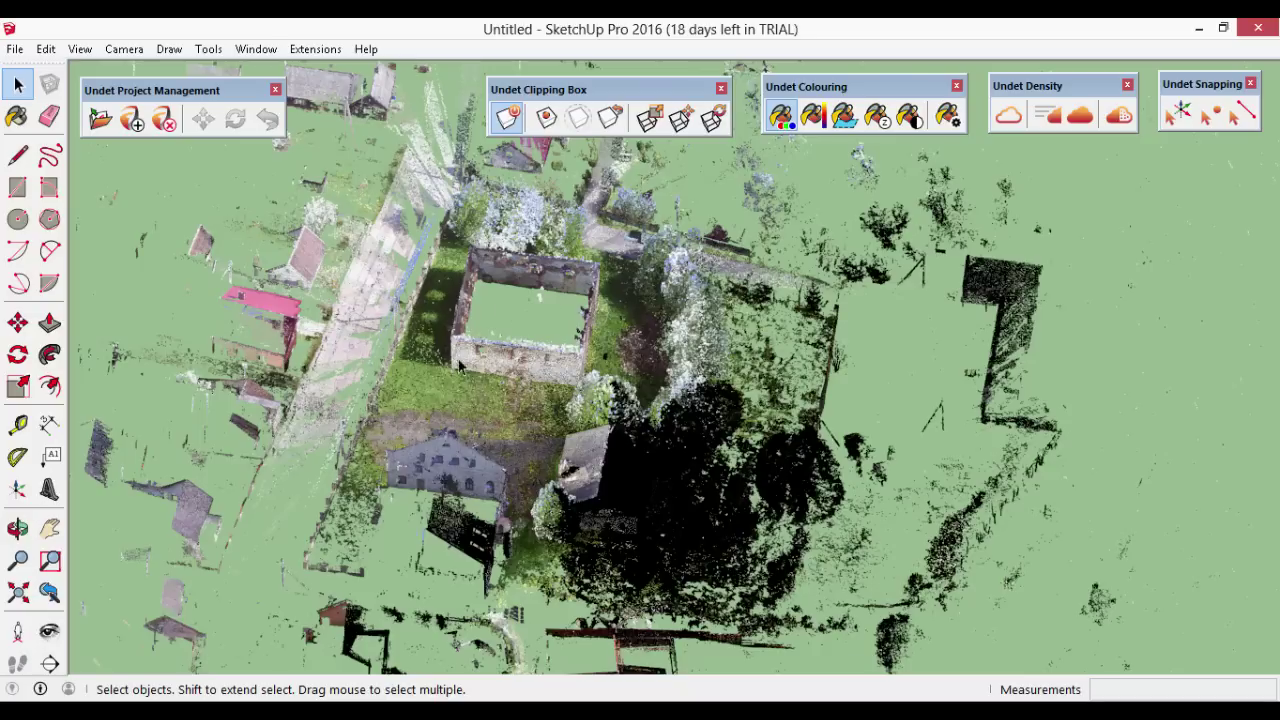
scroll(630, 512, "up", 2)
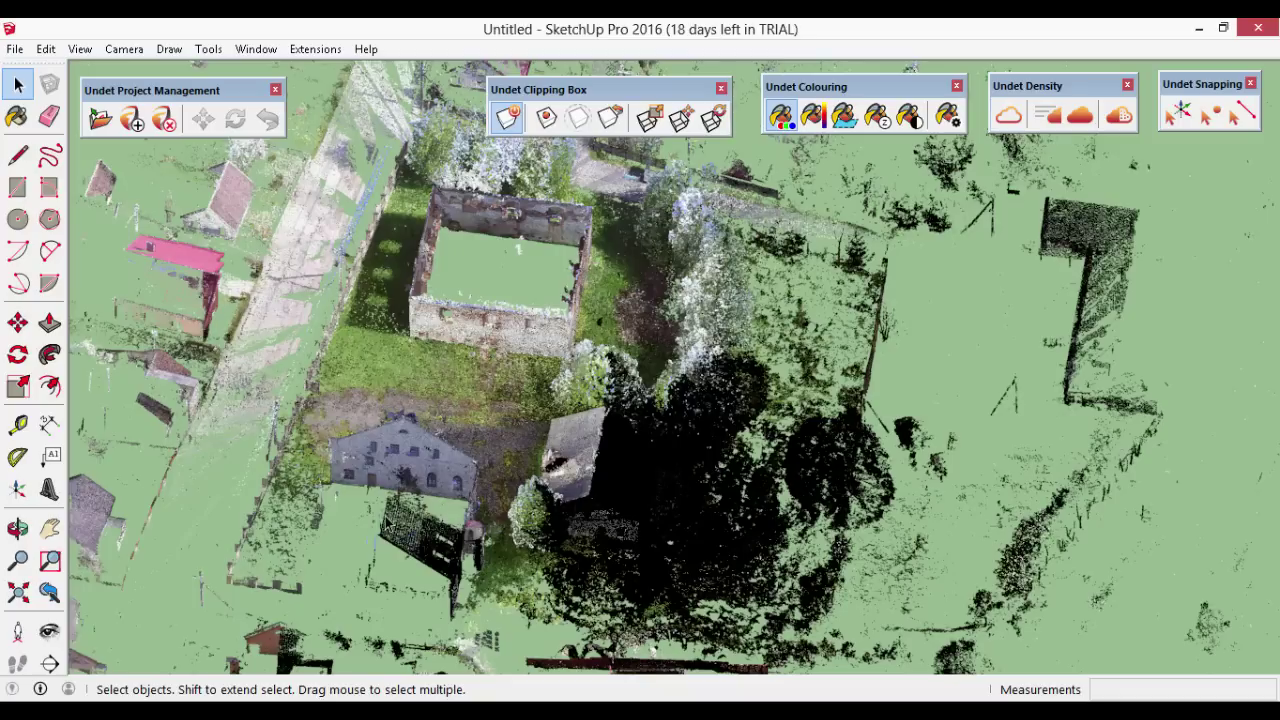
middle_click_drag(1000, 430, 800, 570)
scroll(1008, 246, "down", 3)
scroll(793, 578, "up", 6)
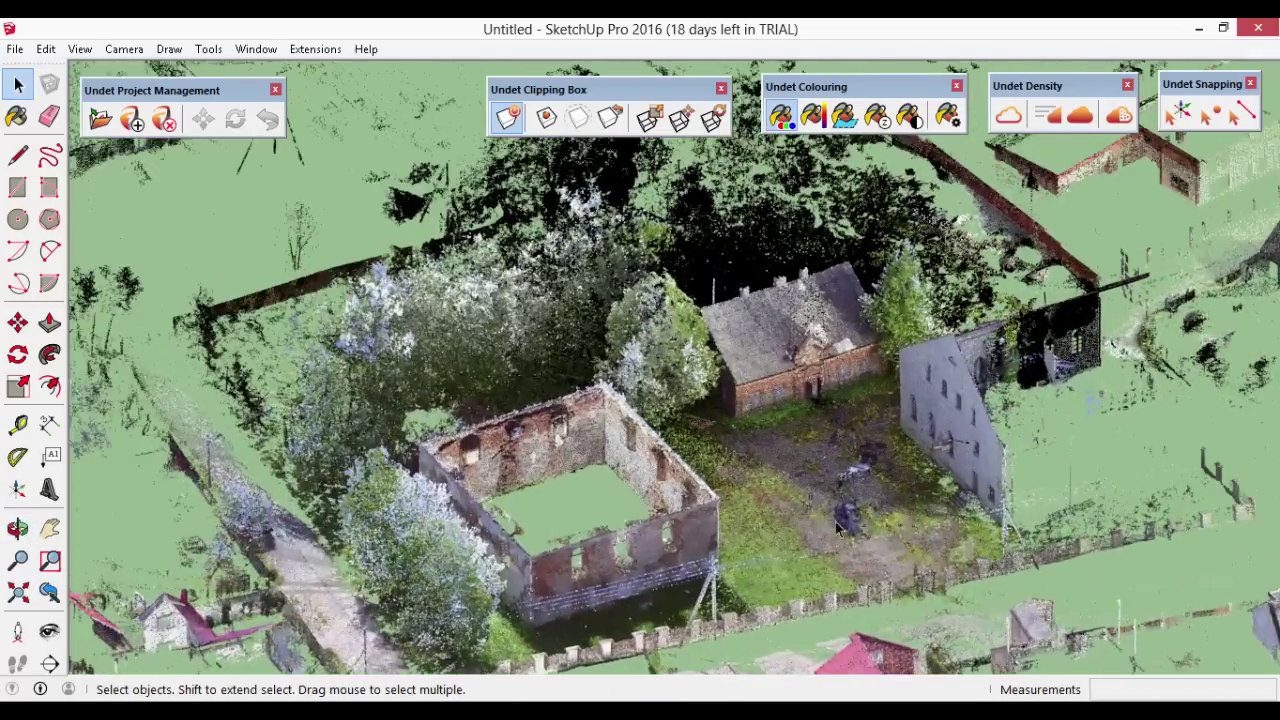
middle_click_drag(838, 530, 848, 602)
scroll(848, 602, "down", 8)
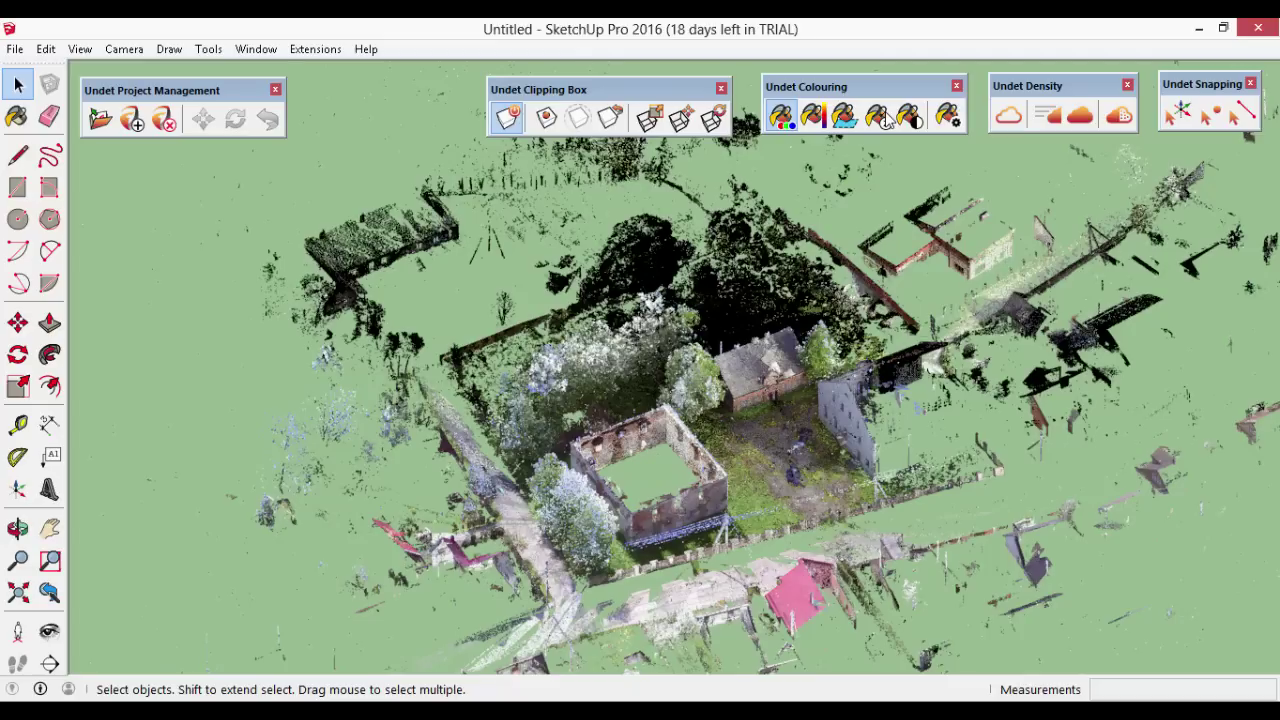
Colour the point cloud by height and orbit to a side-on view of the buildings
left_click(877, 116)
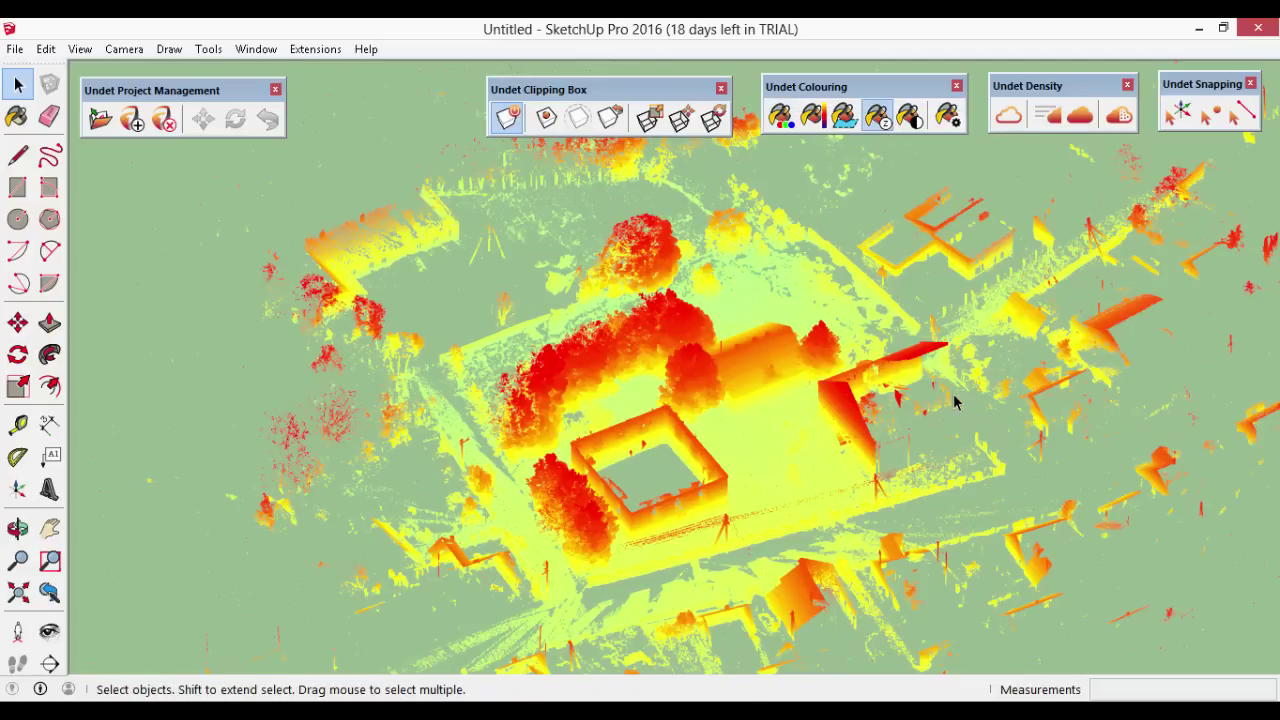
key("o")
left_click_drag(766, 435, 993, 258)
key("space")
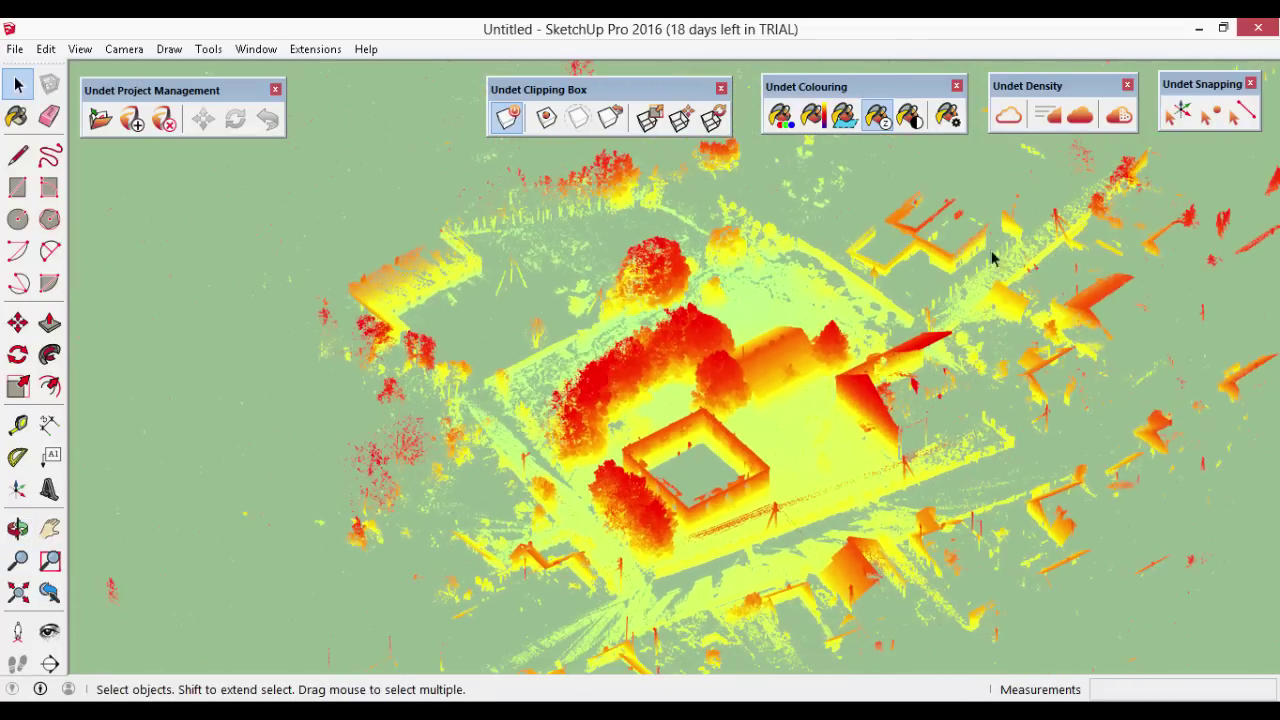
Apply the red-to-green gradient in Colouring Settings
left_click(947, 116)
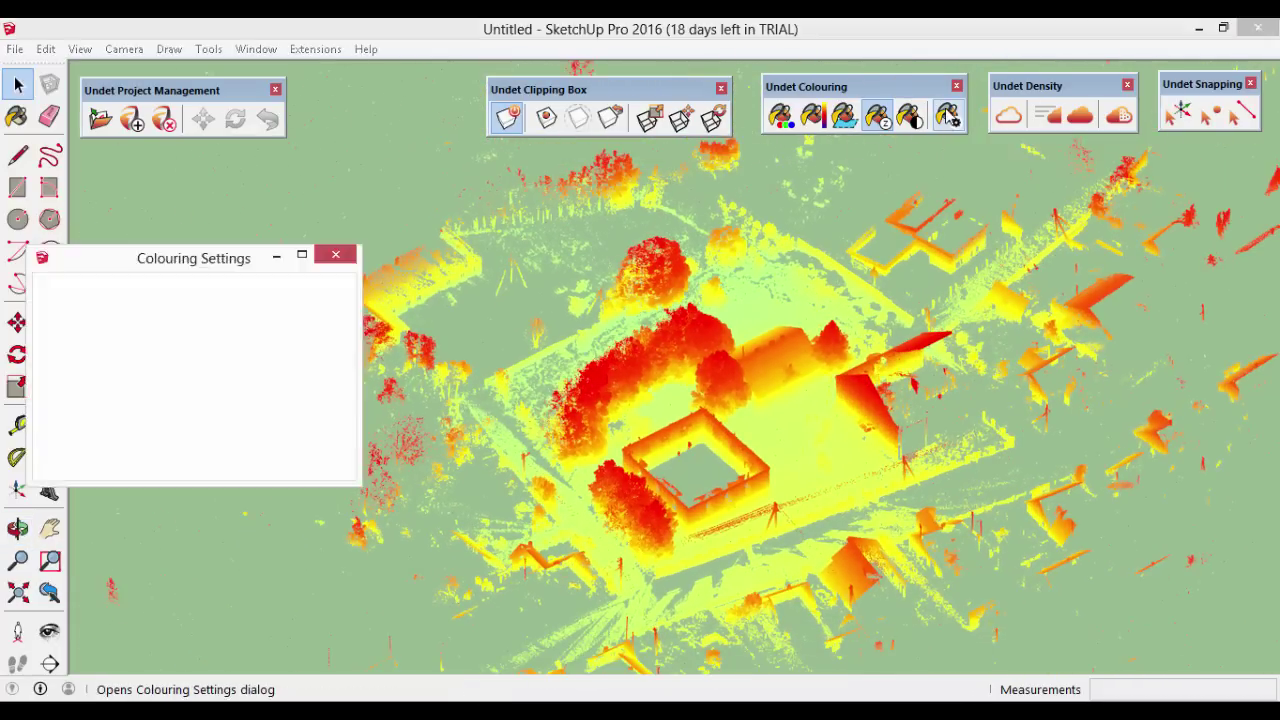
left_click_drag(141, 258, 262, 182)
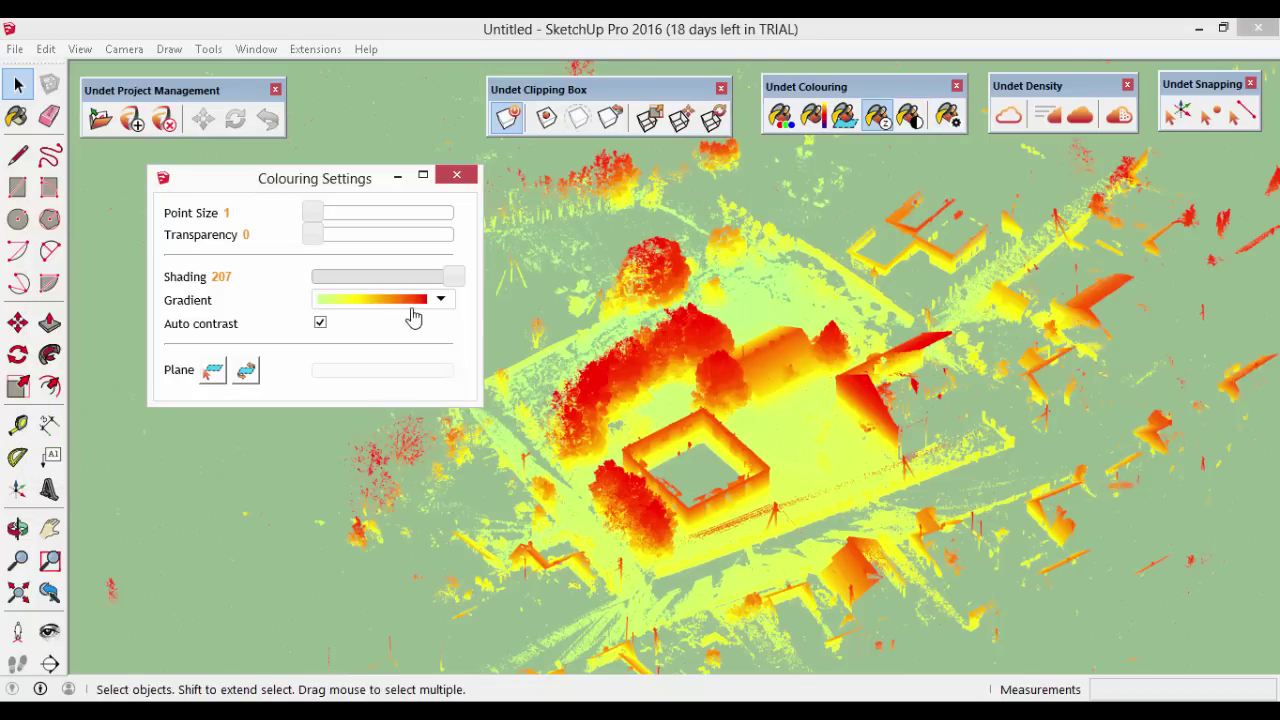
left_click(441, 302)
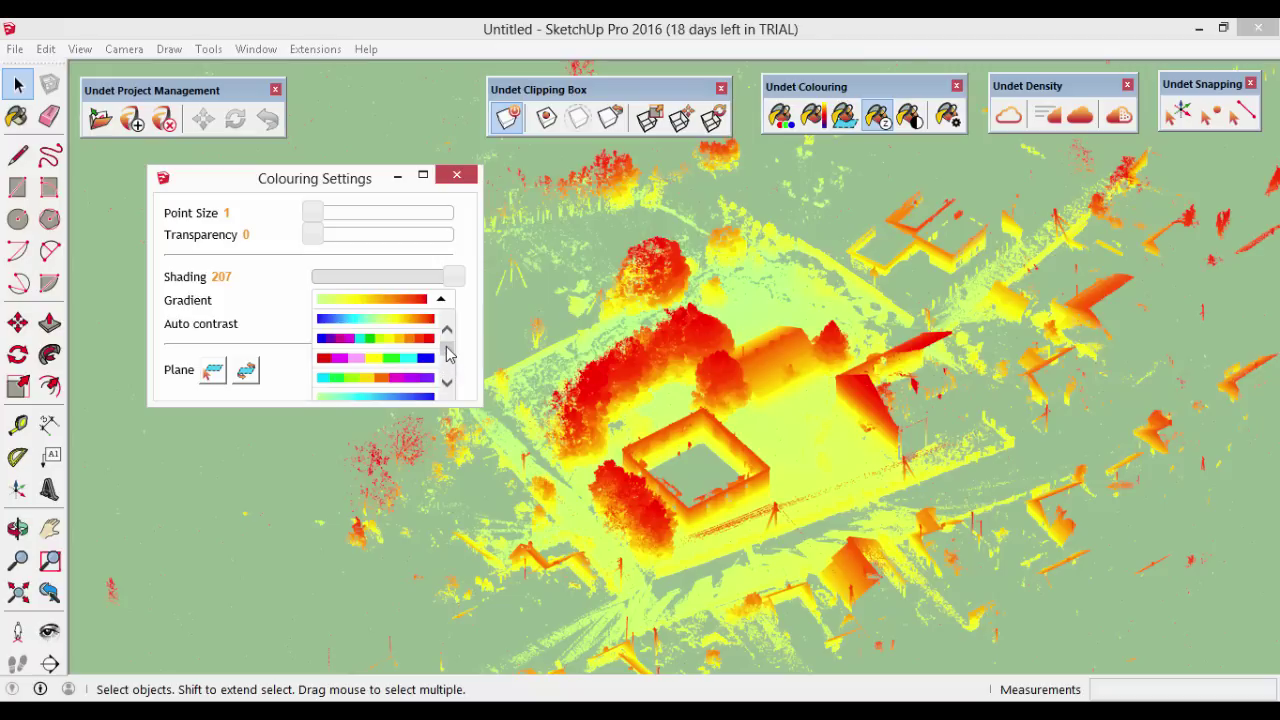
mouse_move(447, 353)
left_mouse_down()
mouse_move(452, 378)
mouse_move(453, 335)
mouse_move(453, 373)
left_mouse_up()
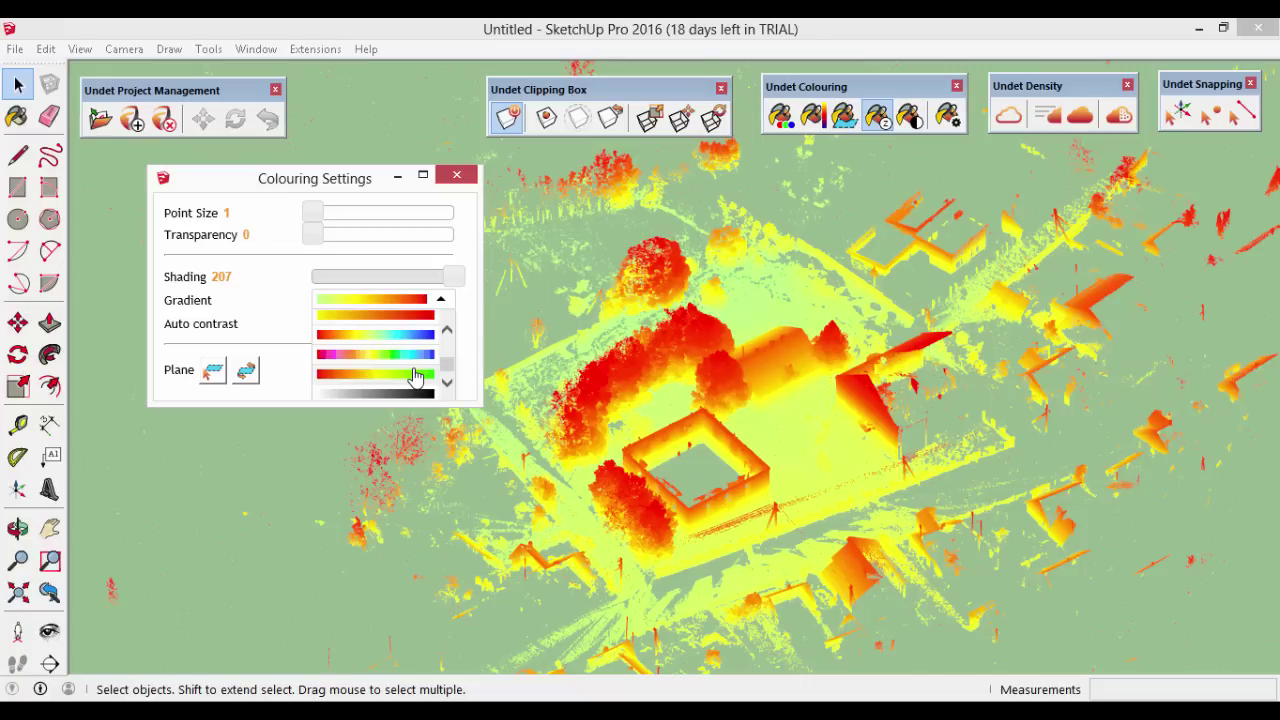
left_click(415, 375)
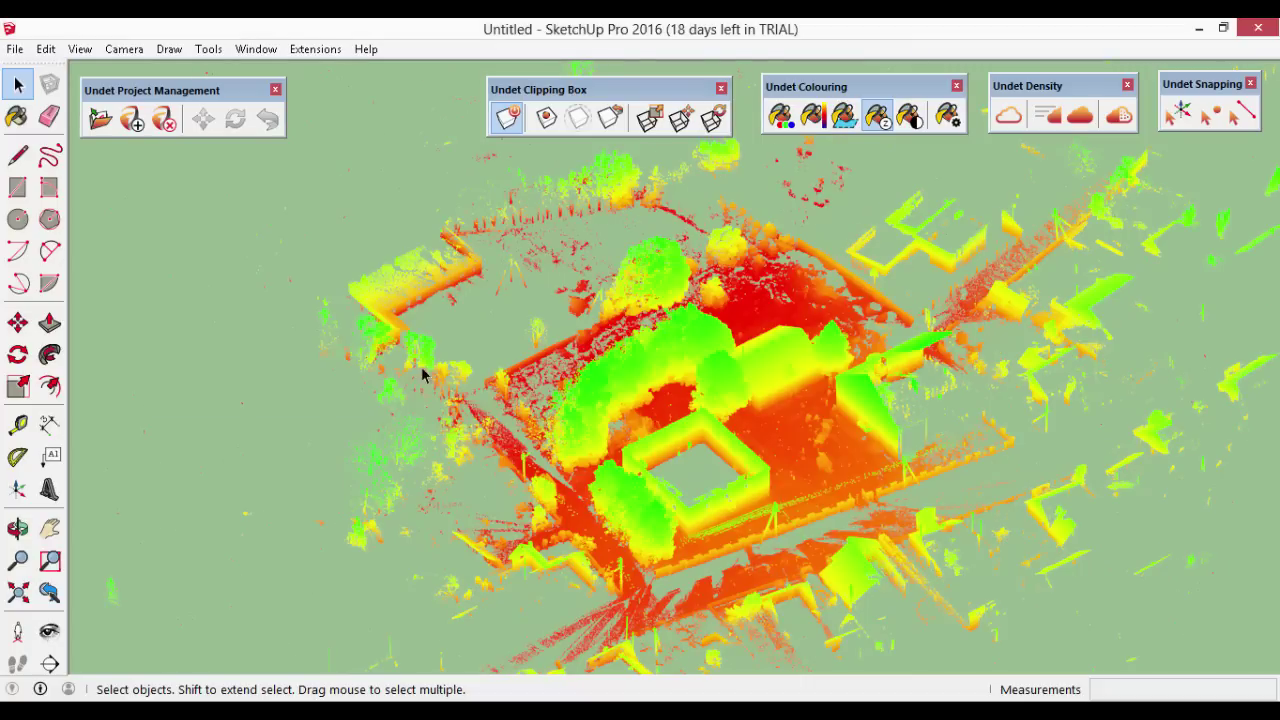
scroll(772, 488, "up", 2)
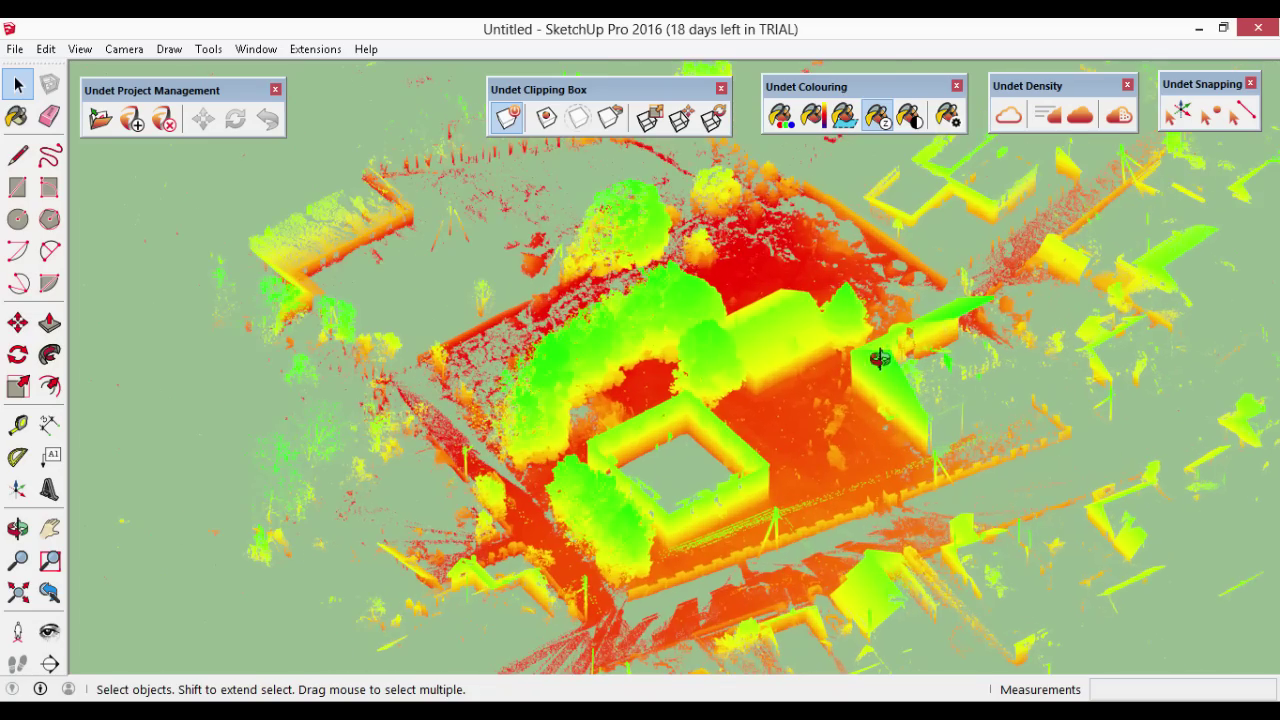
key("o")
left_click_drag(877, 354, 795, 270)
key("space")
Colour the cloud by intensity using the pink-to-blue rainbow gradient
left_click(813, 120)
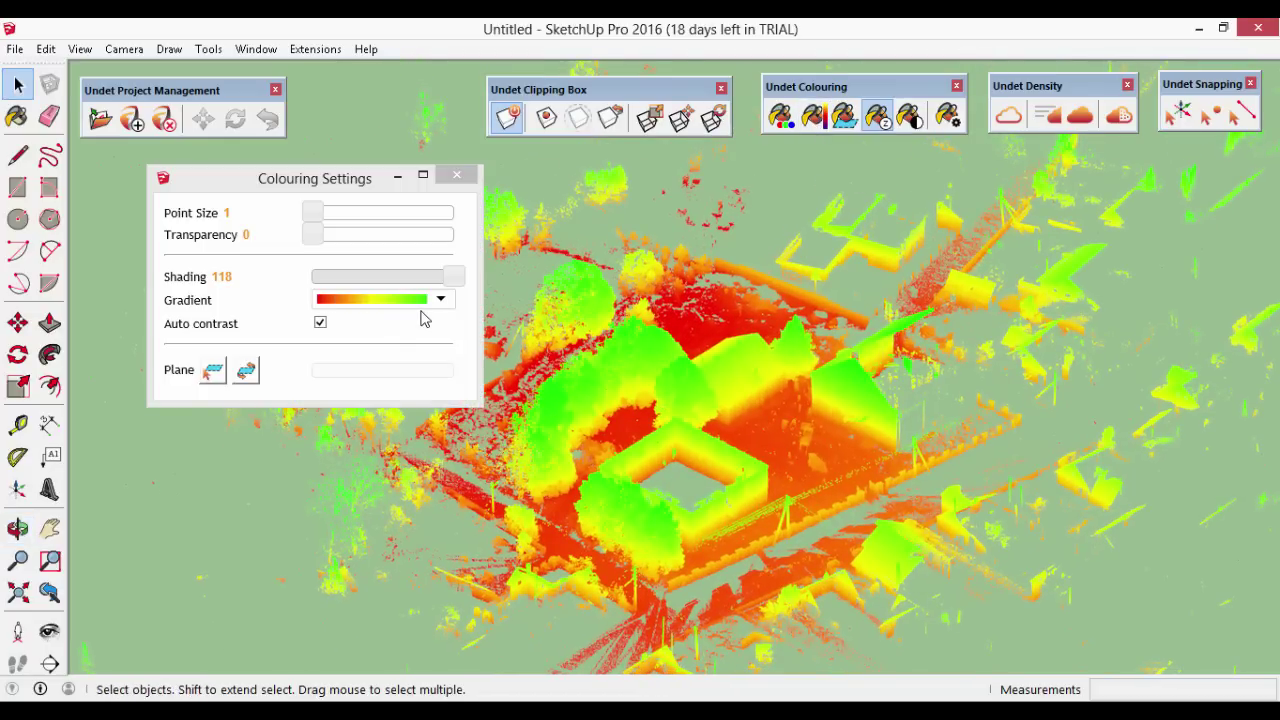
left_click(441, 299)
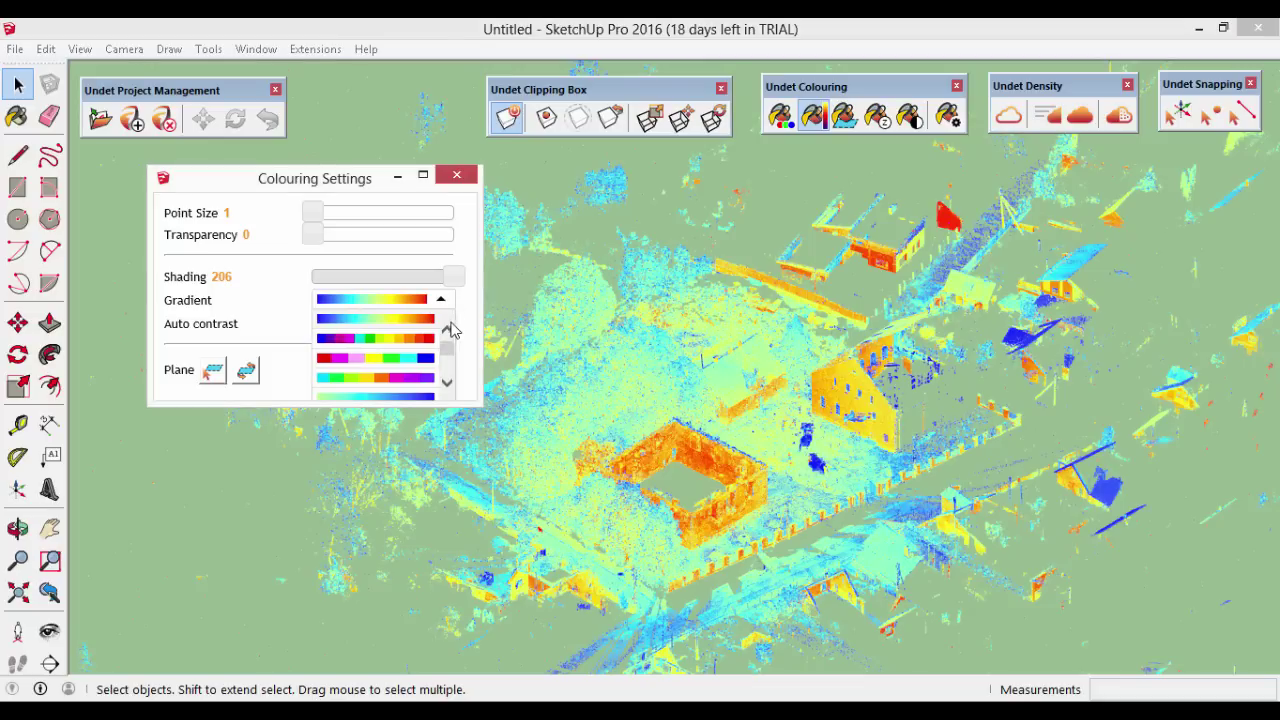
left_click_drag(446, 357, 456, 370)
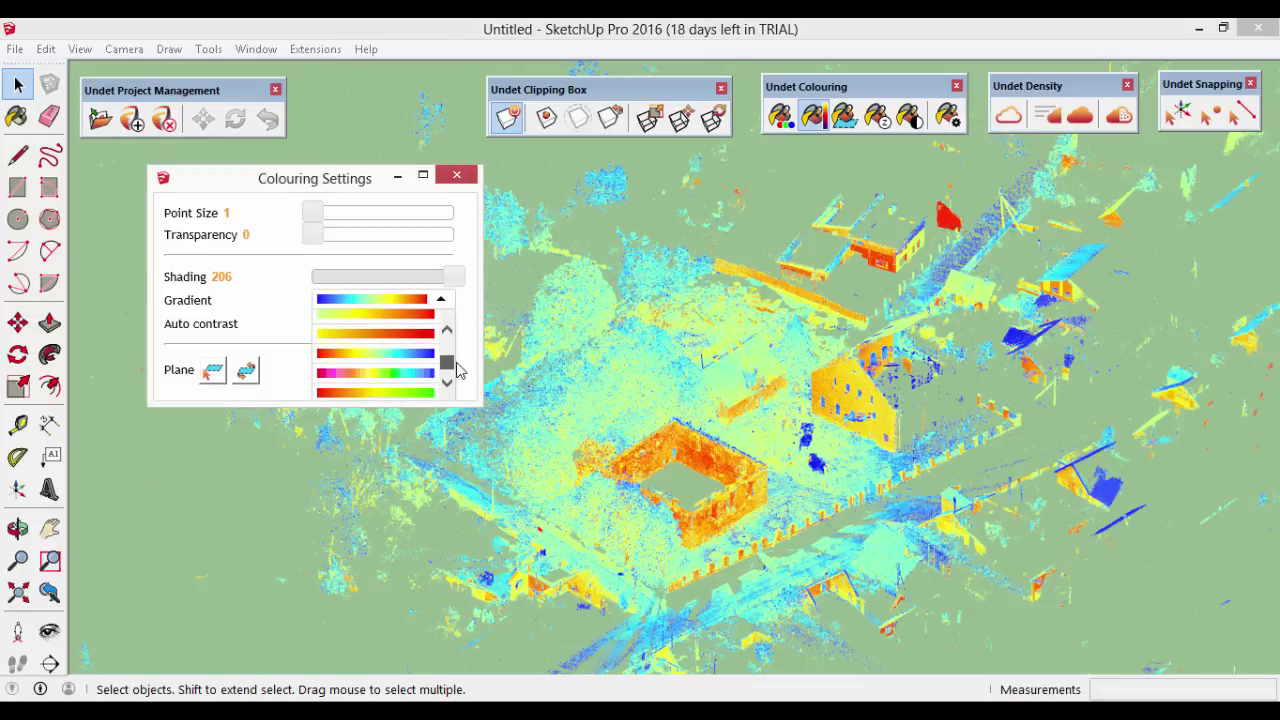
left_click(426, 376)
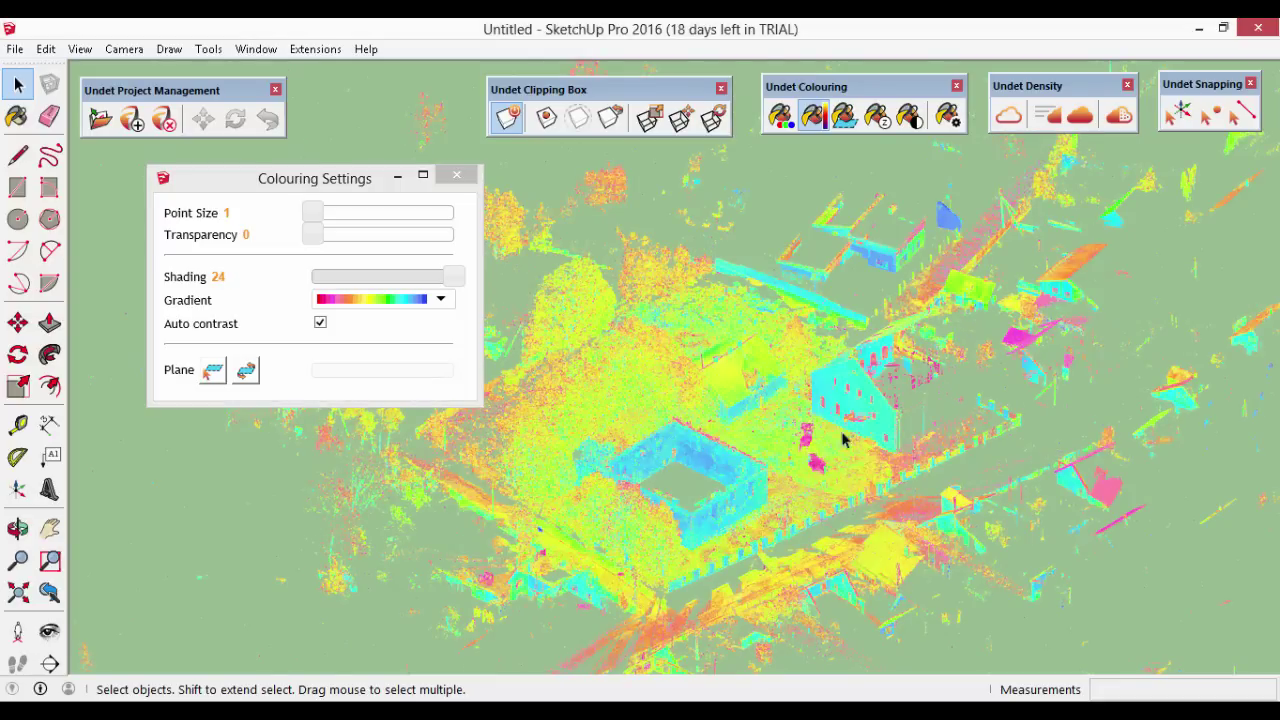
middle_click_drag(886, 420, 870, 390)
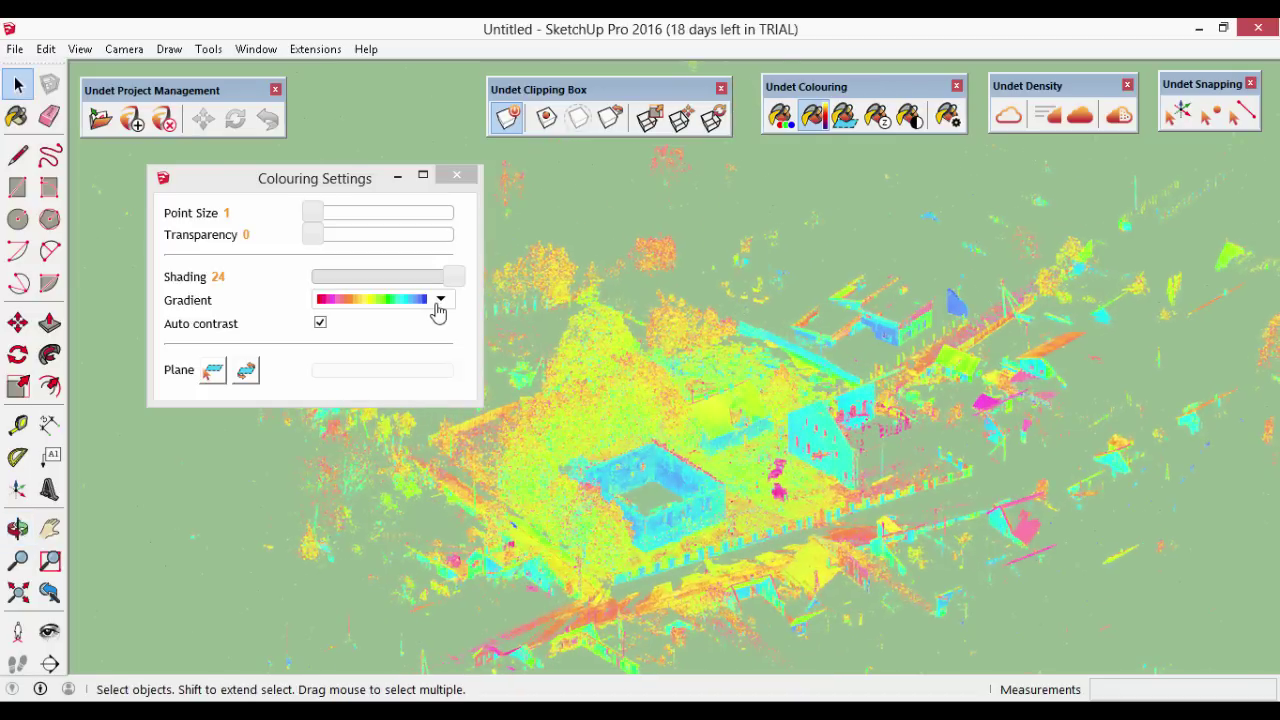
Show the point cloud in greyscale from the Top standard view
left_click(911, 117)
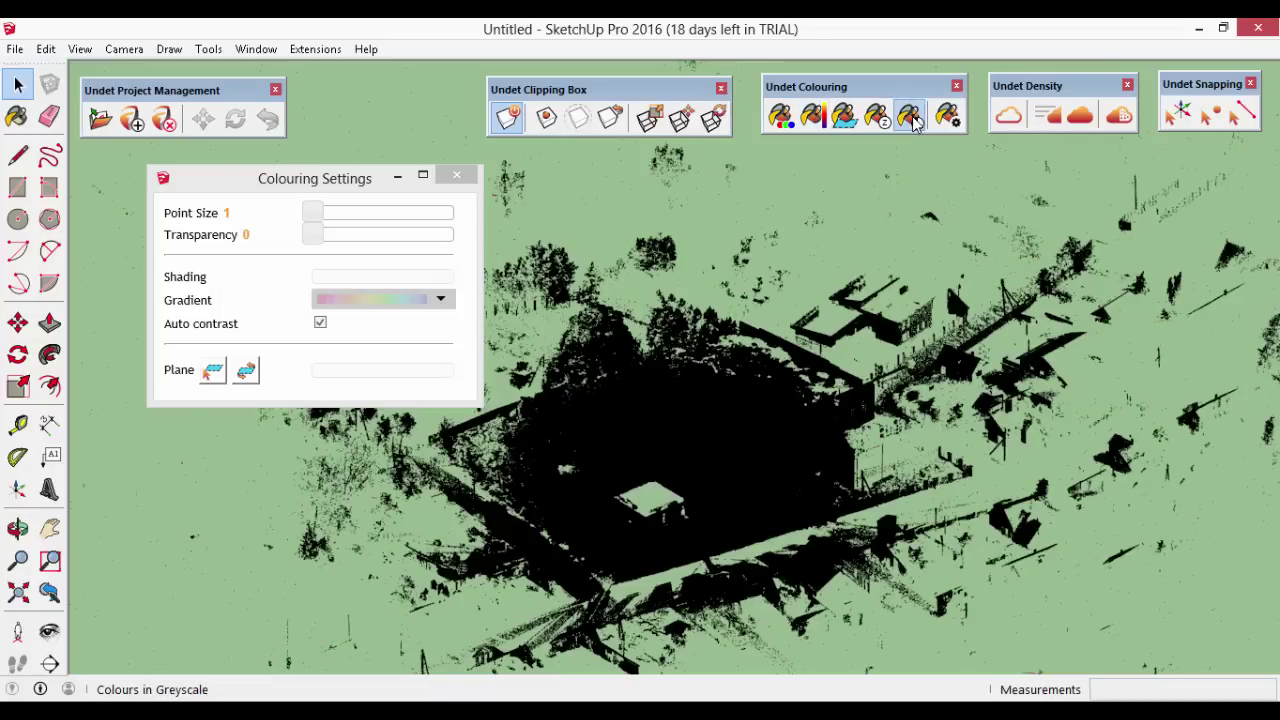
left_click(128, 49)
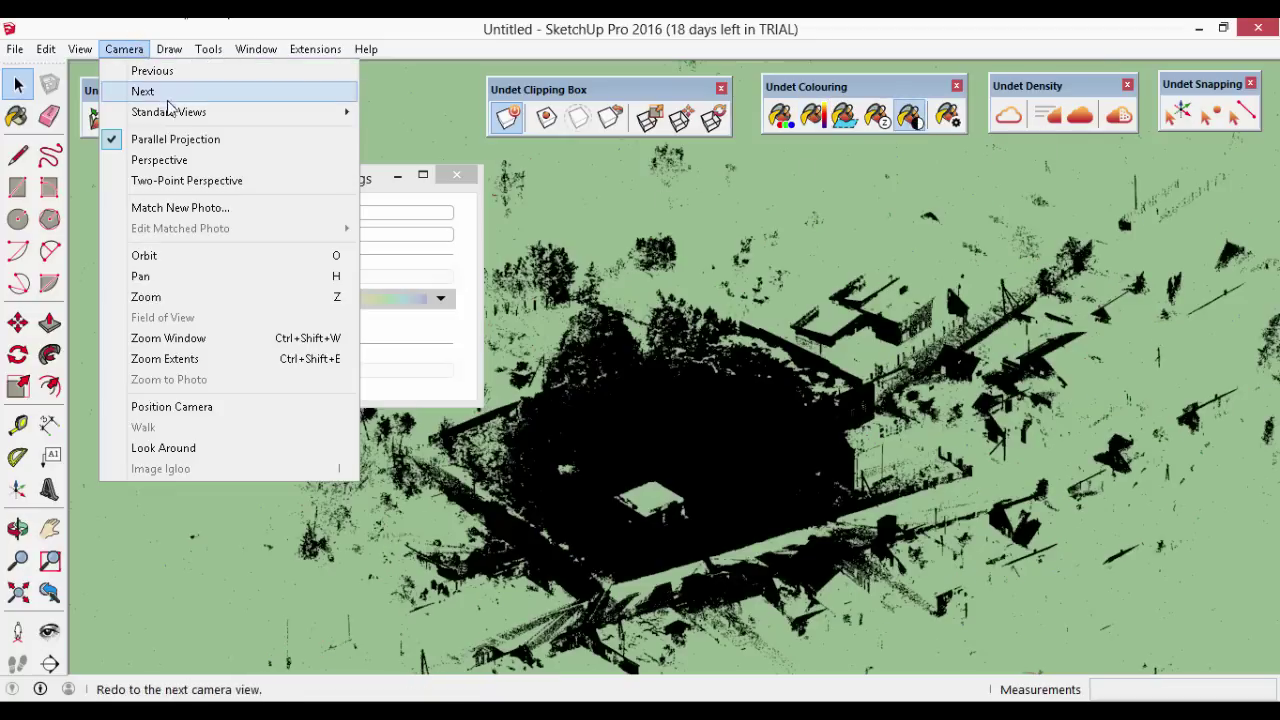
mouse_move(174, 114)
left_click(400, 113)
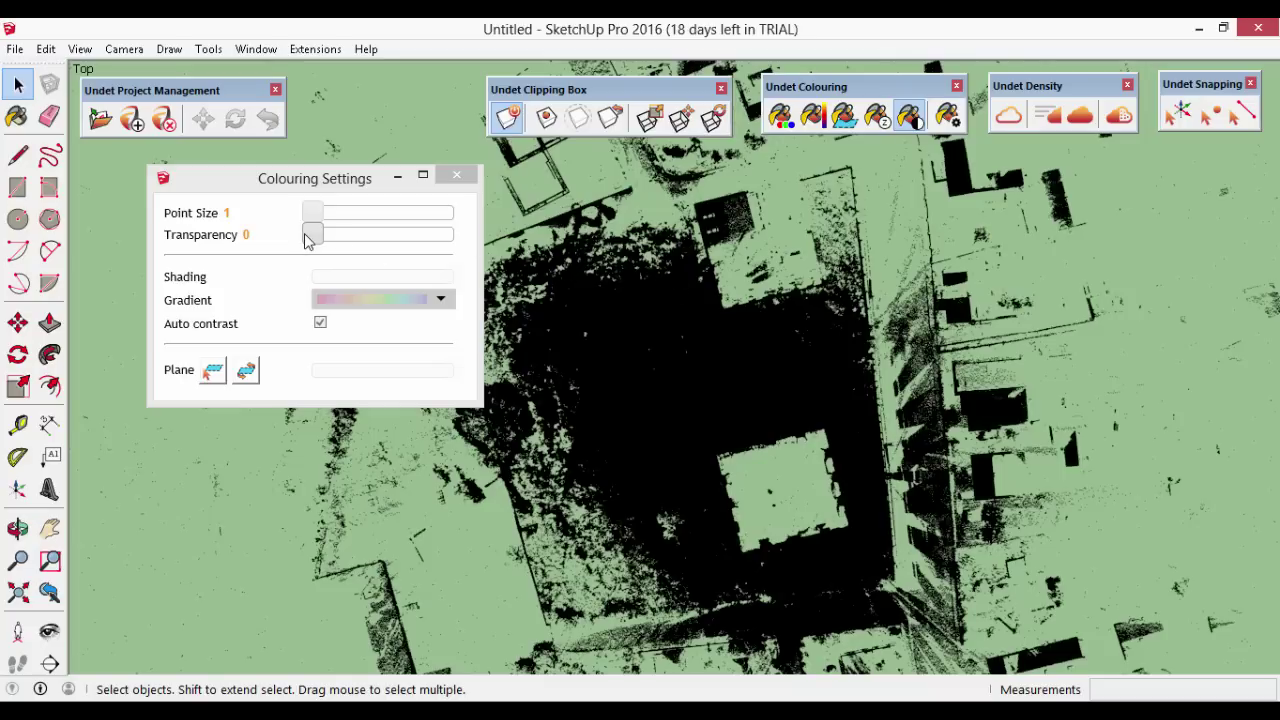
Raise the point cloud transparency to 89 to reveal the floor plans
left_click_drag(307, 242, 438, 248)
left_click(548, 341)
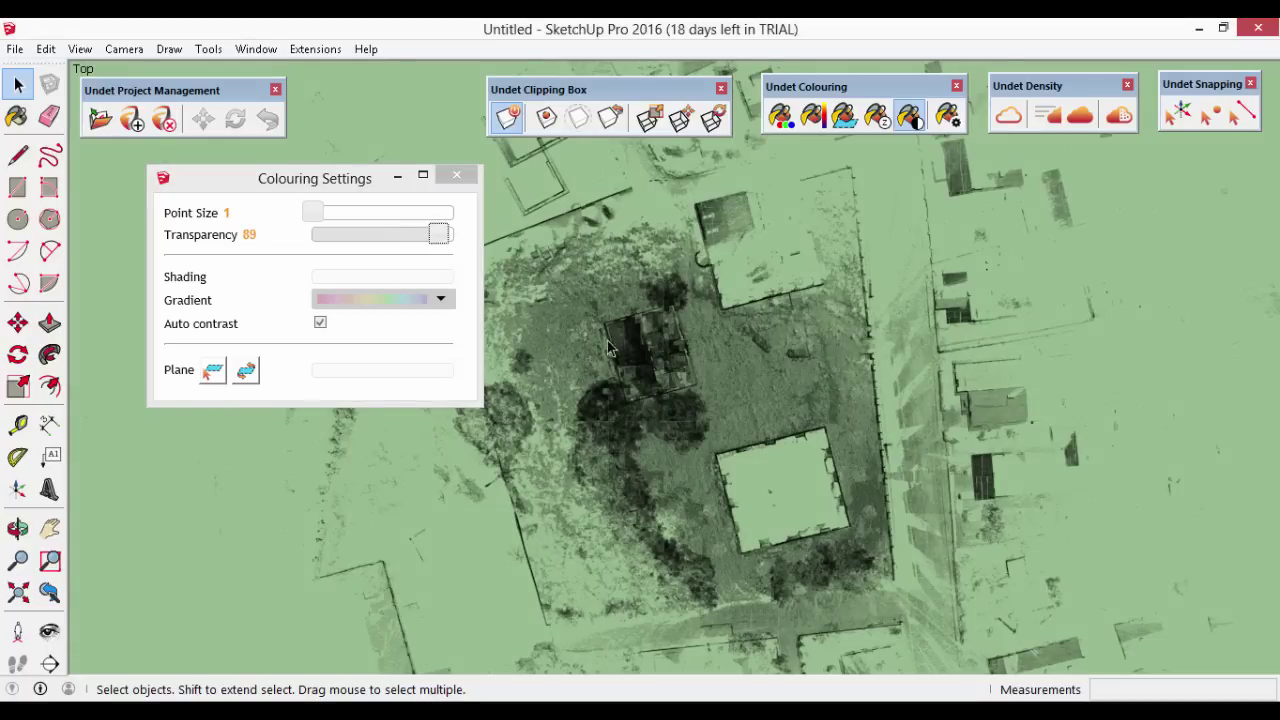
scroll(590, 348, "up", 10)
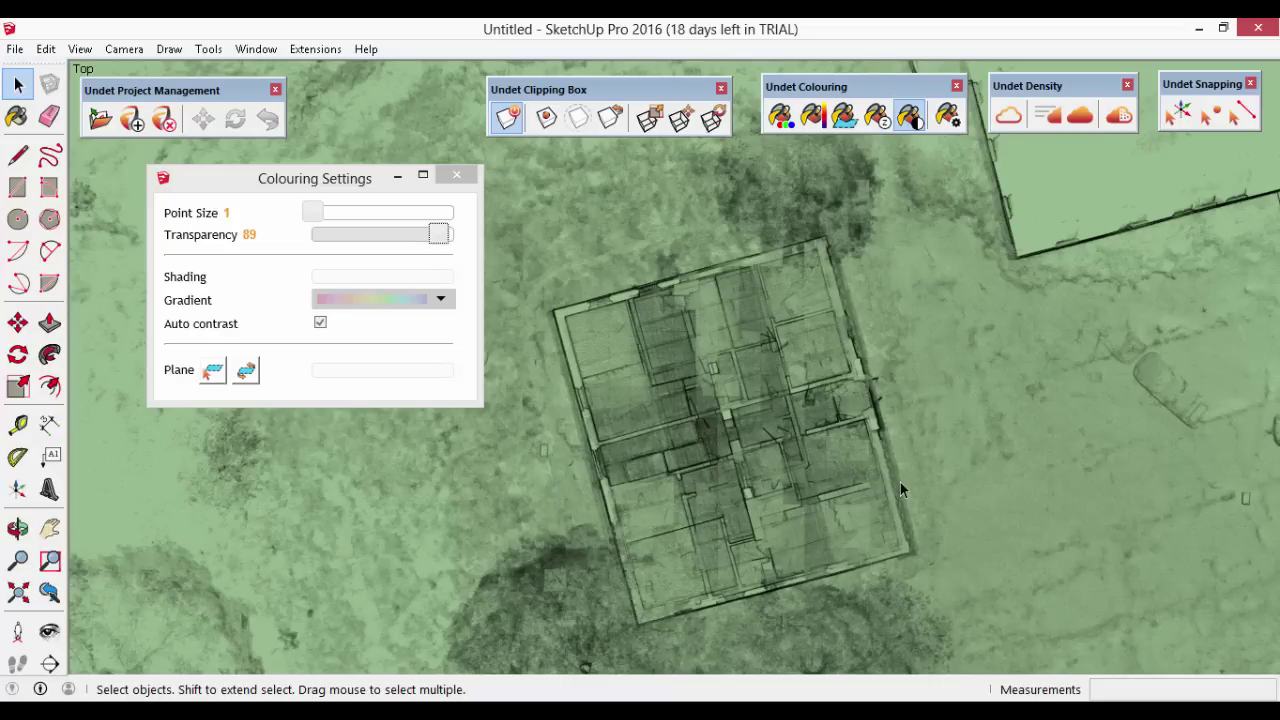
scroll(796, 367, "up", 2)
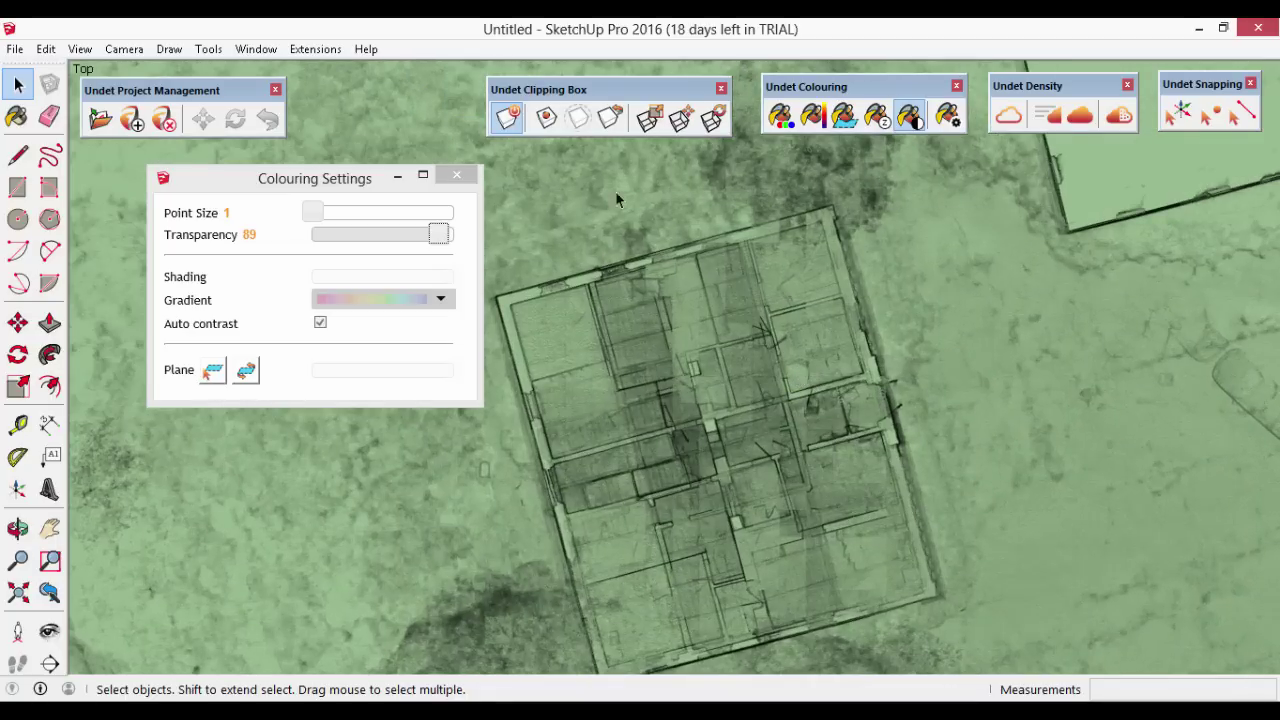
scroll(613, 176, "down", 1)
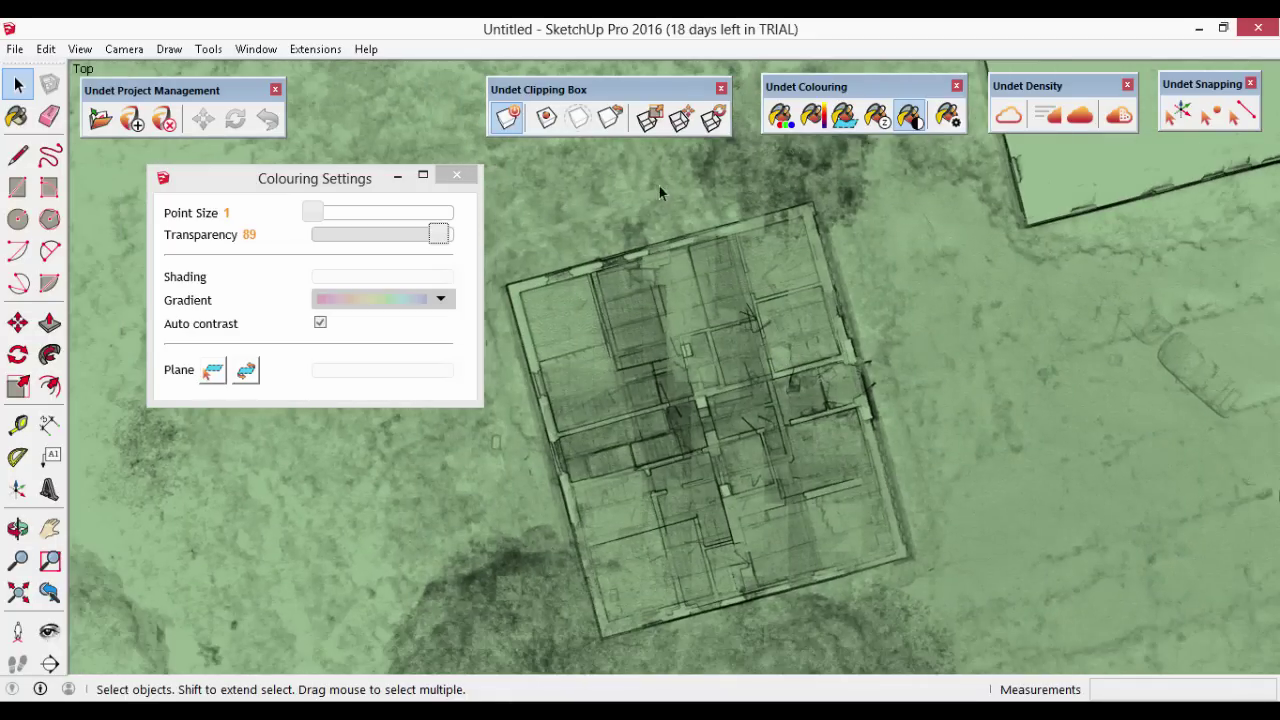
scroll(664, 190, "down", 6)
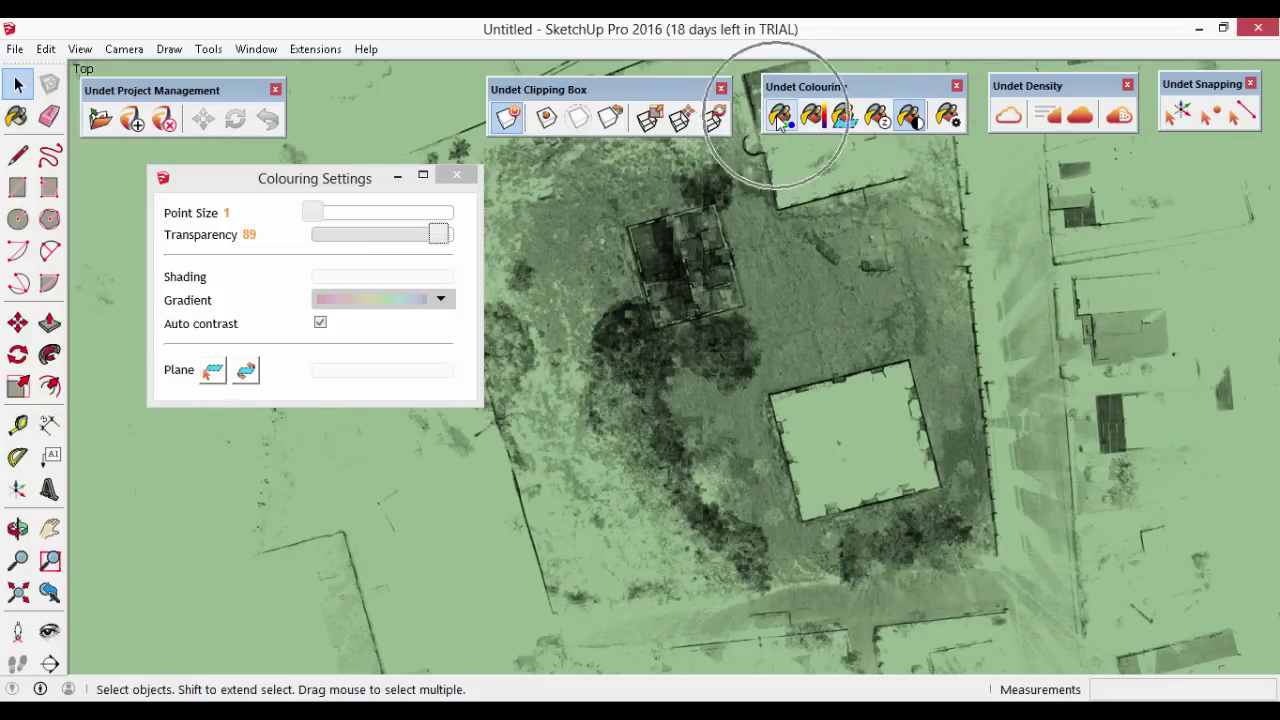
Colour the cloud by RGB and set transparency back to 0
left_click(783, 128)
middle_click_drag(975, 517, 591, 313)
scroll(792, 273, "up", 4)
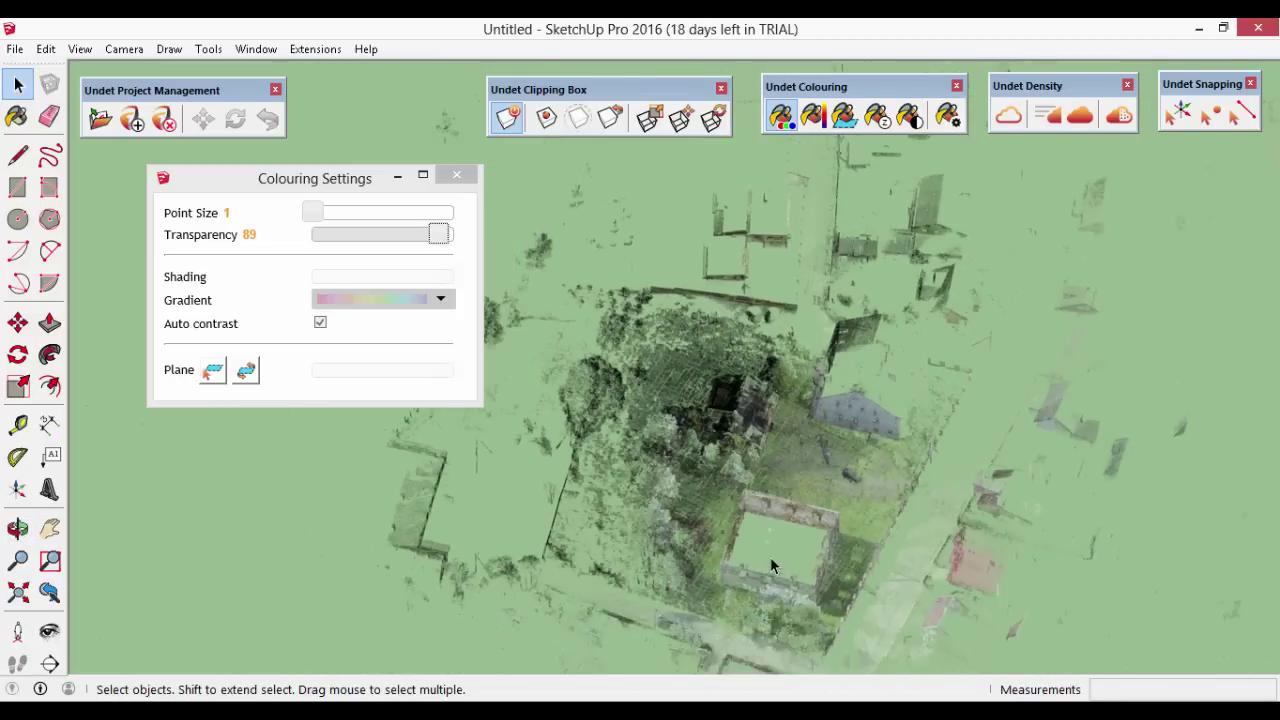
left_click_drag(437, 234, 220, 230)
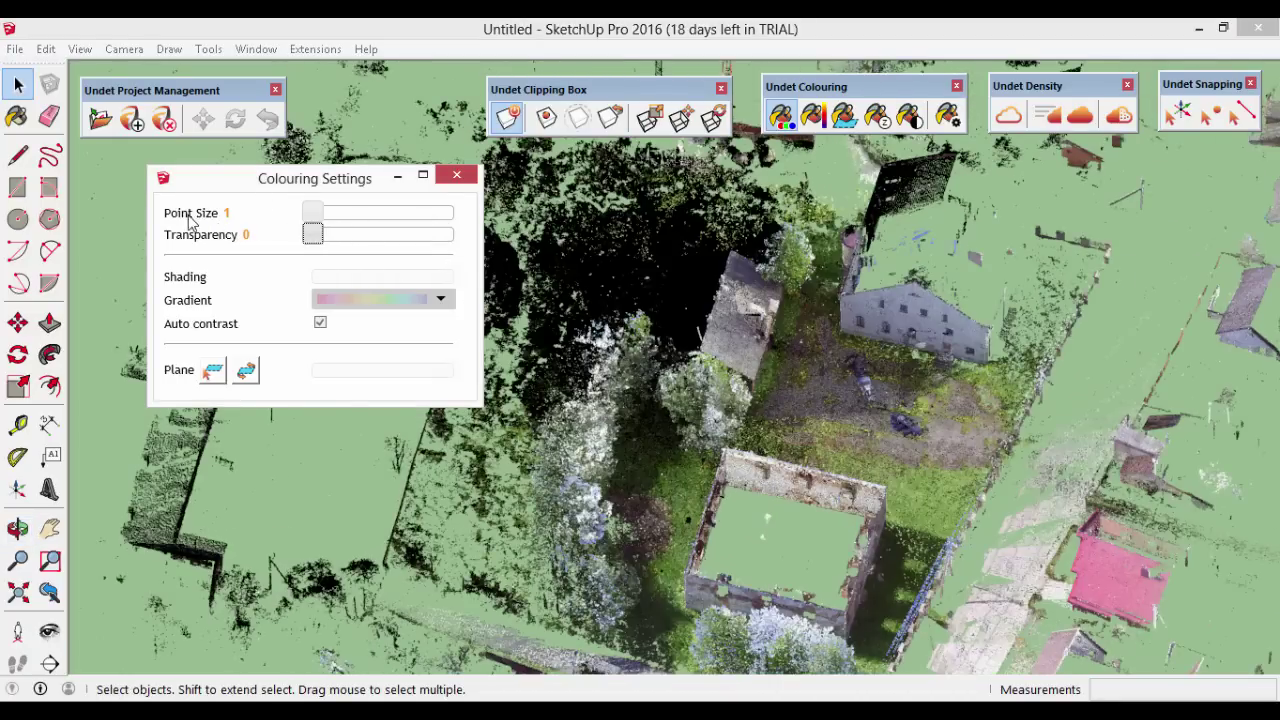
Try point size 3, return it to 1, and close Colouring Settings
left_click(313, 214)
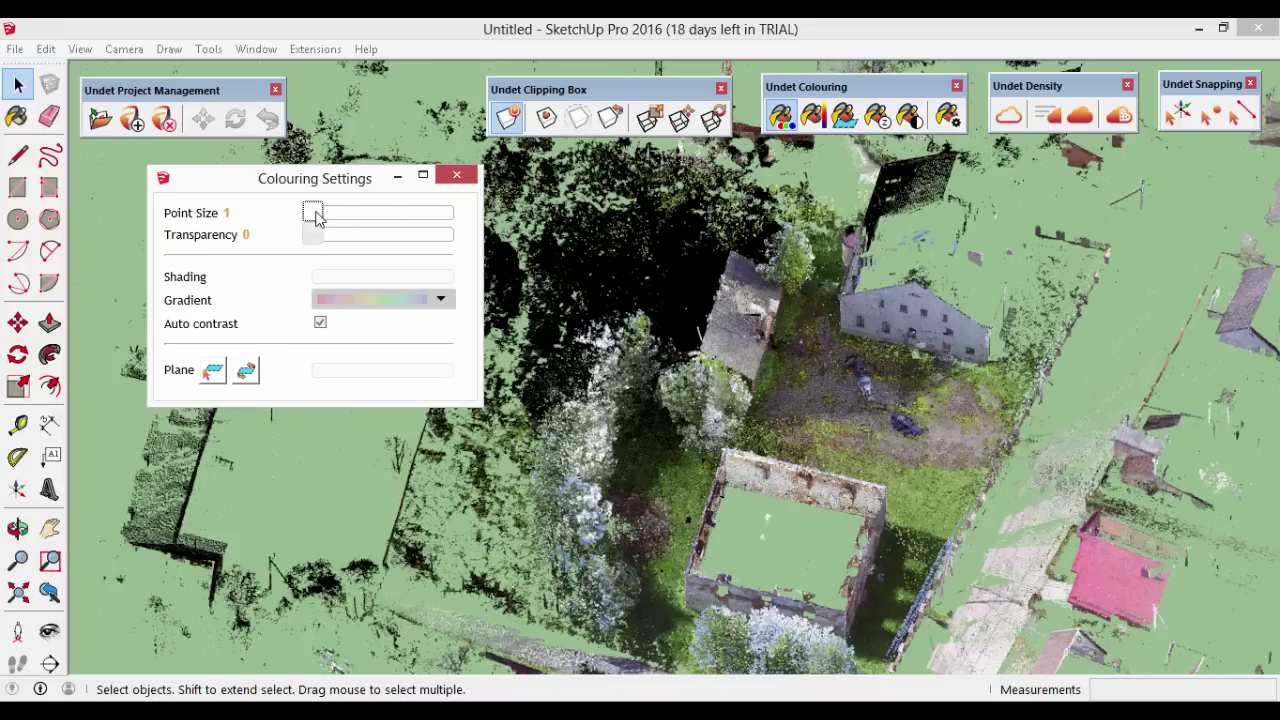
left_click_drag(315, 219, 320, 219)
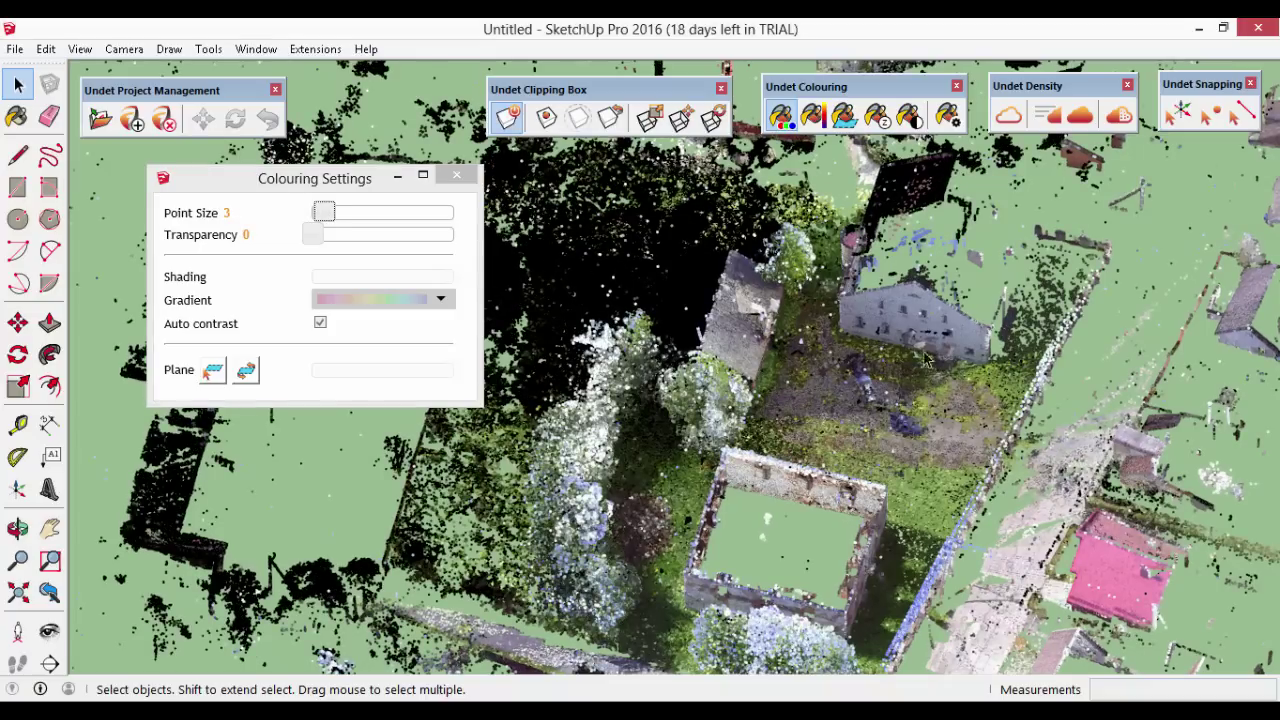
scroll(850, 375, "up", 5)
scroll(907, 282, "up", 2)
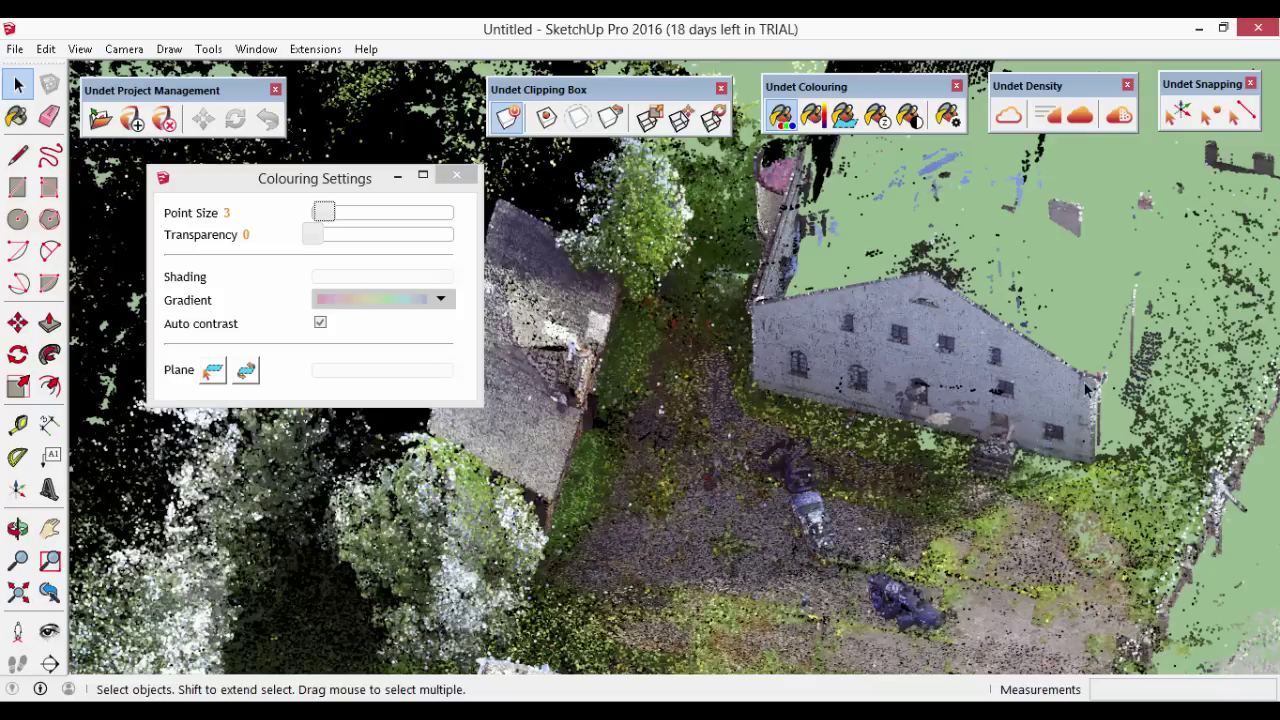
scroll(910, 290, "up", 3)
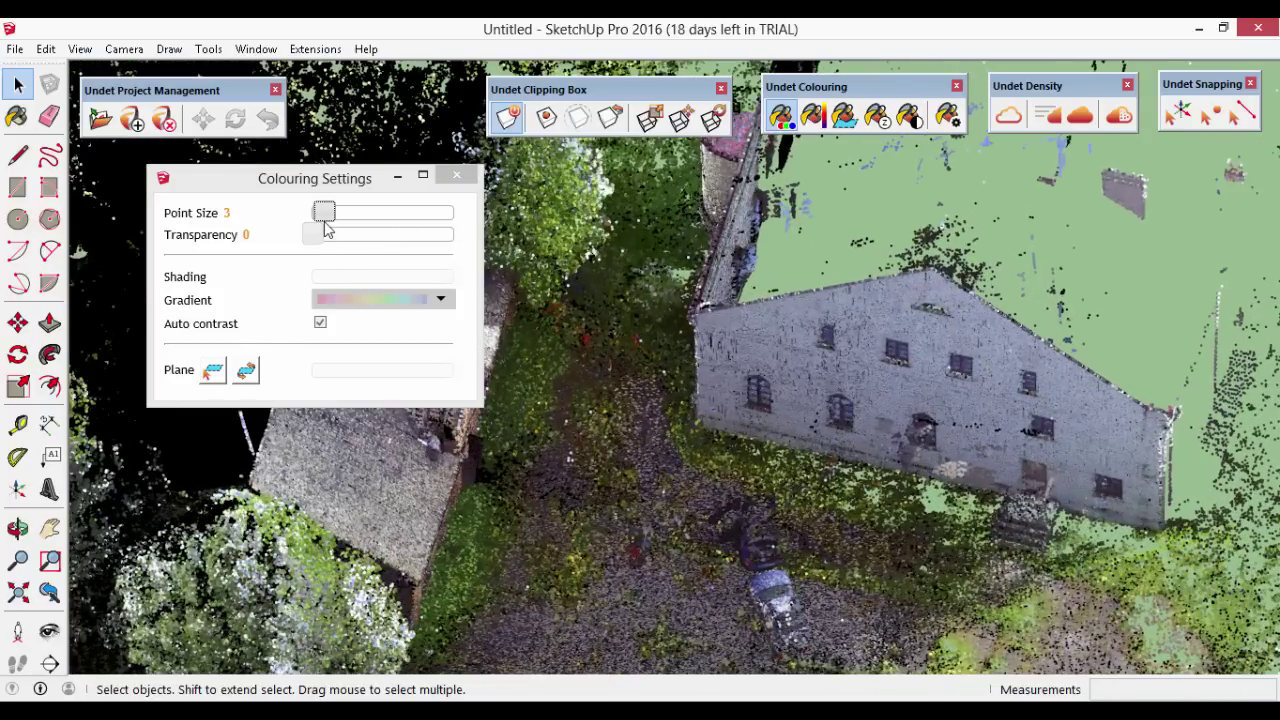
left_click_drag(326, 222, 299, 219)
left_click(456, 176)
Zoom to the whole site and orbit around to the building's gable corner
key("shift+z")
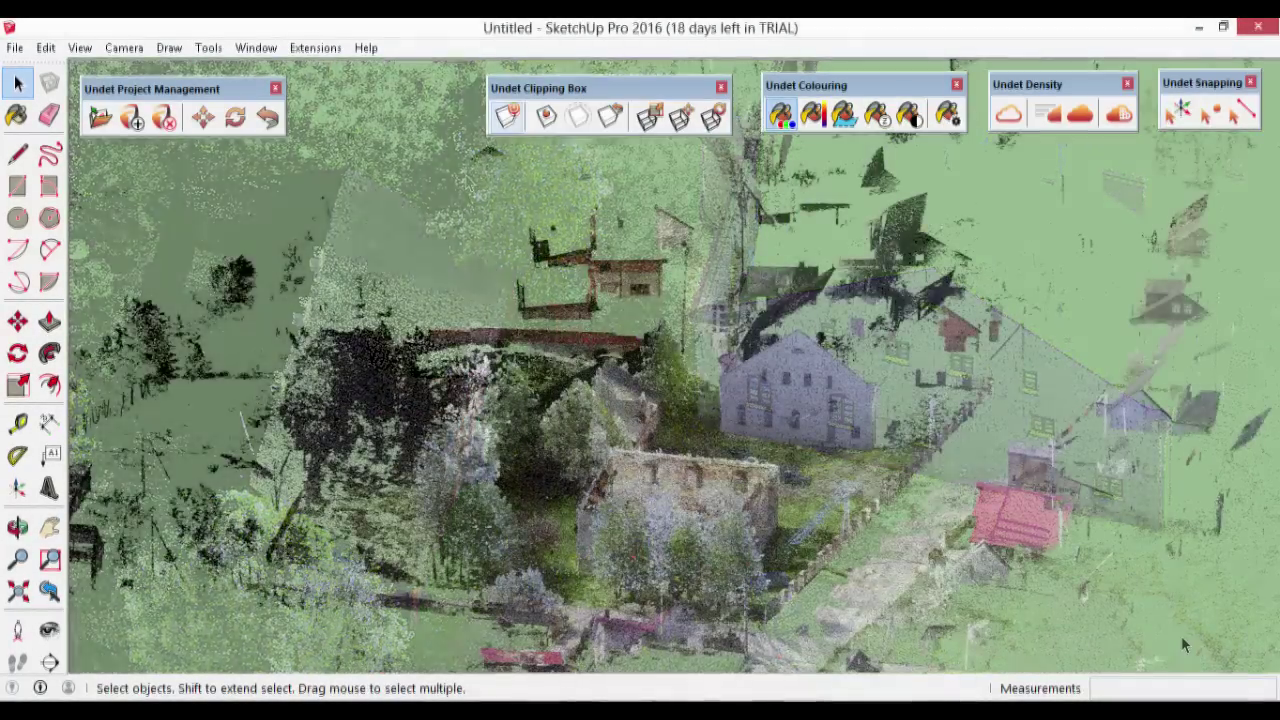
scroll(918, 563, "up", 2)
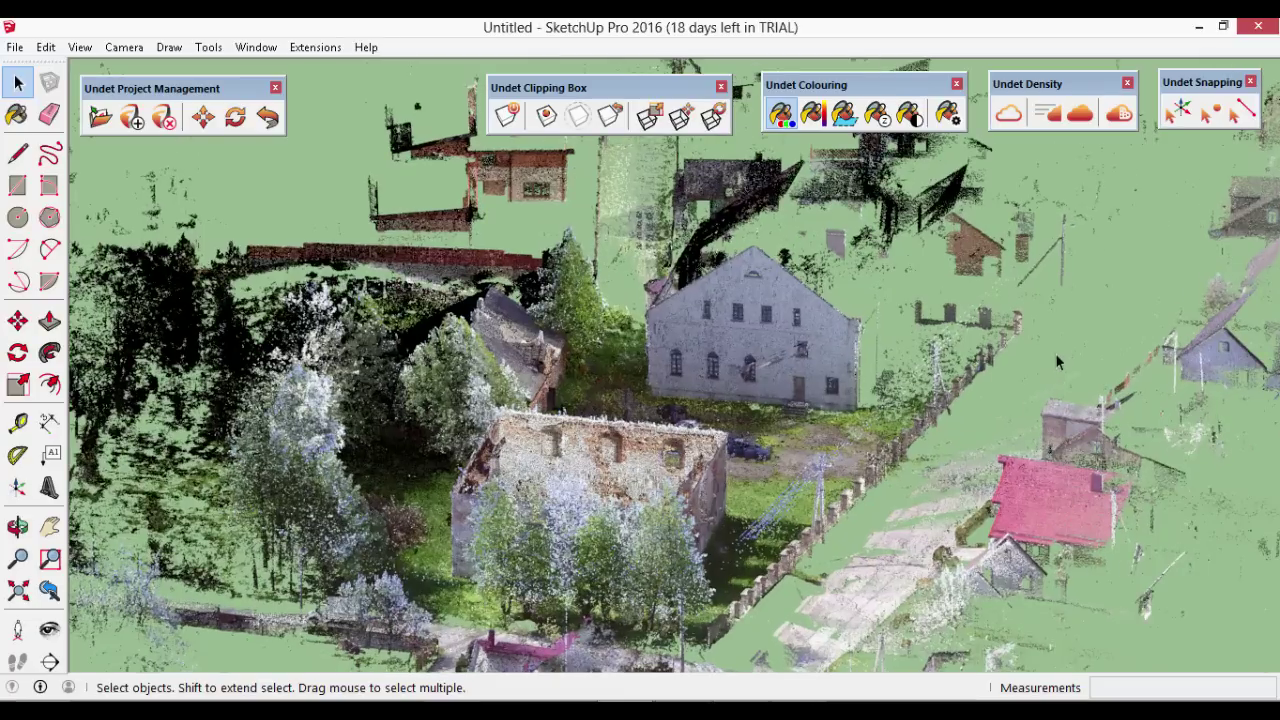
left_click(1219, 118)
middle_click_drag(732, 263, 773, 347)
scroll(744, 240, "up", 5)
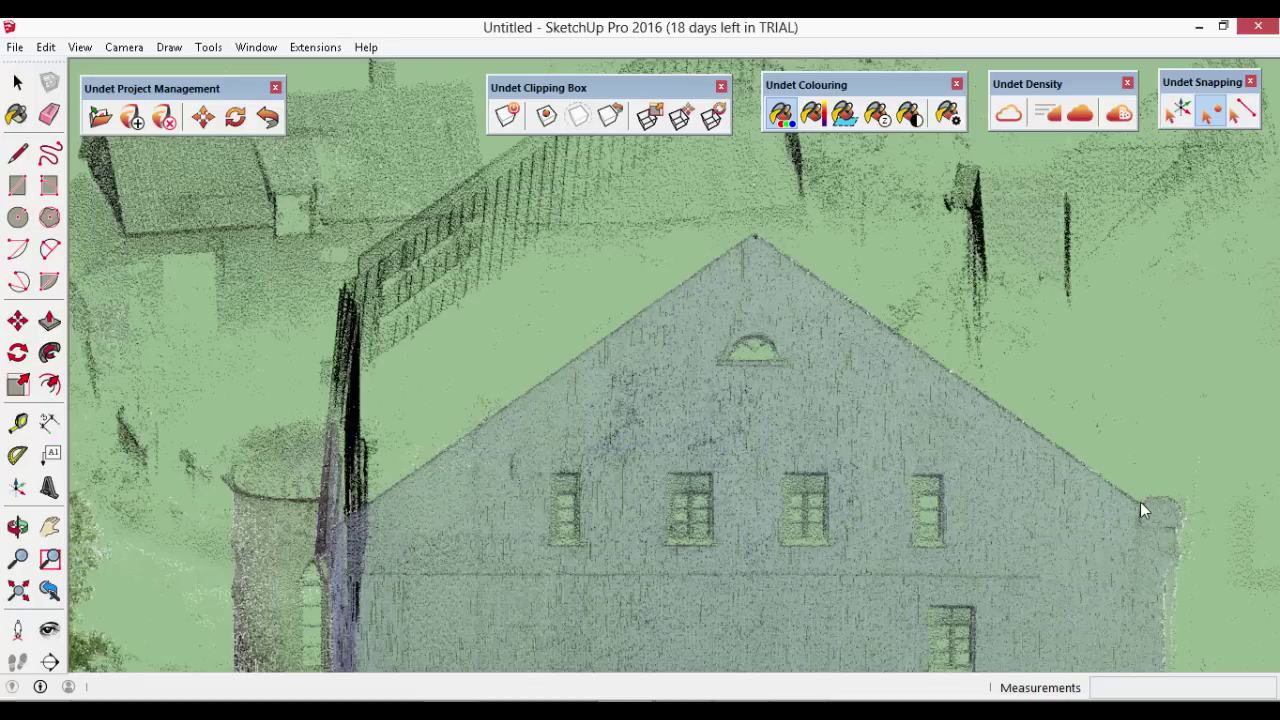
scroll(1145, 512, "up", 6)
middle_click_drag(1151, 509, 917, 526)
scroll(657, 211, "up", 4)
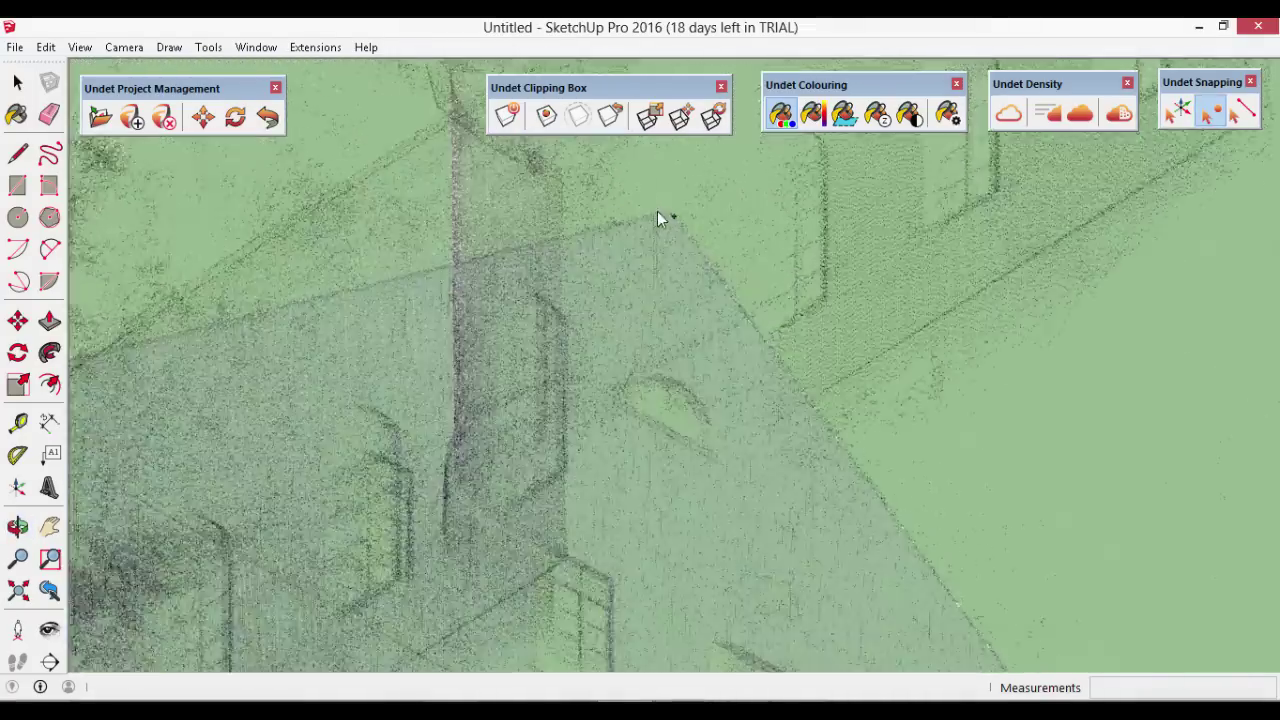
scroll(937, 223, "down", 6)
middle_click_drag(516, 342, 1000, 310)
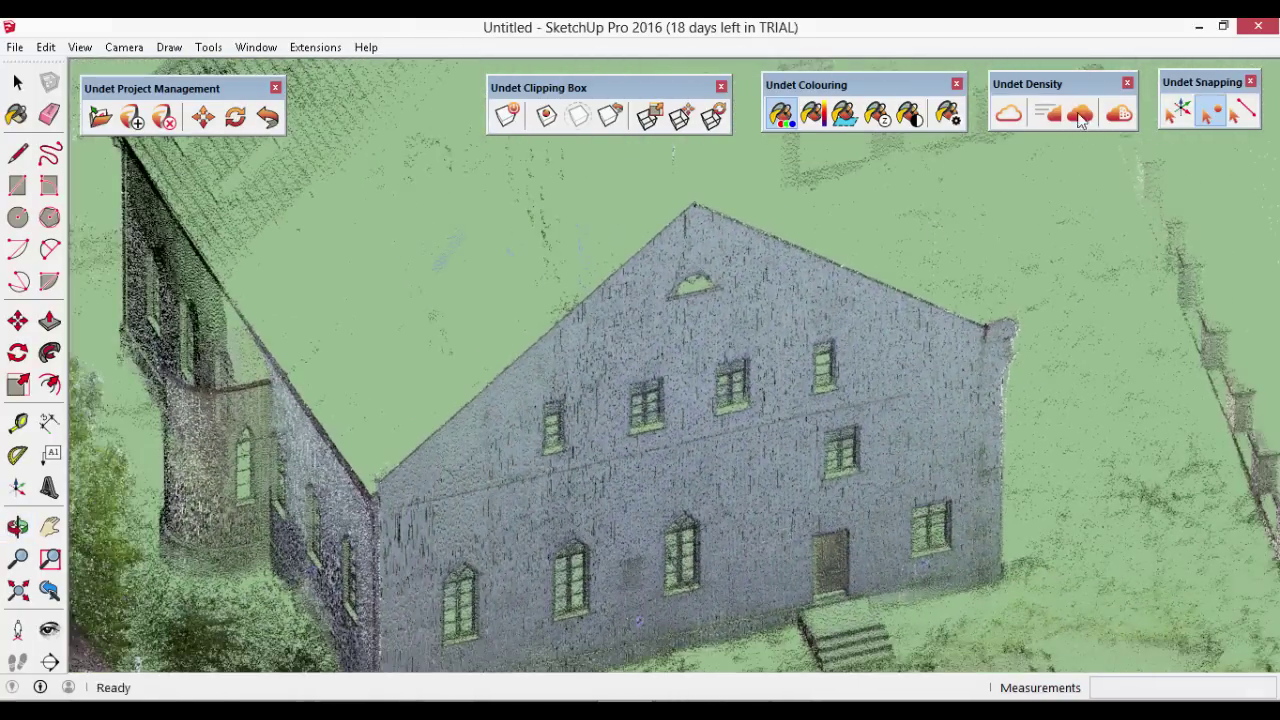
Draw a cloud-snapped line up the gable's sloping roof edge
left_click(1245, 113)
scroll(464, 418, "up", 2)
scroll(464, 418, "up", 3)
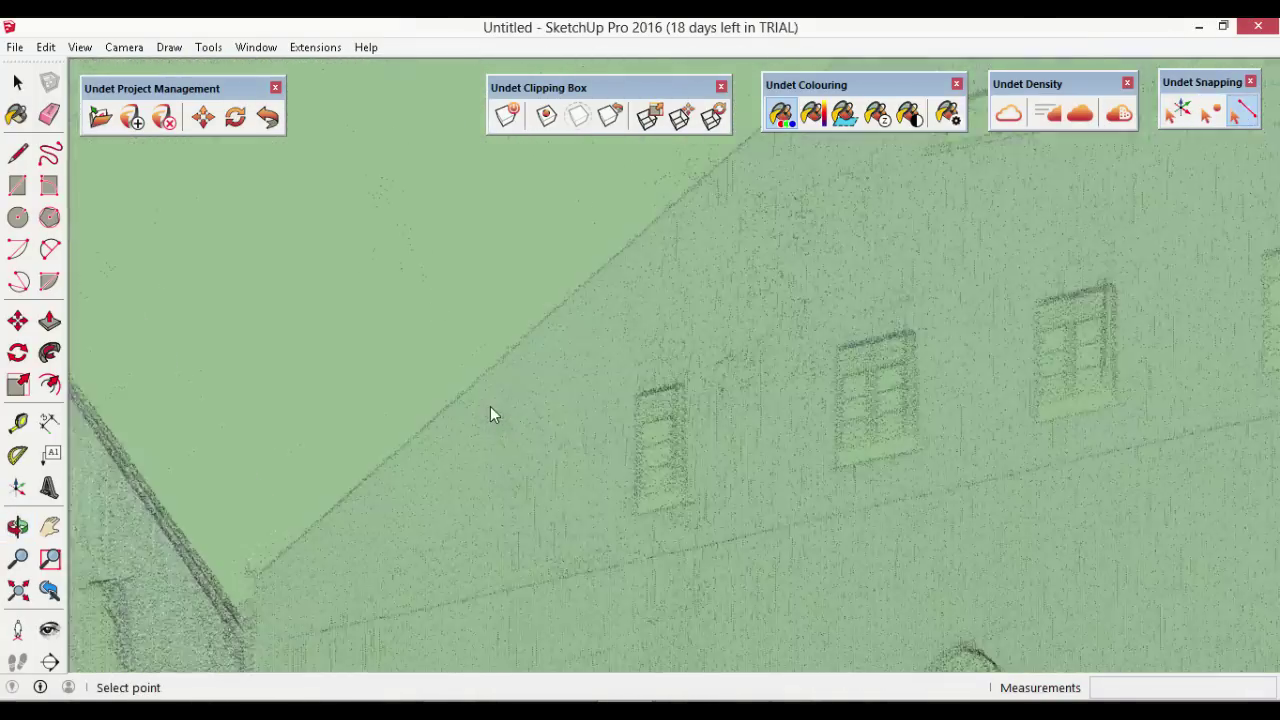
left_click(454, 404)
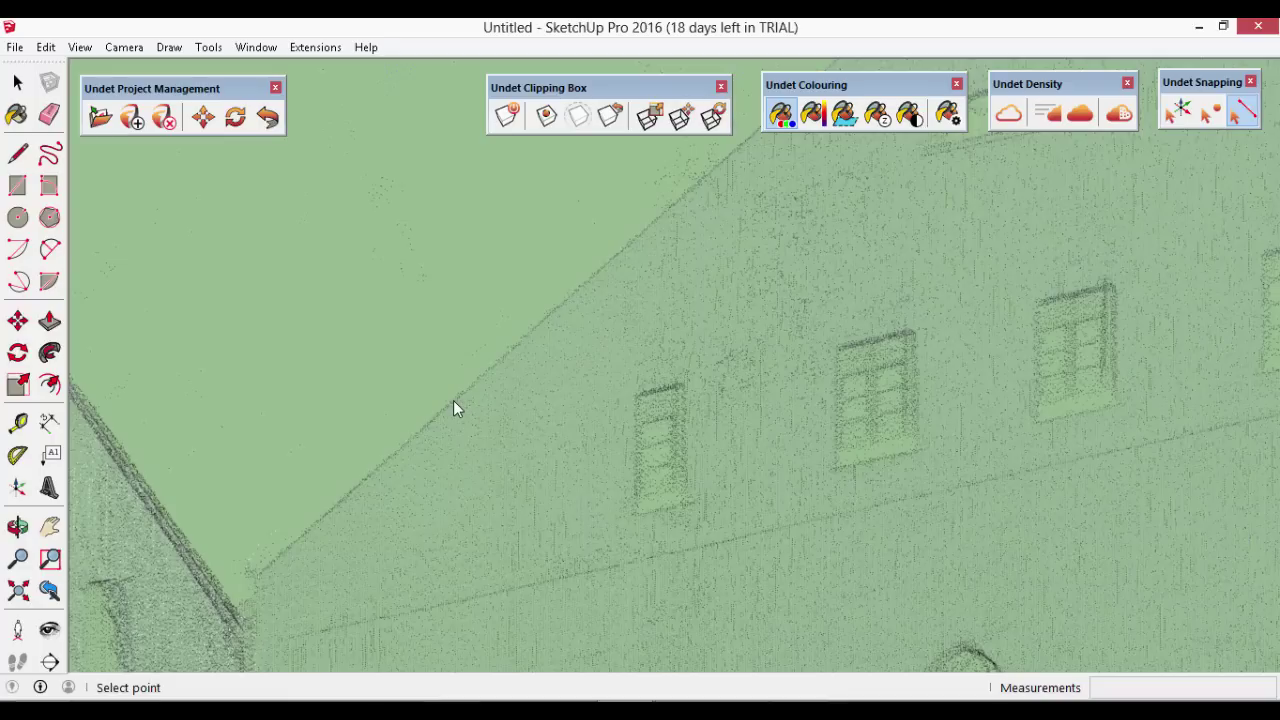
left_click(701, 184)
left_click(17, 82)
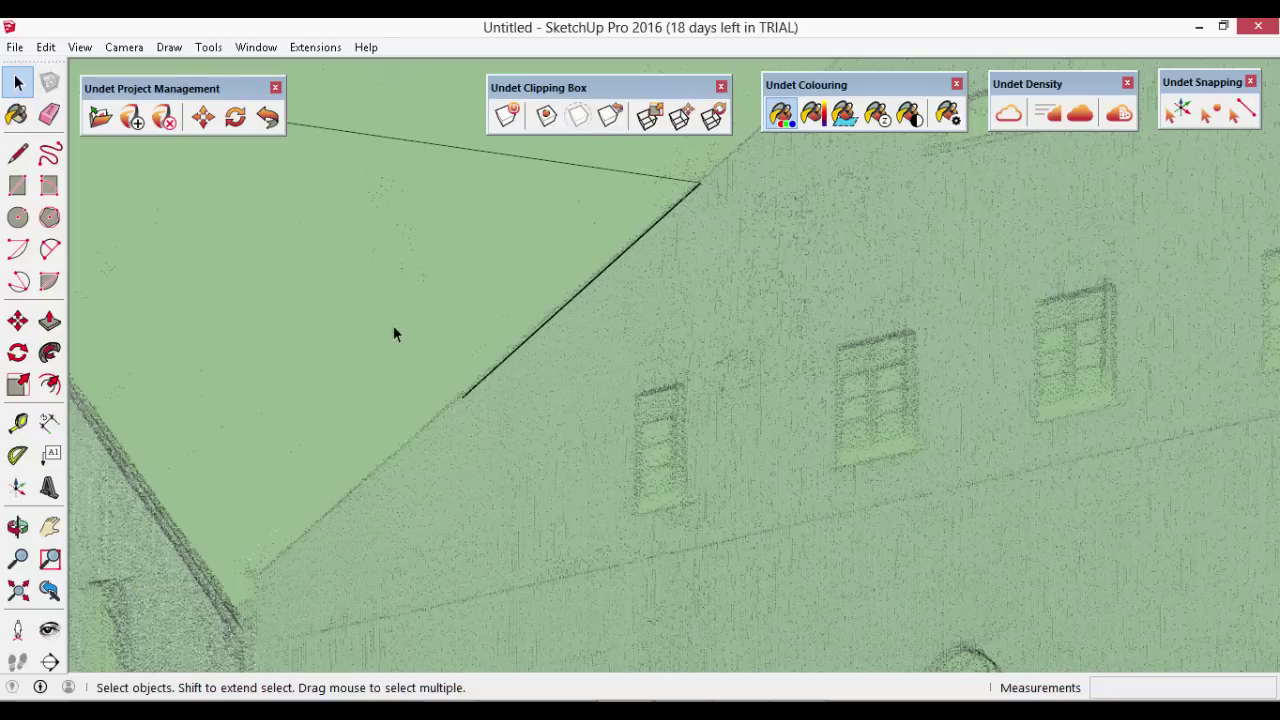
Orbit the view to face the gable front of the building
key("o")
left_click_drag(366, 297, 109, 291)
key("space")
scroll(514, 300, "down", 5)
key("o")
left_click_drag(491, 477, 571, 449)
key("space")
Place the axes origin on the gable, red axis toward the roof peak, green along the facade
left_click(1183, 116)
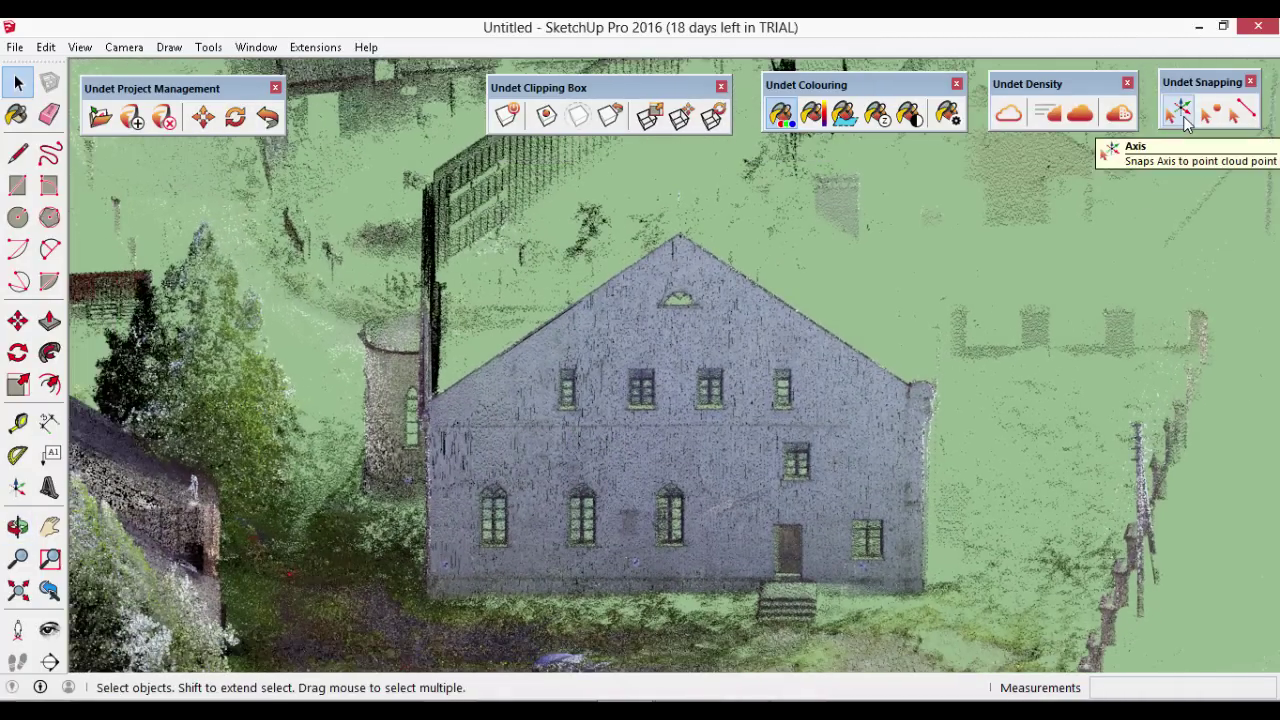
left_click(1183, 116)
scroll(667, 374, "up", 4)
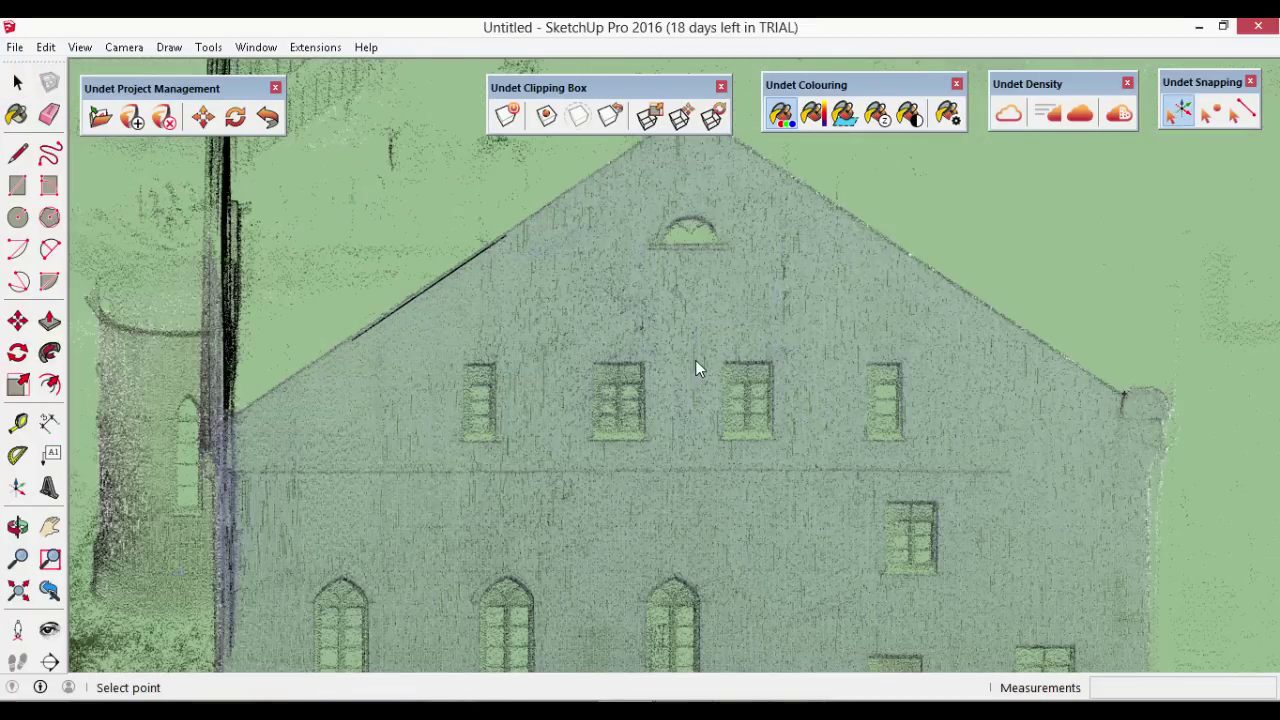
left_click(689, 360)
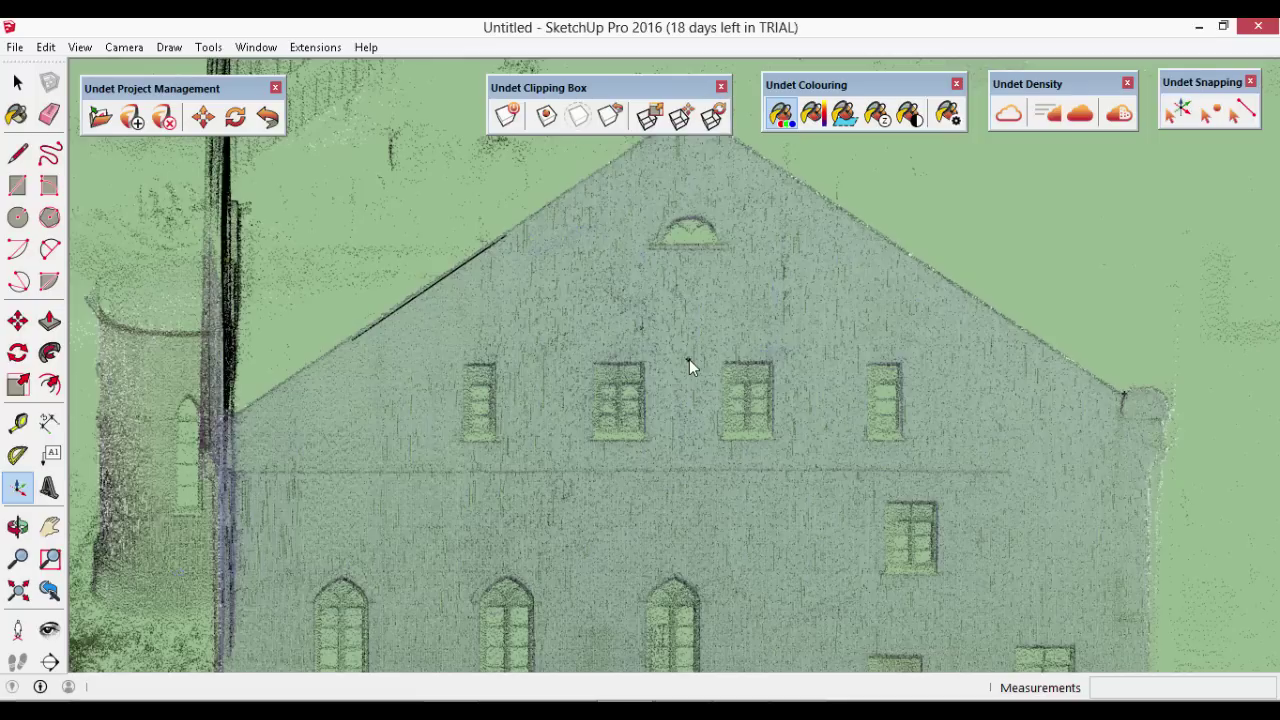
left_click(687, 368)
scroll(696, 542, "down", 2)
left_click(690, 248)
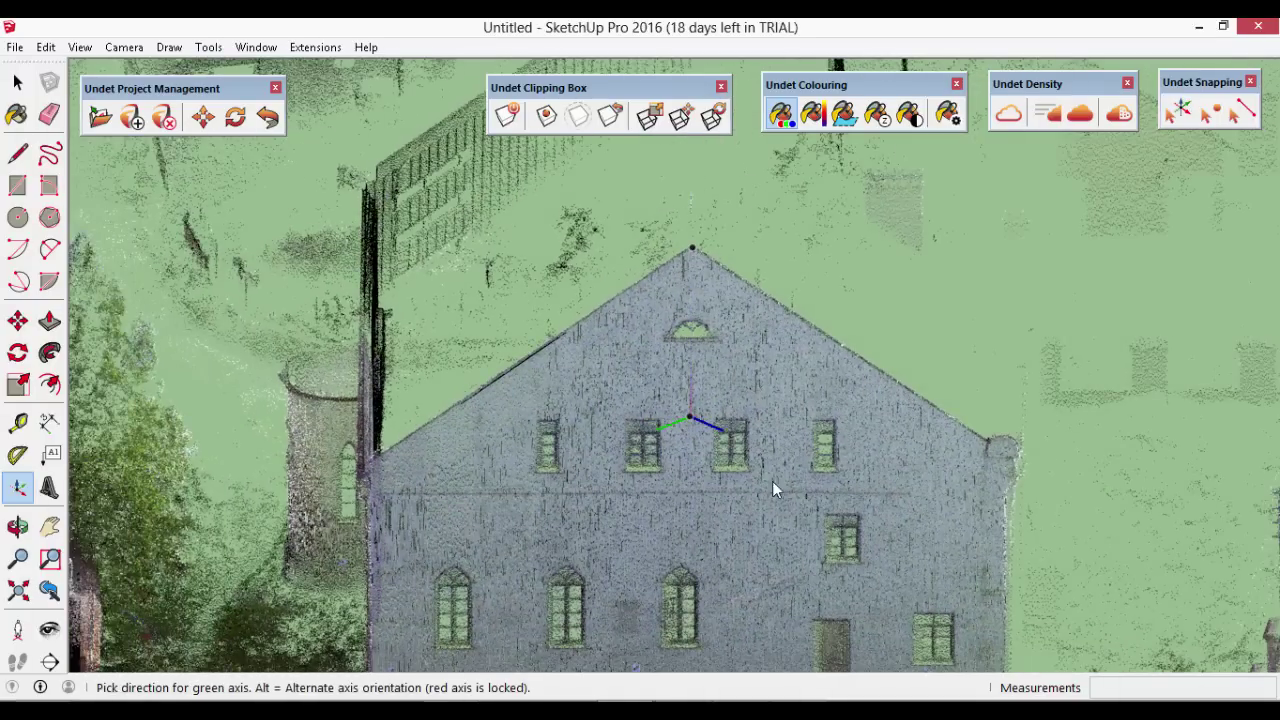
left_click(987, 440)
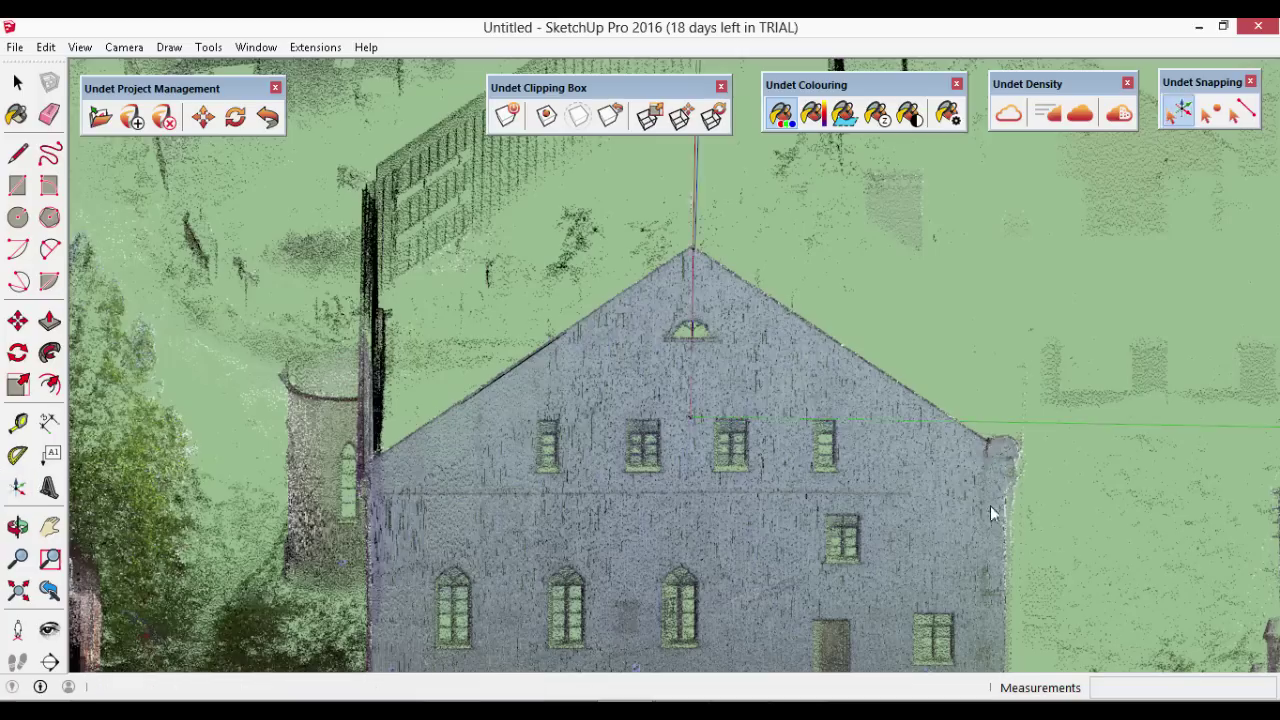
middle_click_drag(991, 508, 940, 500)
Draw the gable-shaped outline from eave corners to roof peak to form the gable face
left_click(17, 152)
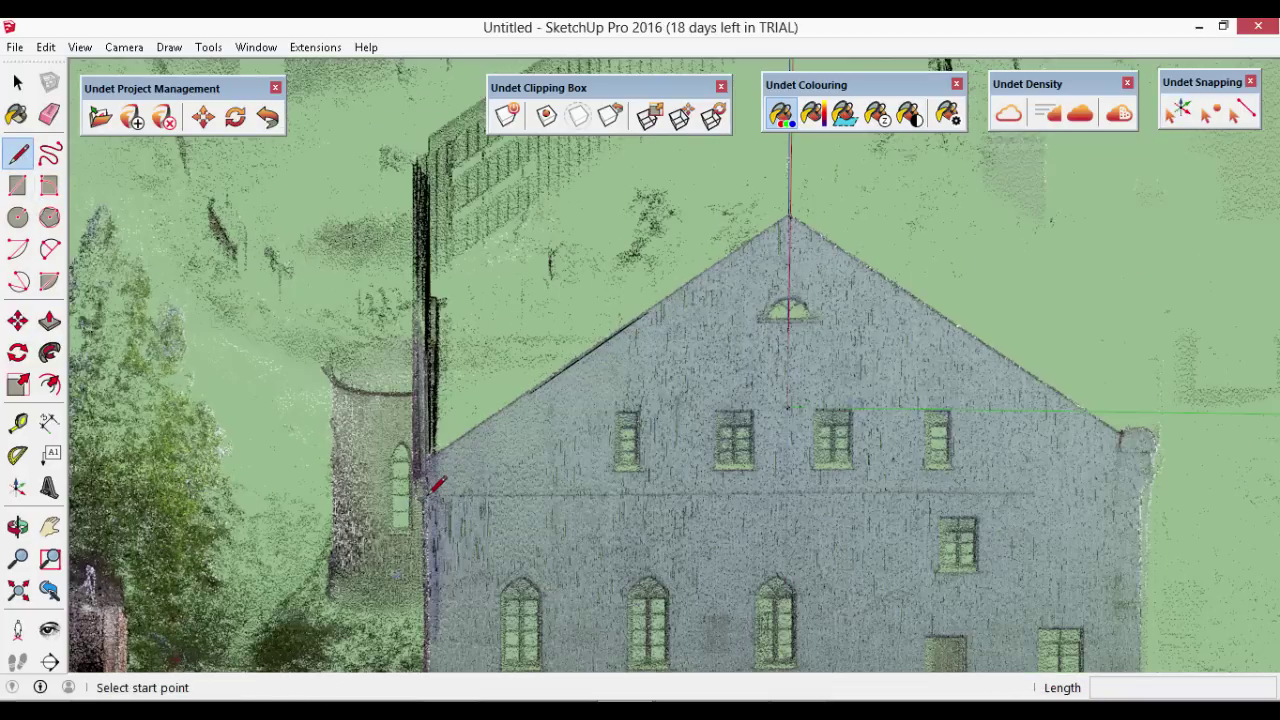
middle_click_drag(434, 486, 462, 507)
left_click(432, 485)
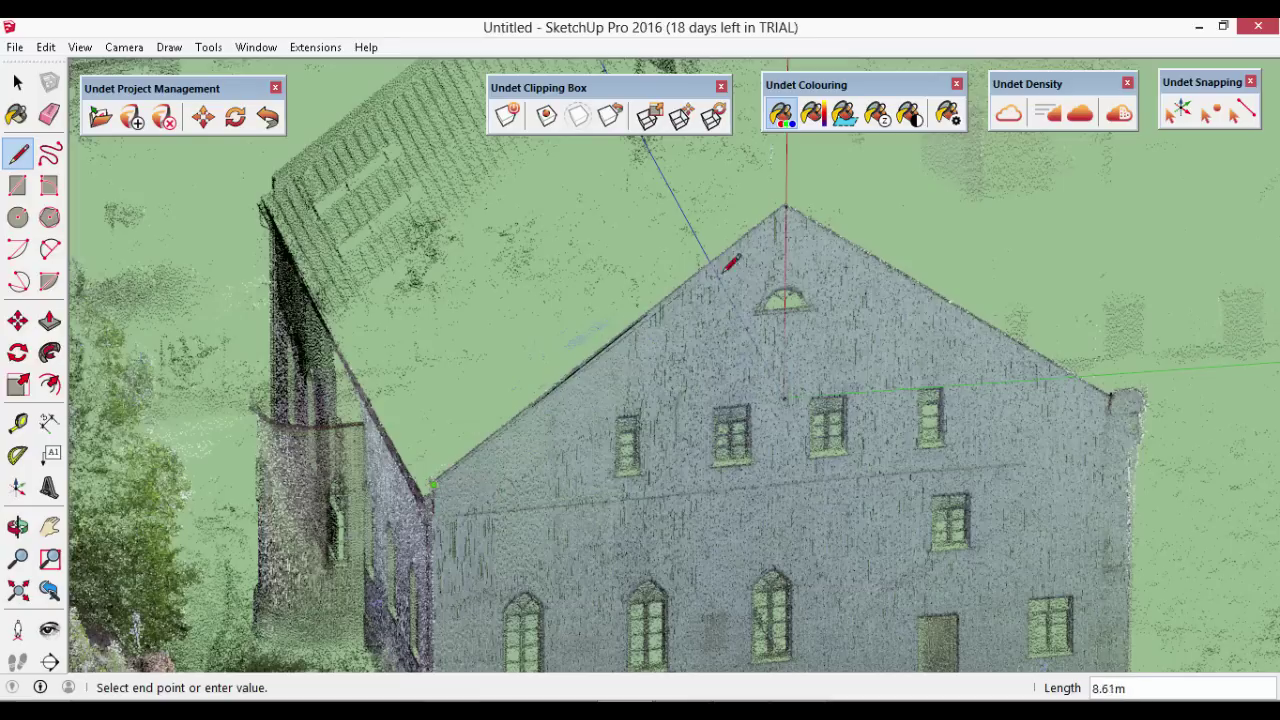
left_click(785, 206)
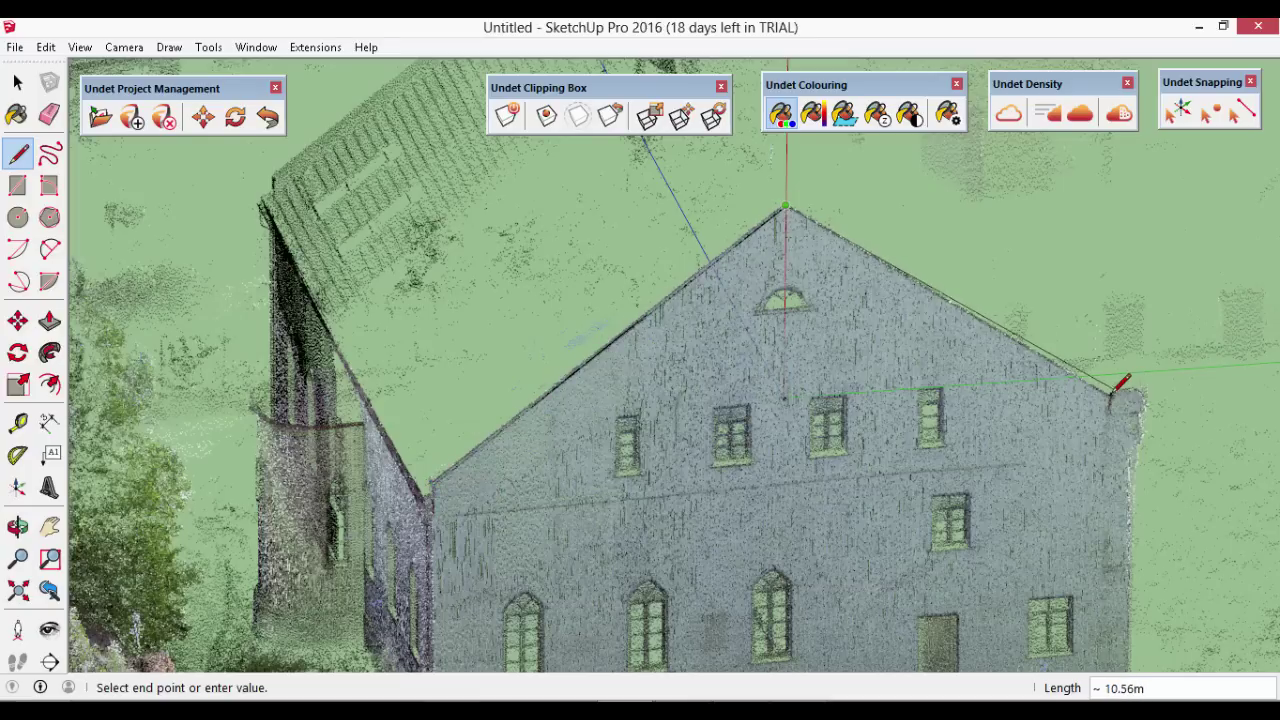
left_click(1110, 395)
left_click(1110, 467)
left_click(437, 513)
middle_click_drag(960, 607, 120, 250)
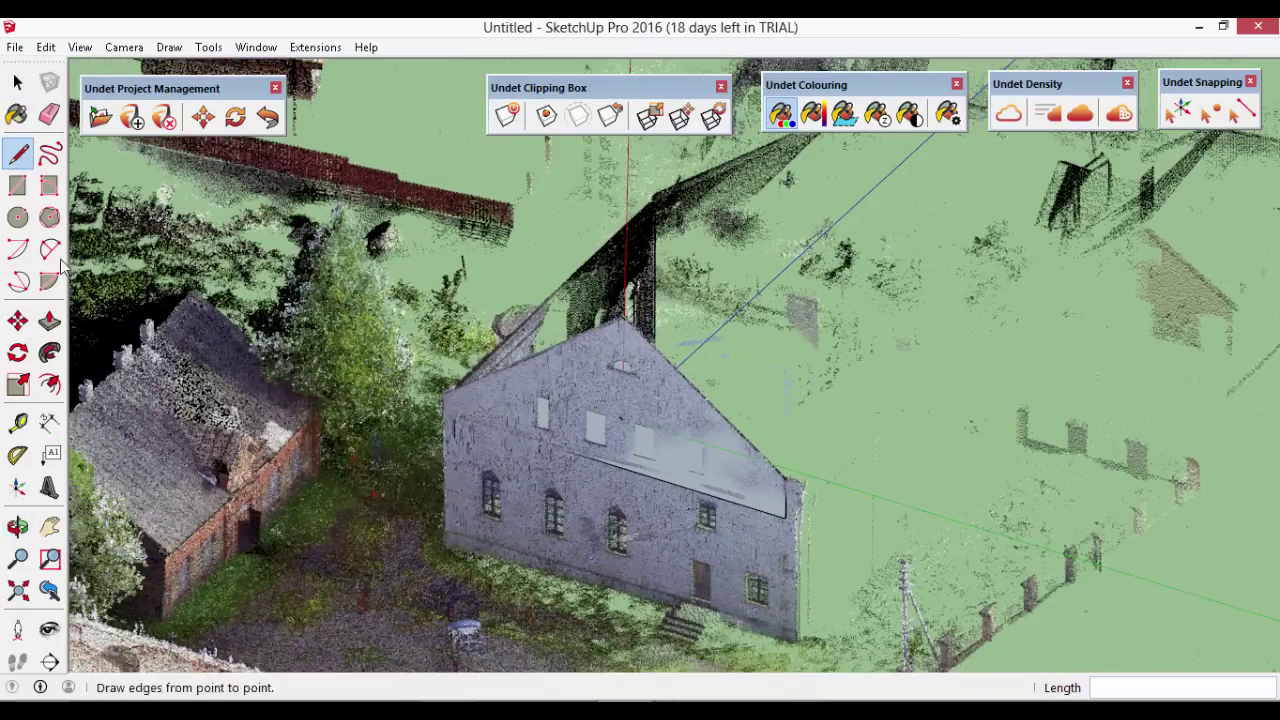
Push/pull the gable face 19.34m into a house mass
left_click(52, 322)
middle_click_drag(594, 428, 919, 270)
left_click(608, 400)
left_click(1075, 218)
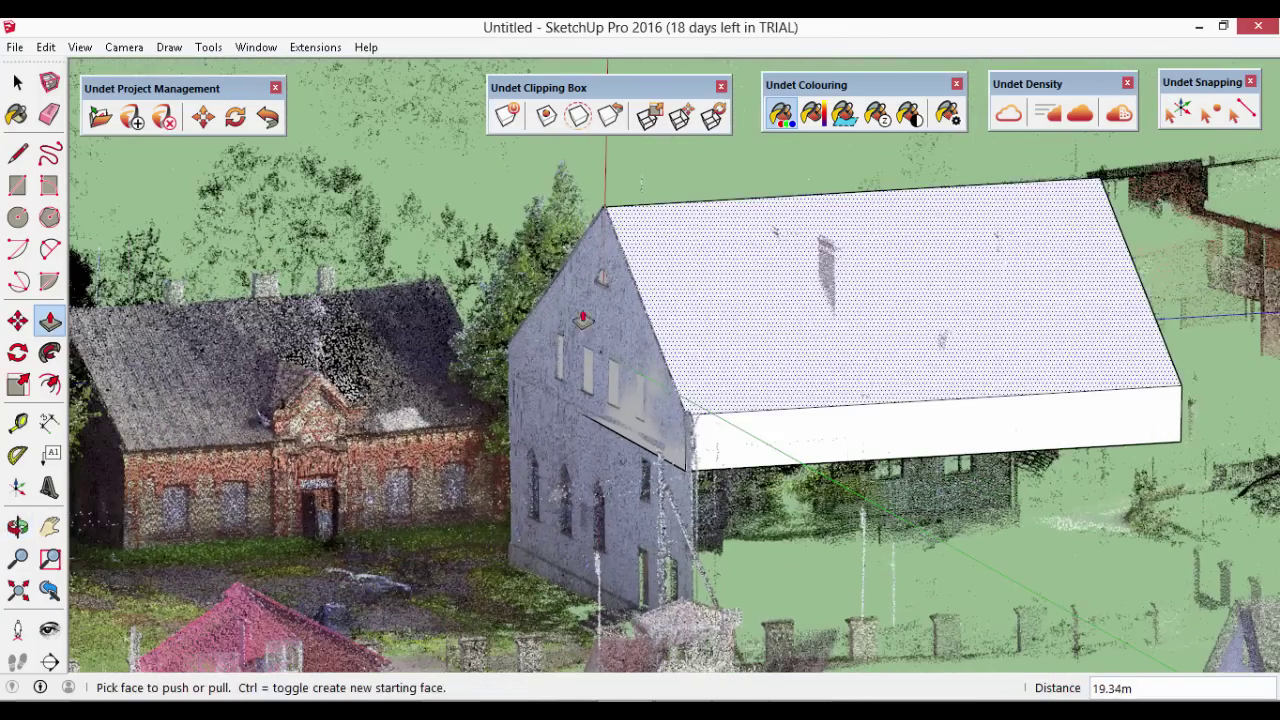
middle_click_drag(510, 390, 777, 479)
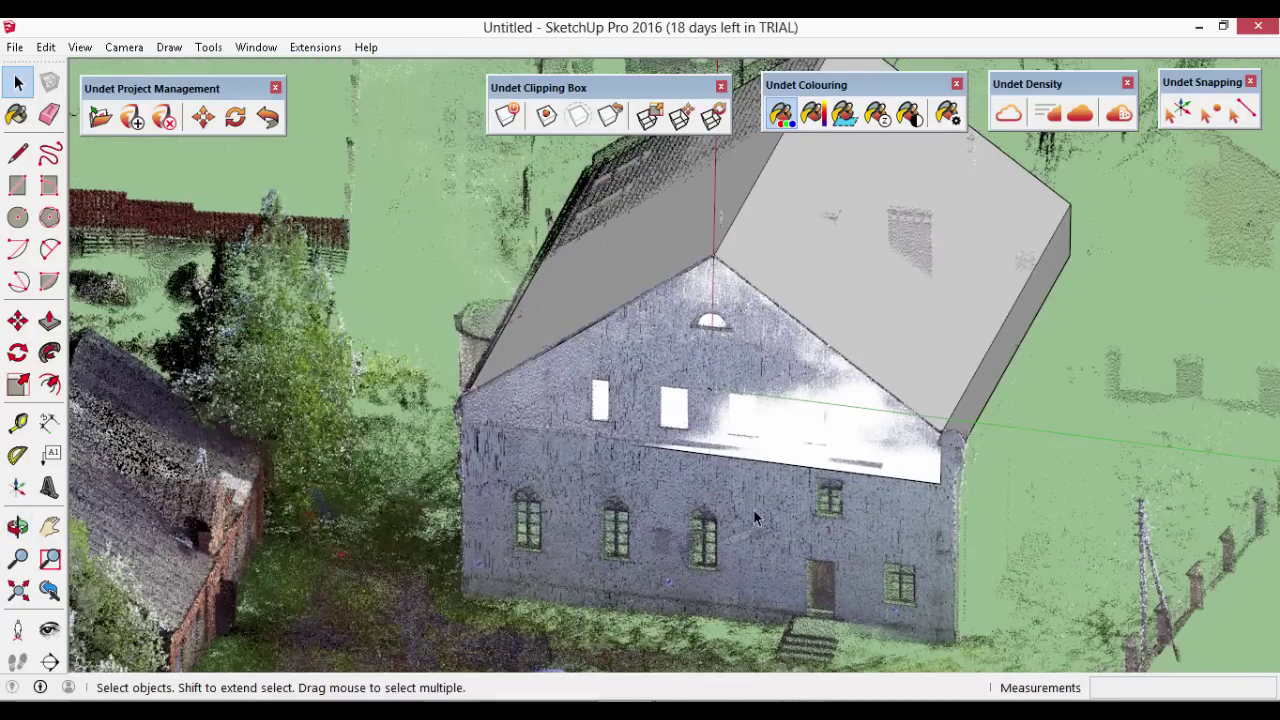
scroll(753, 511, "down", 2)
Clip the point cloud with a new clipping box around the selected house mass
scroll(755, 519, "down", 2)
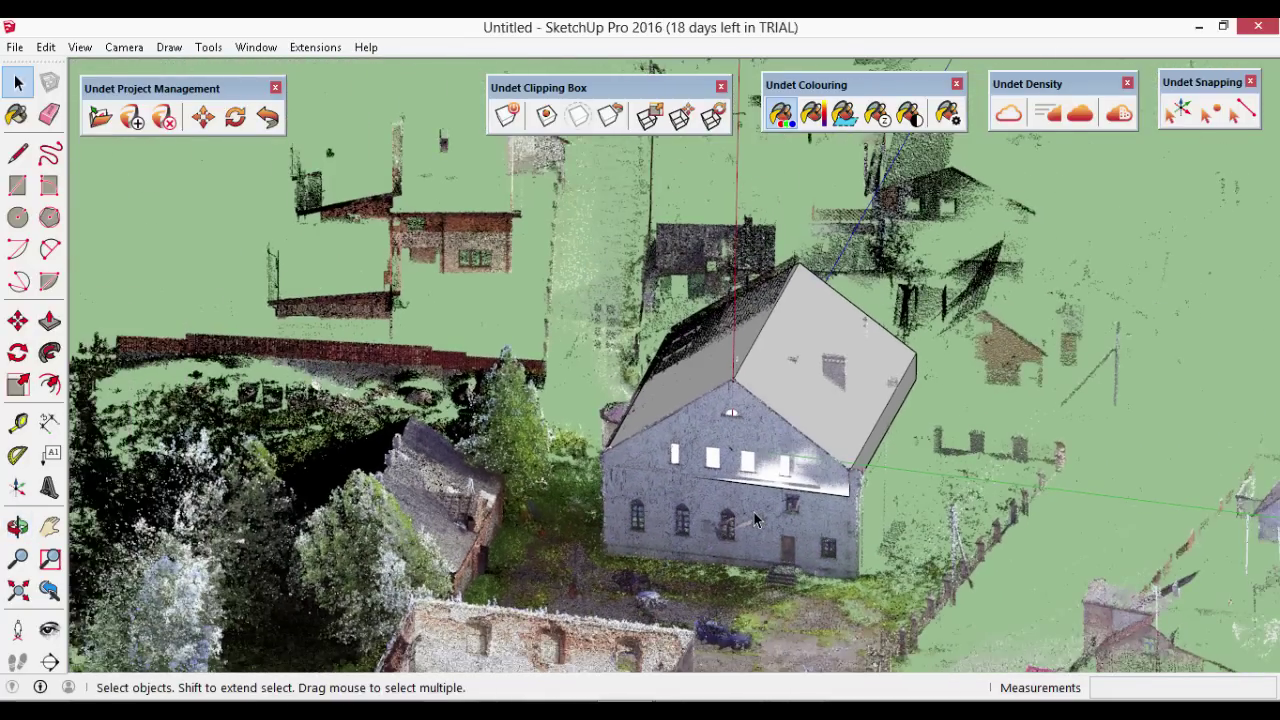
left_click_drag(492, 222, 1070, 594)
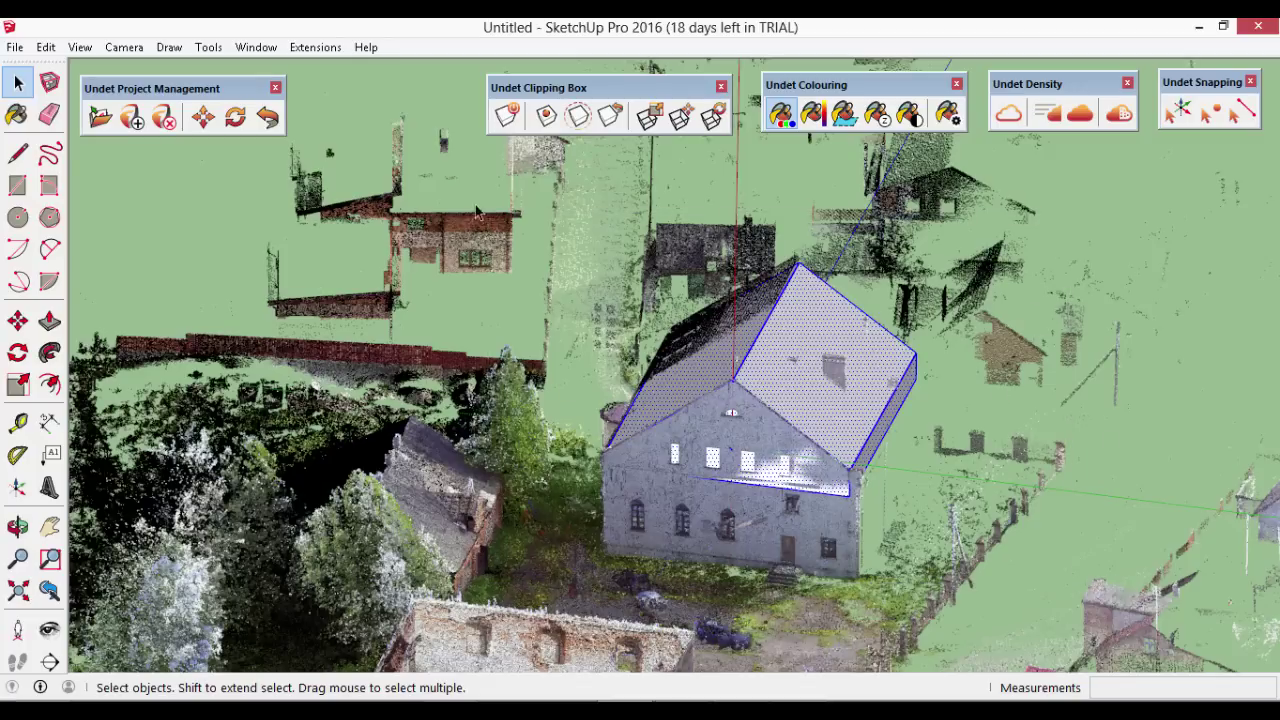
left_click(583, 117)
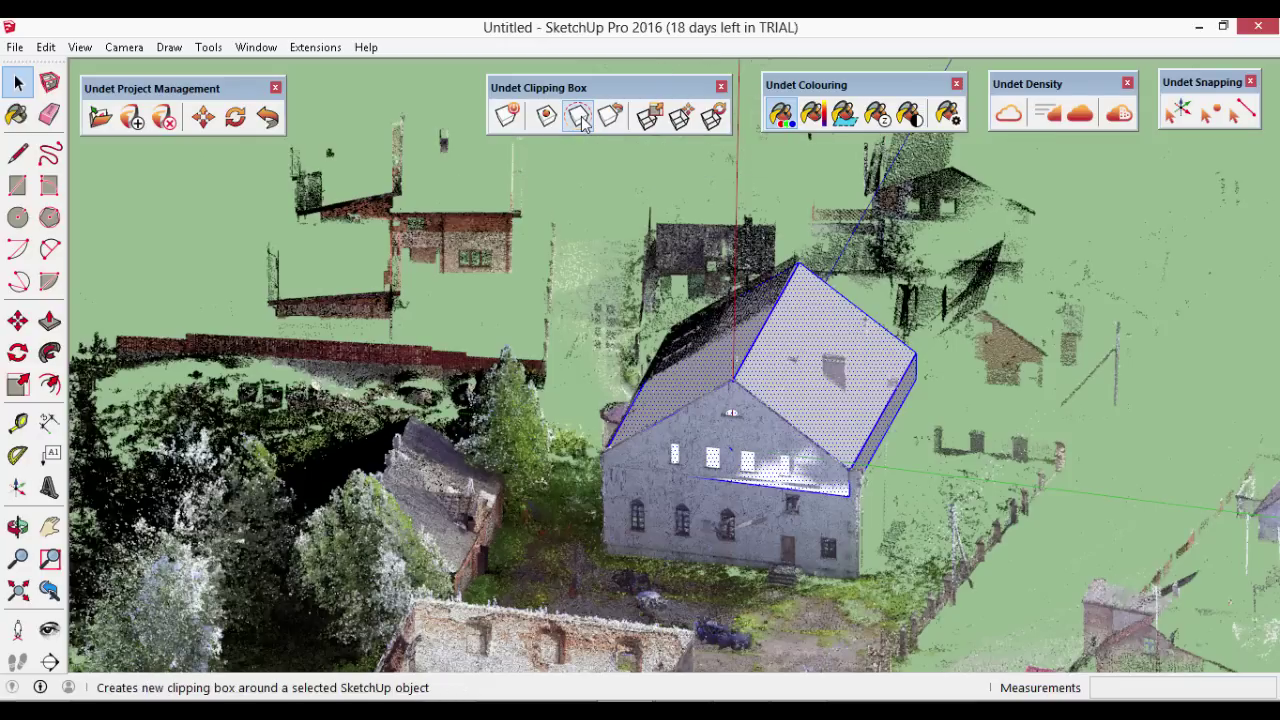
left_click(508, 117)
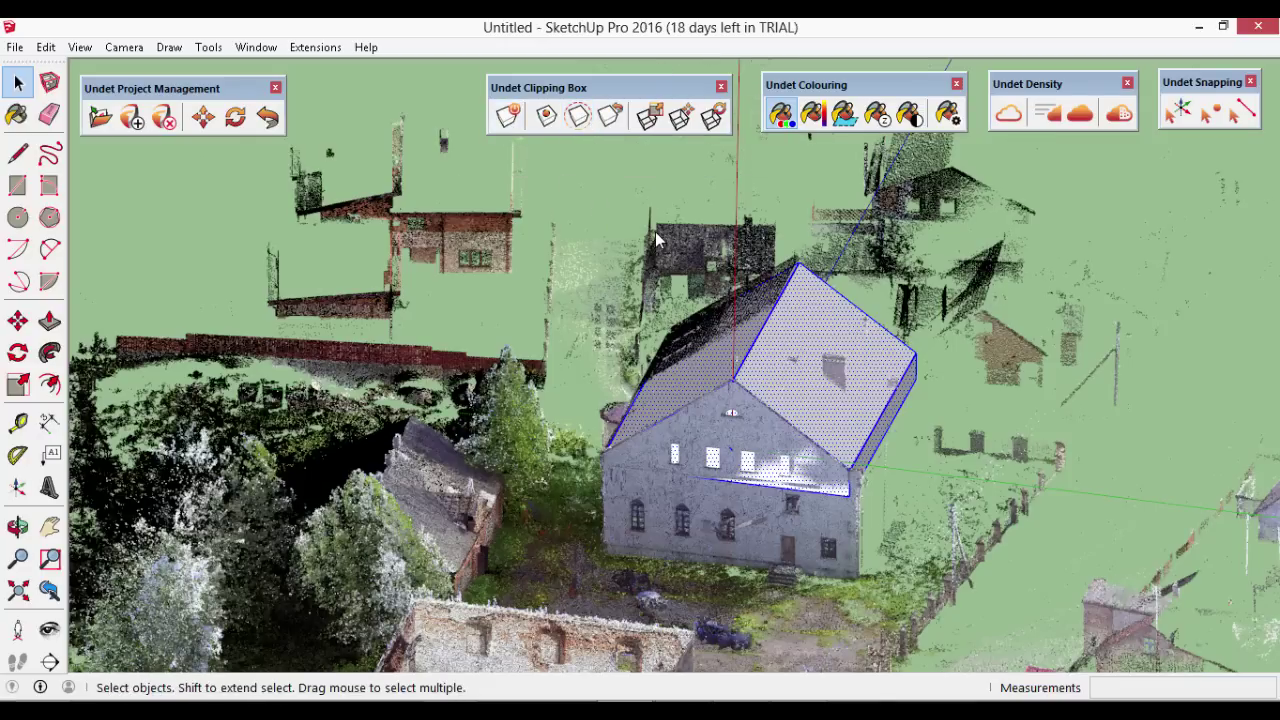
key("o")
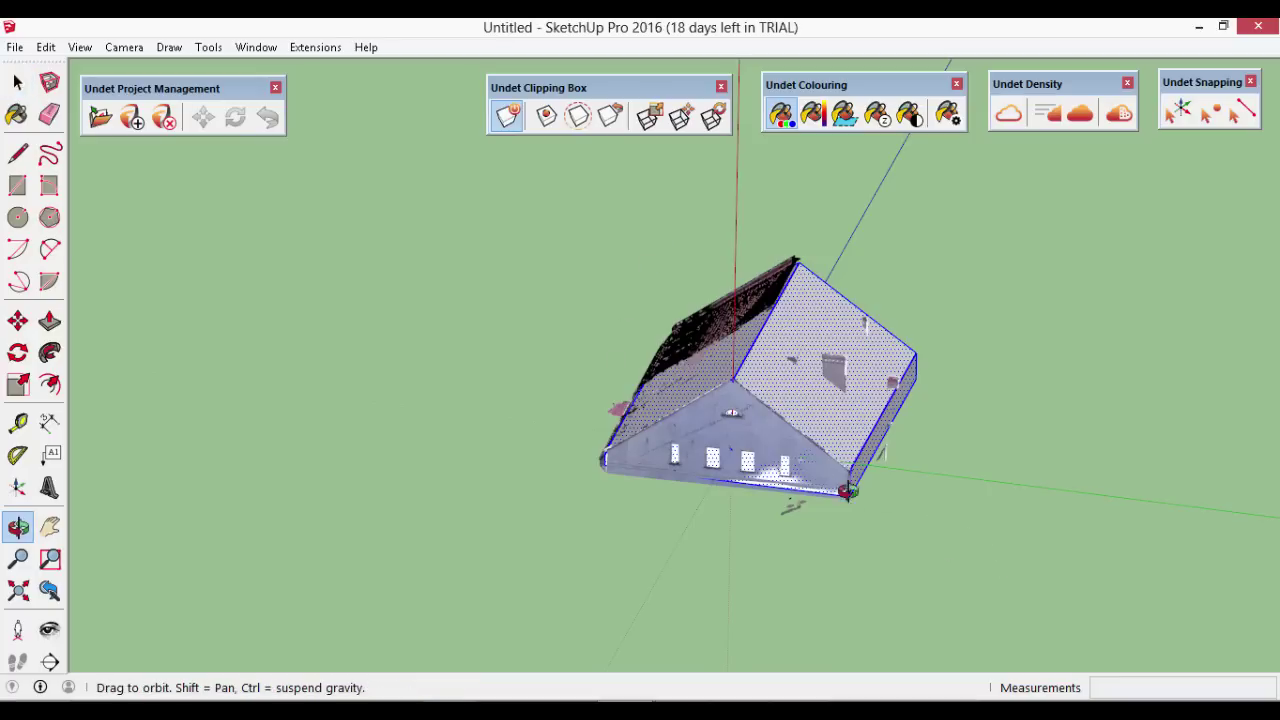
left_click_drag(822, 484, 1081, 540)
key("space")
middle_click_drag(1081, 540, 567, 516)
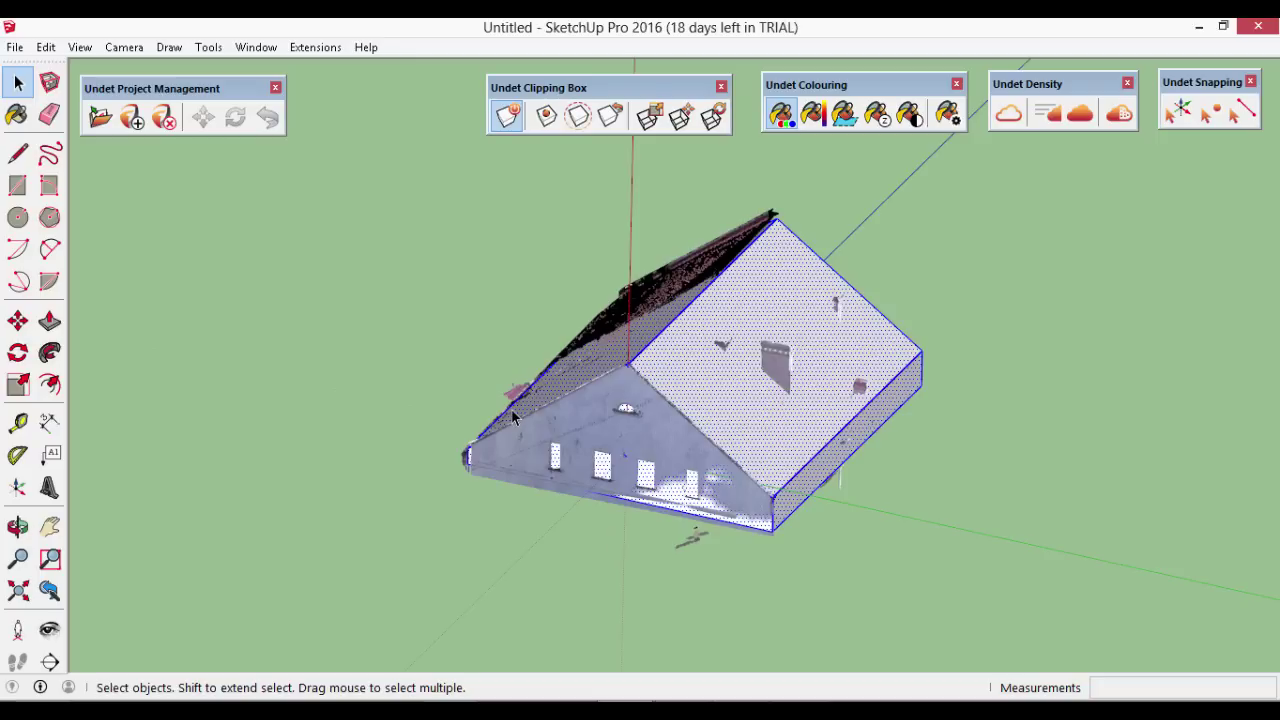
Create a new clipping box from the selected gable wall points
left_click(531, 532)
scroll(568, 496, "up", 2)
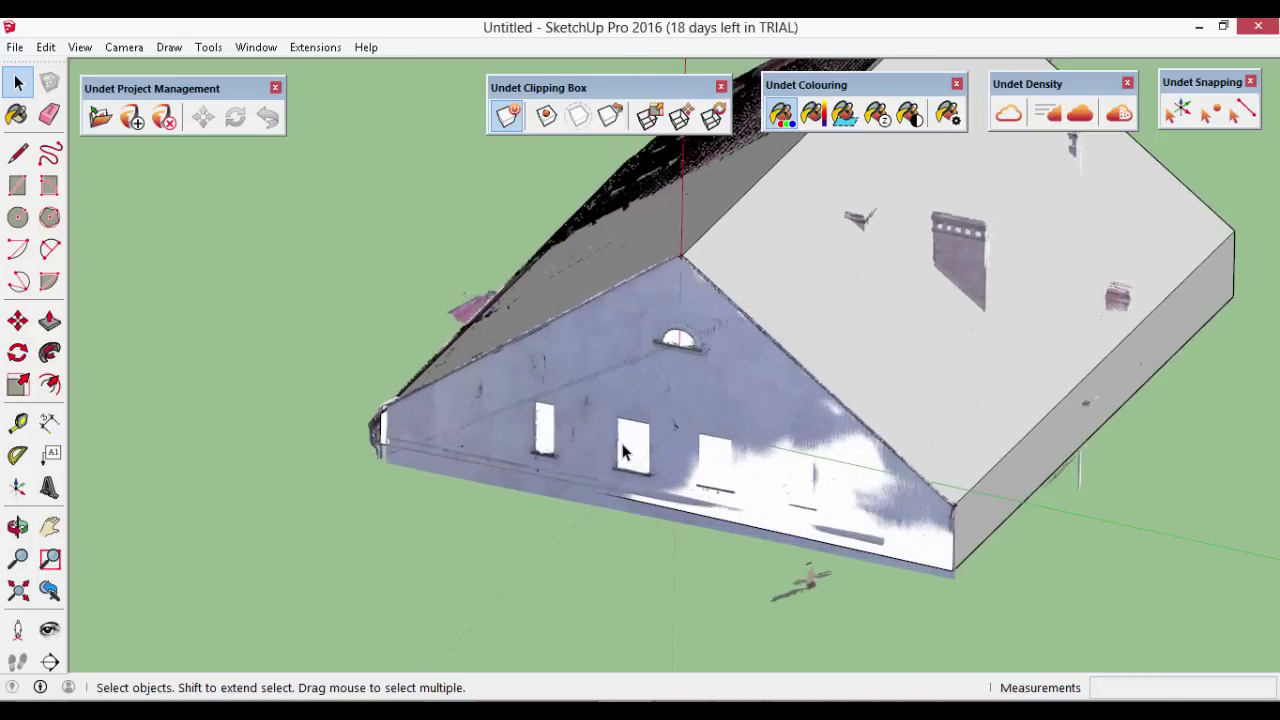
left_click(624, 452)
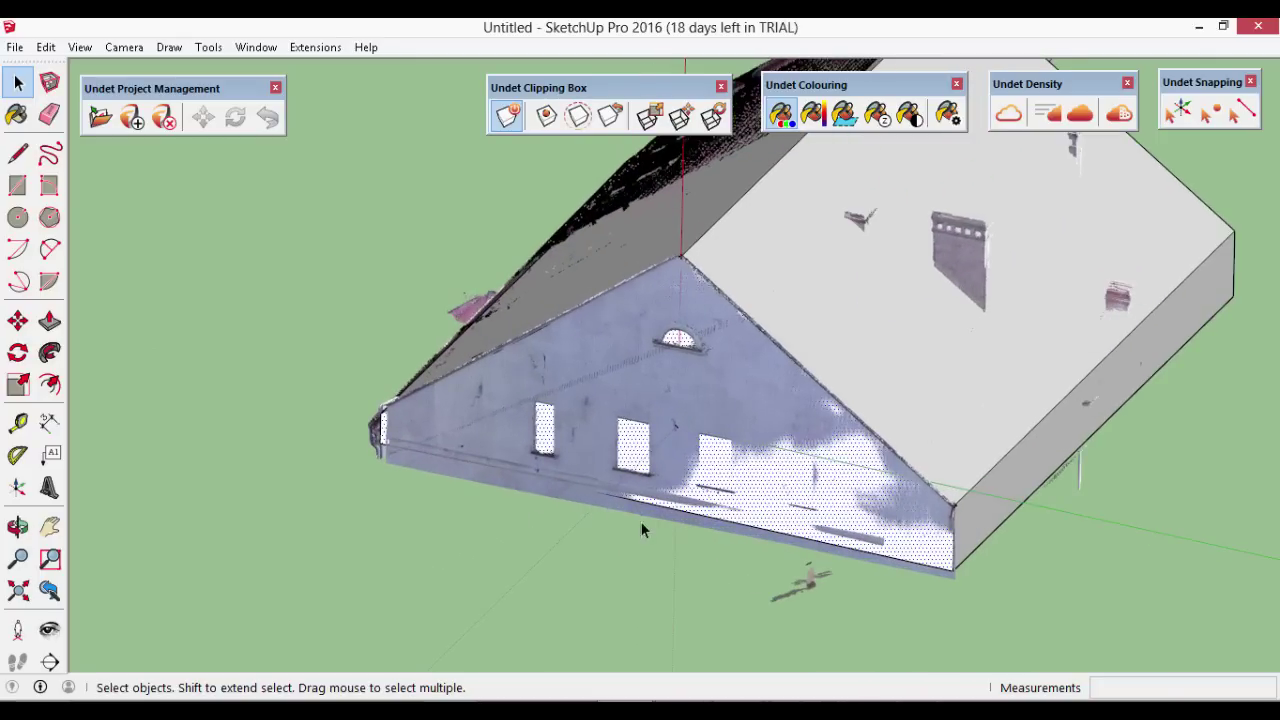
middle_click_drag(643, 530, 561, 237)
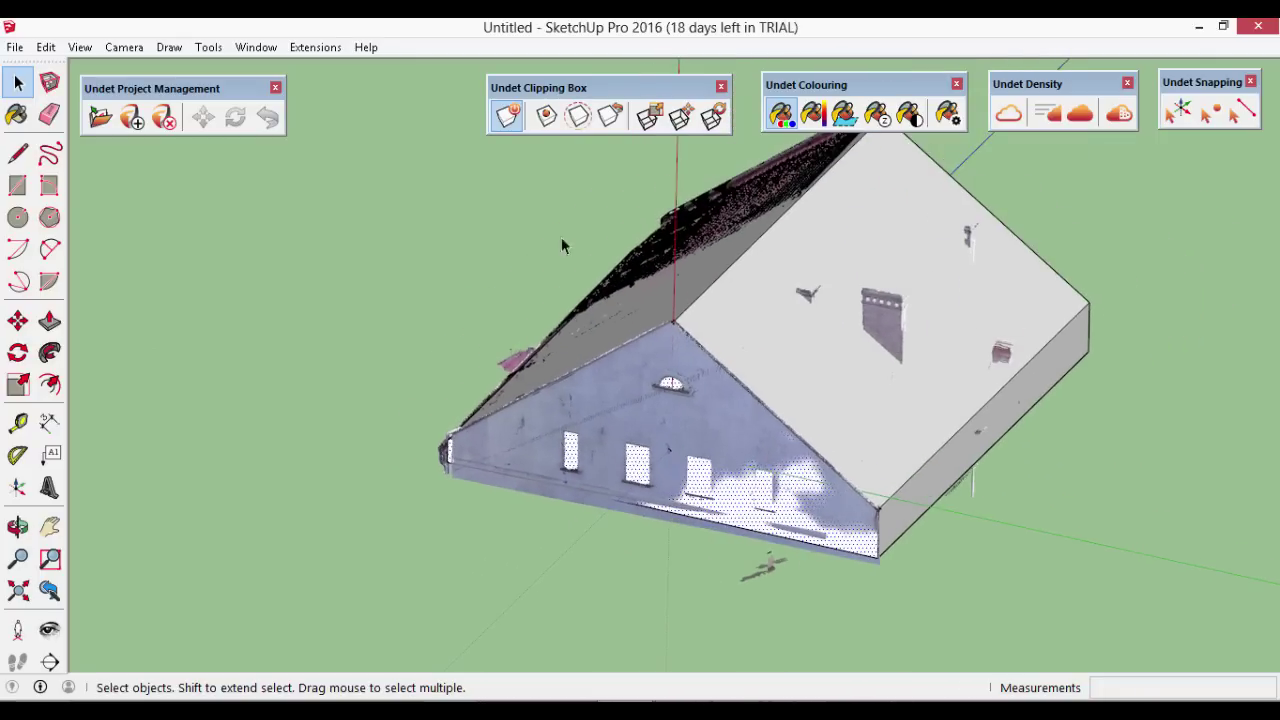
left_click(578, 116)
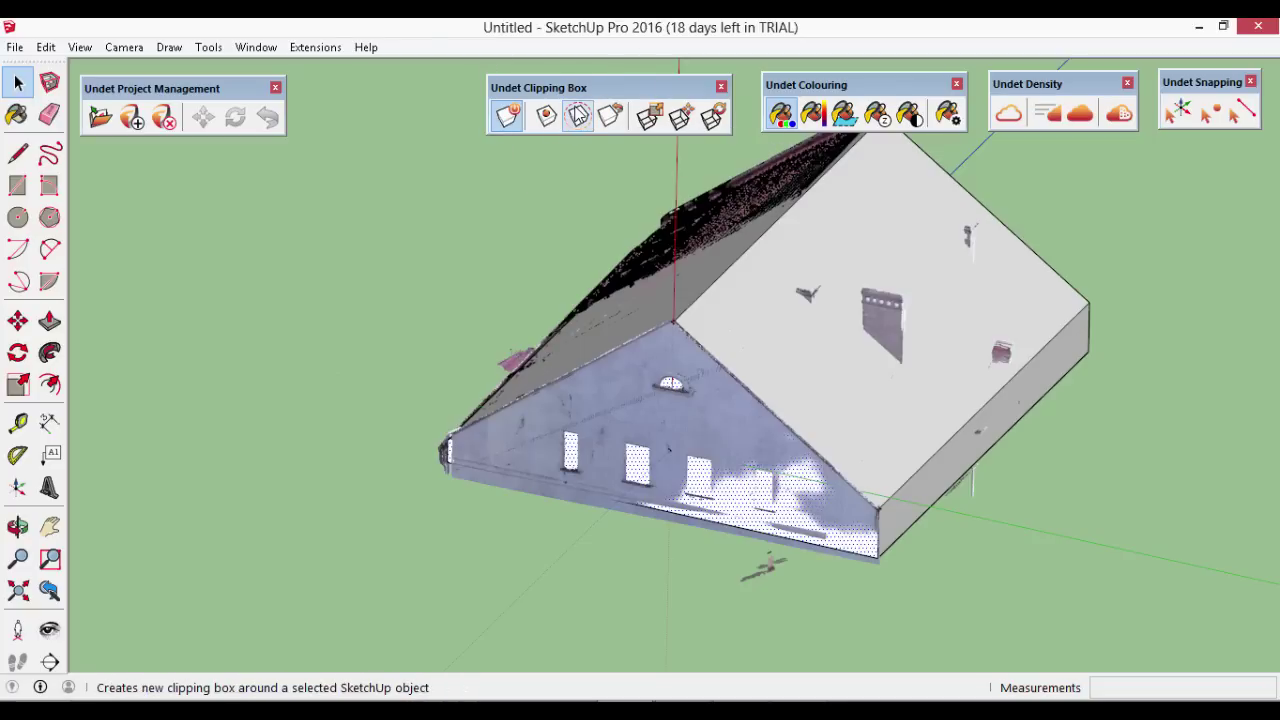
key("o")
left_click_drag(408, 283, 555, 443)
Apply Colours by Plane so the clipped gable-wall points render solid red
key("space")
scroll(570, 460, "down", 2)
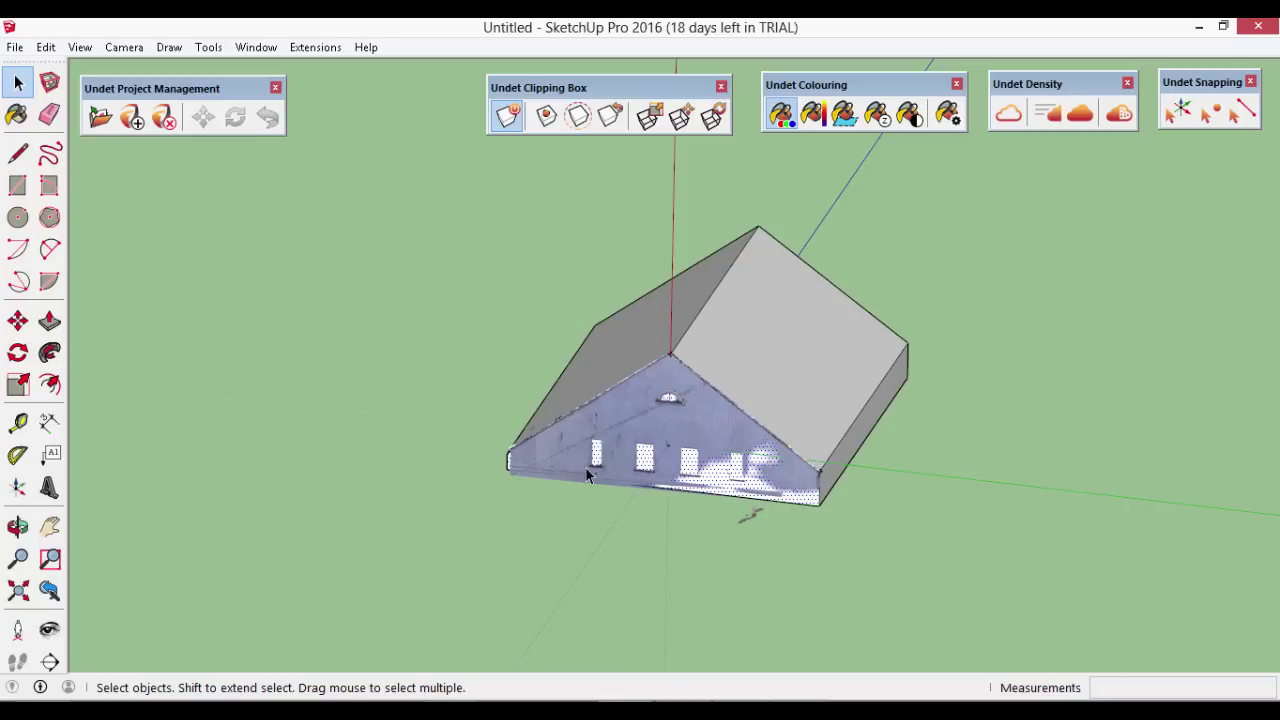
left_click(843, 115)
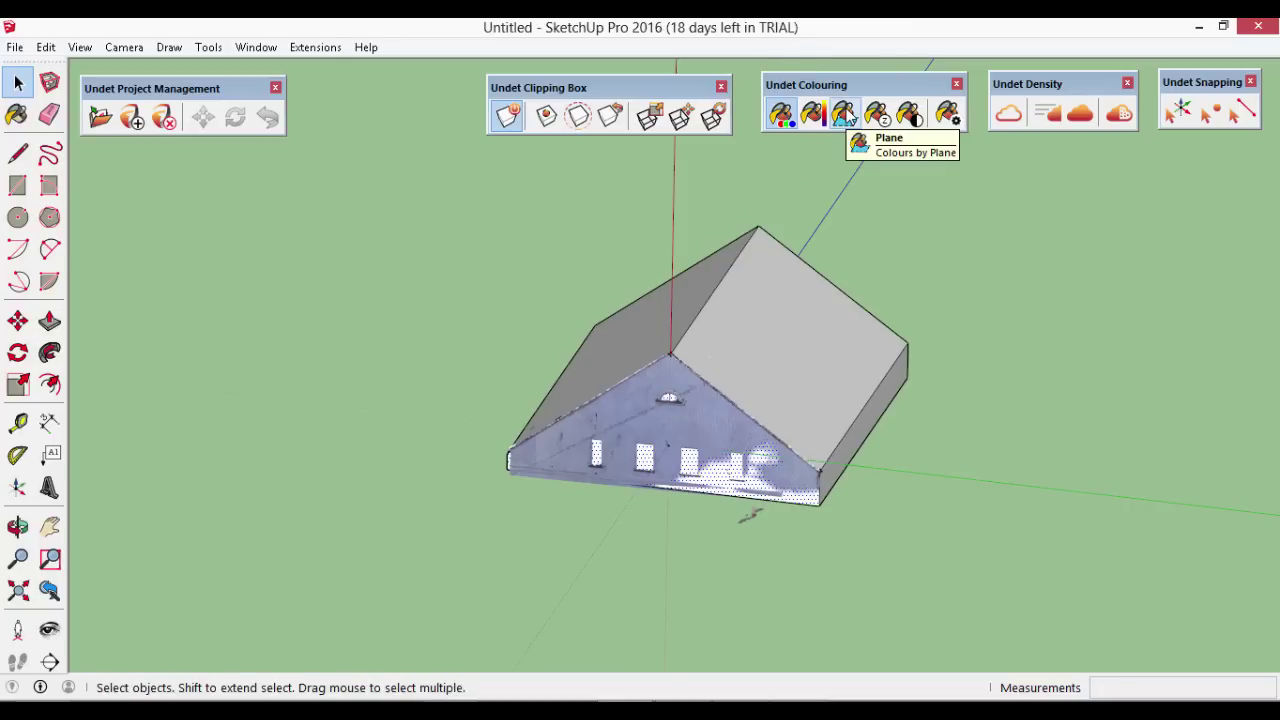
left_click(846, 117)
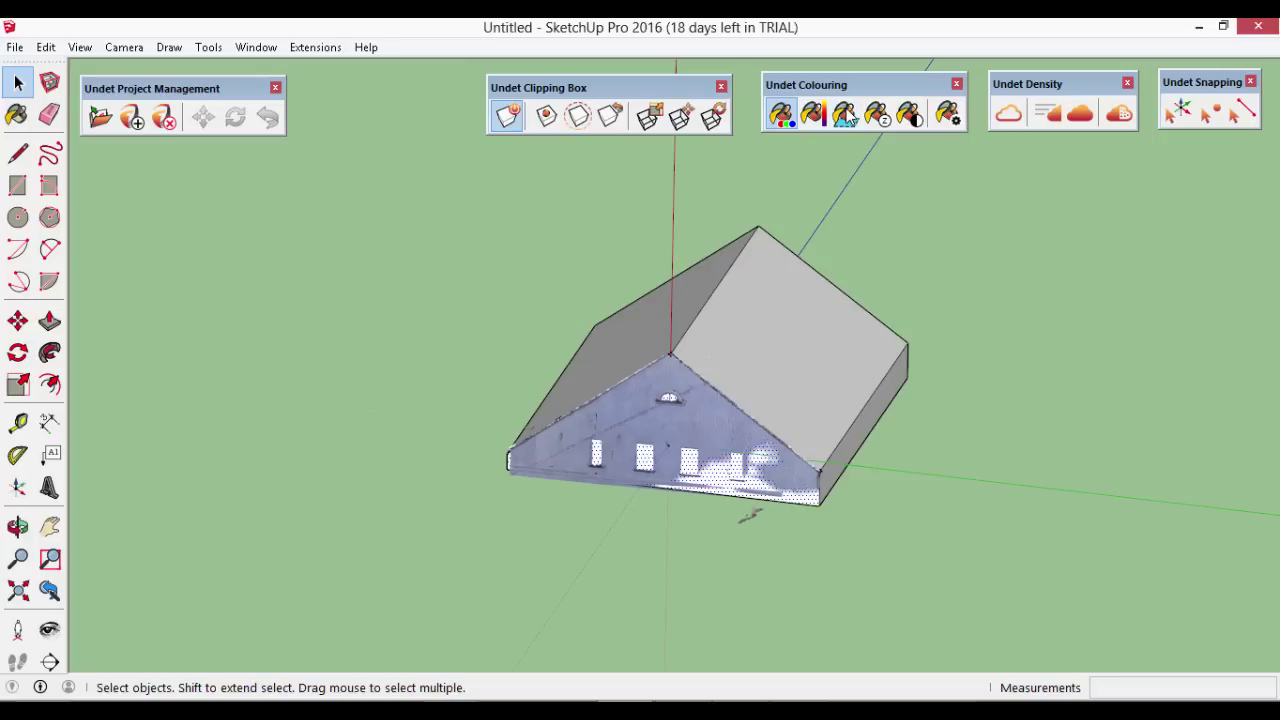
left_click(846, 117)
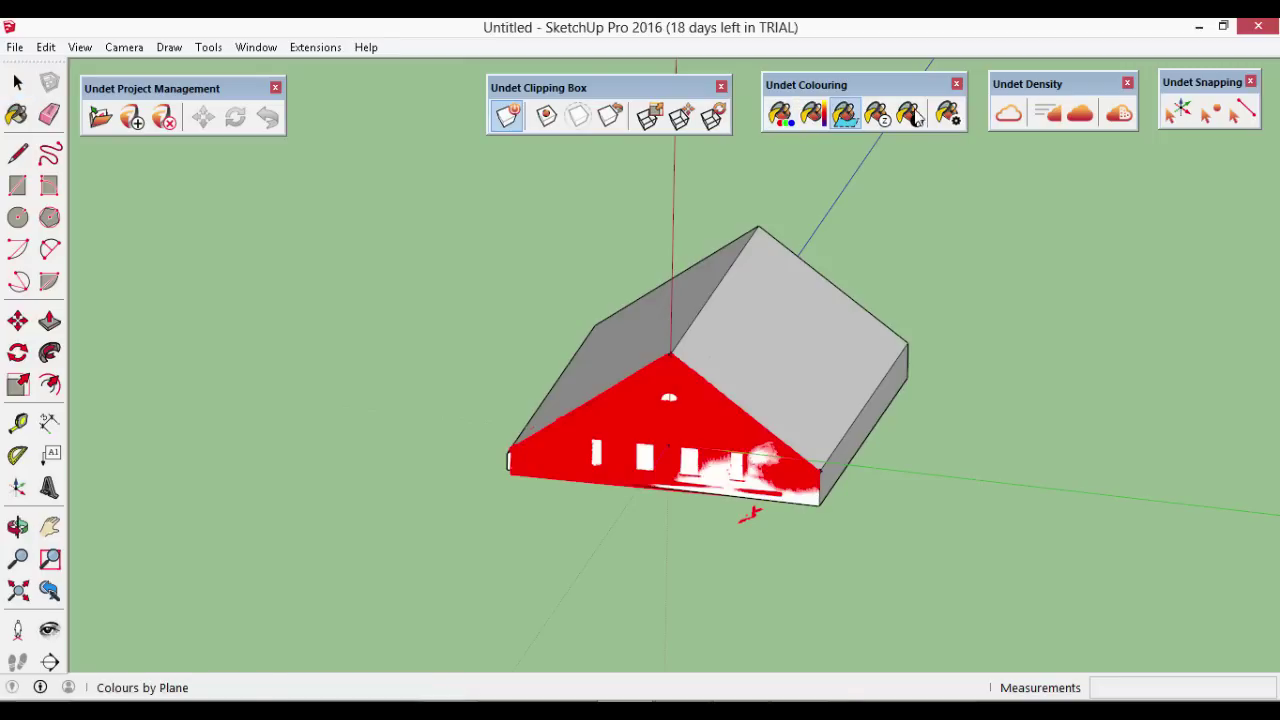
In Colouring Settings, pick the gable face as the depth-colouring reference plane
left_click(947, 115)
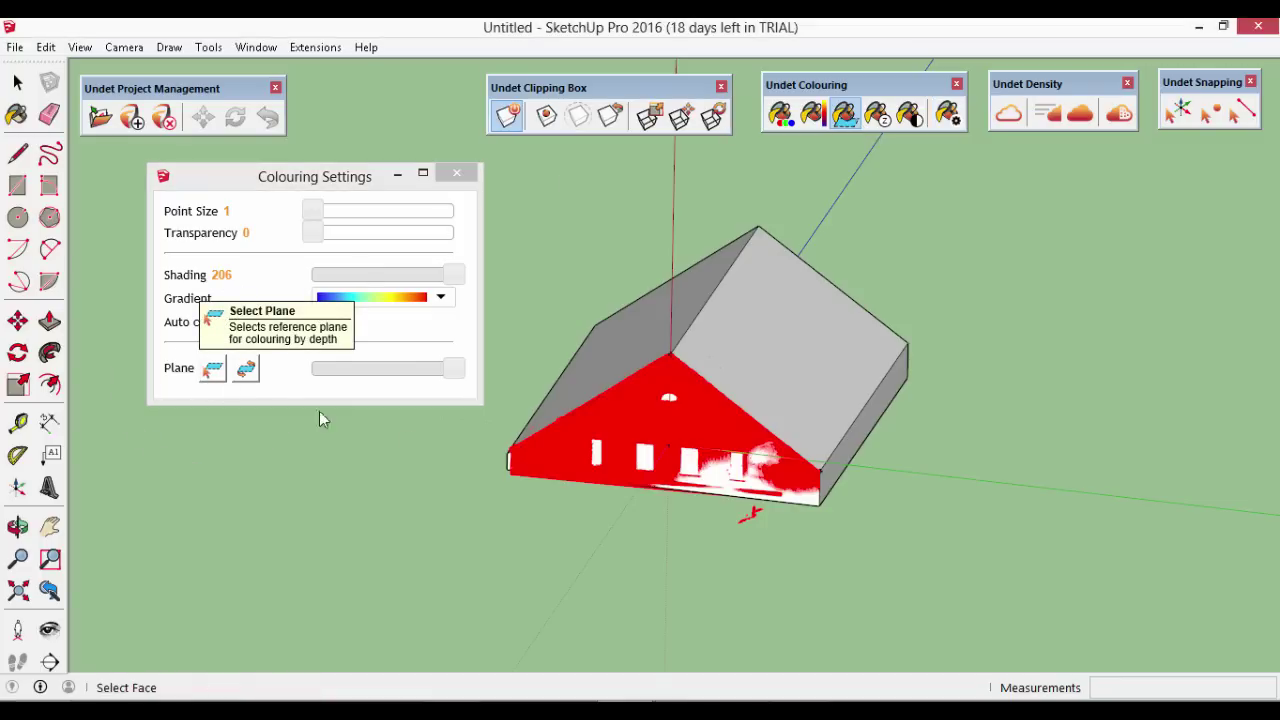
scroll(610, 460, "up", 5)
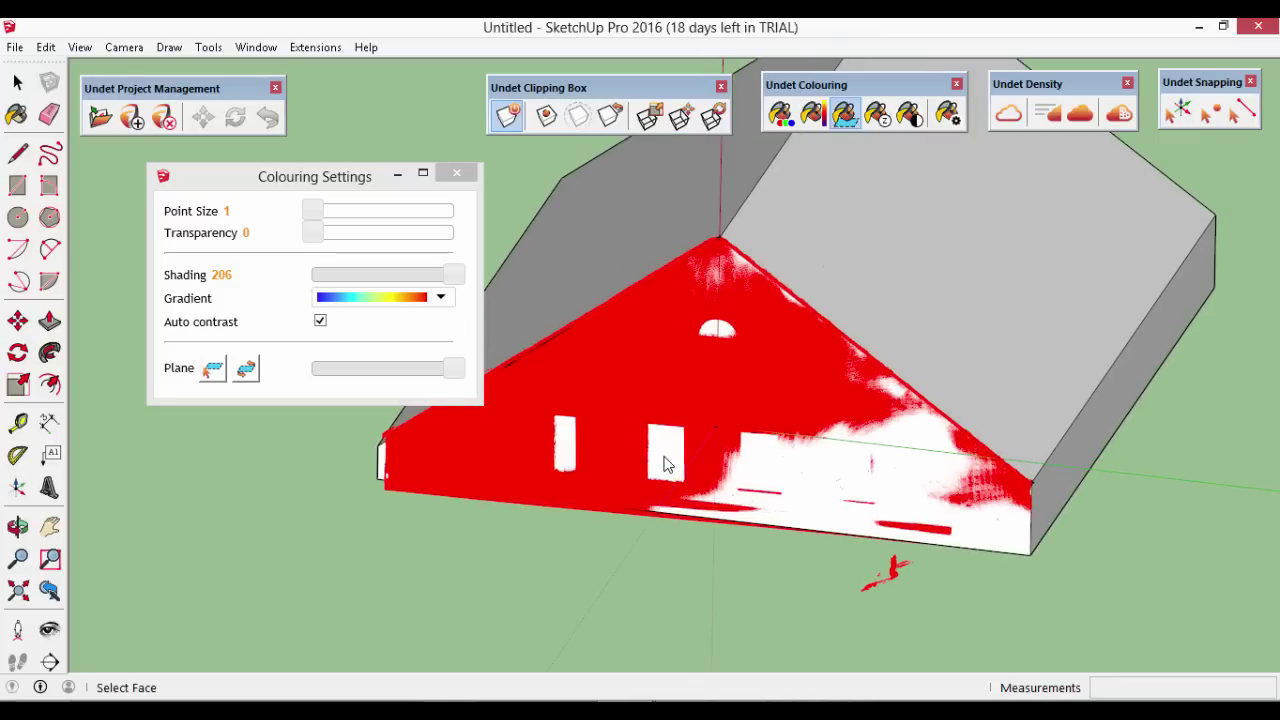
left_click(667, 463)
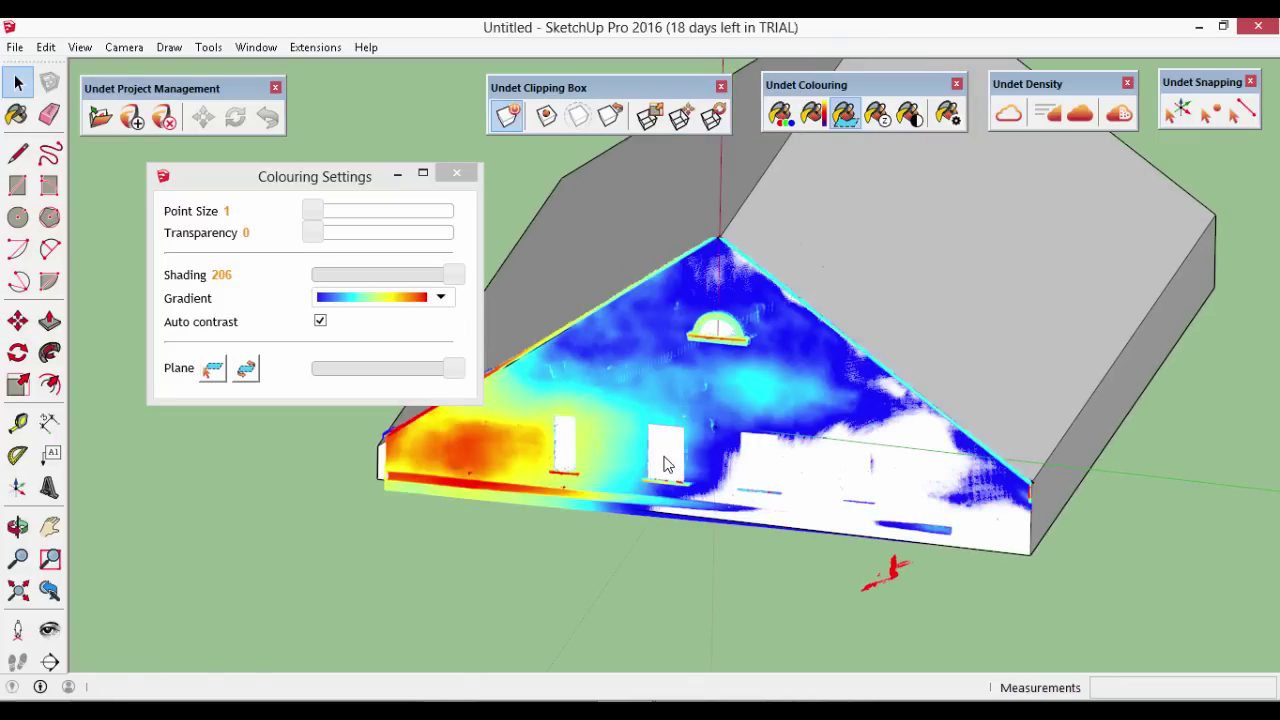
mouse_move(765, 472)
middle_mouse_down()
mouse_move(651, 400)
mouse_move(586, 323)
mouse_move(698, 232)
mouse_move(1020, 466)
mouse_move(873, 532)
mouse_move(865, 548)
middle_mouse_up()
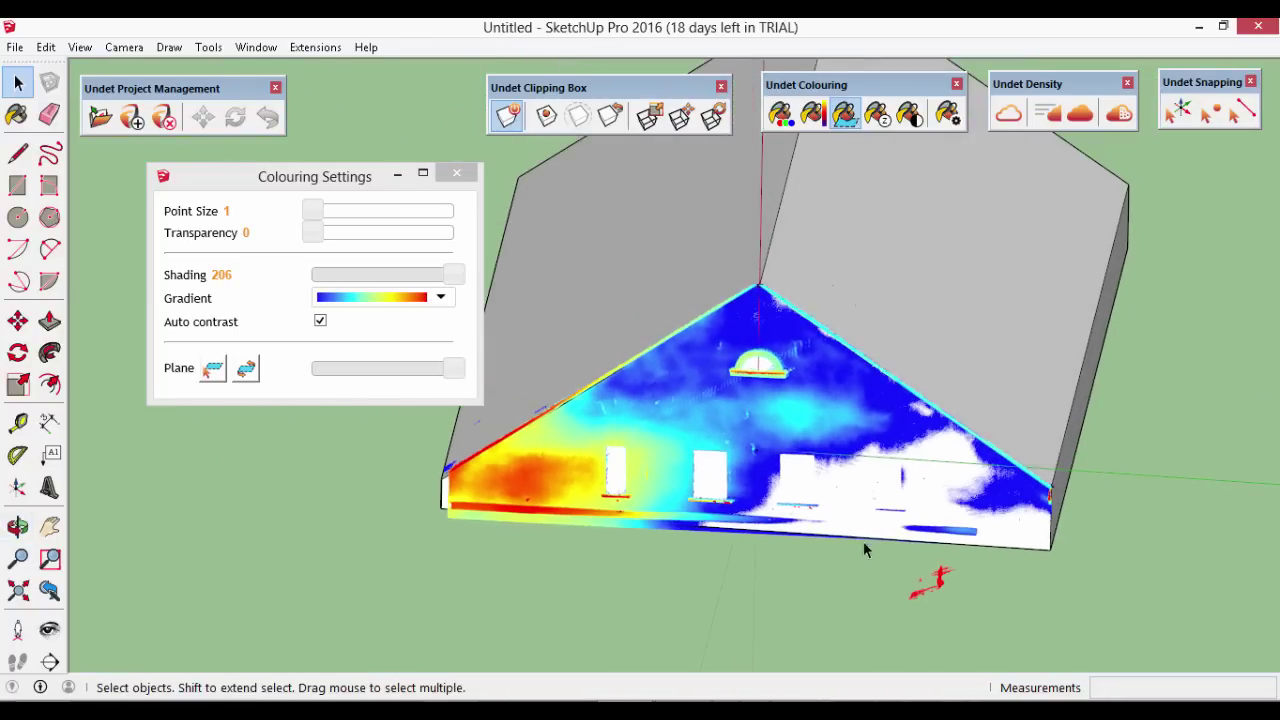
Flip the reference plane twice to get the blue-to-red depth gradient on the wall
left_click(248, 370)
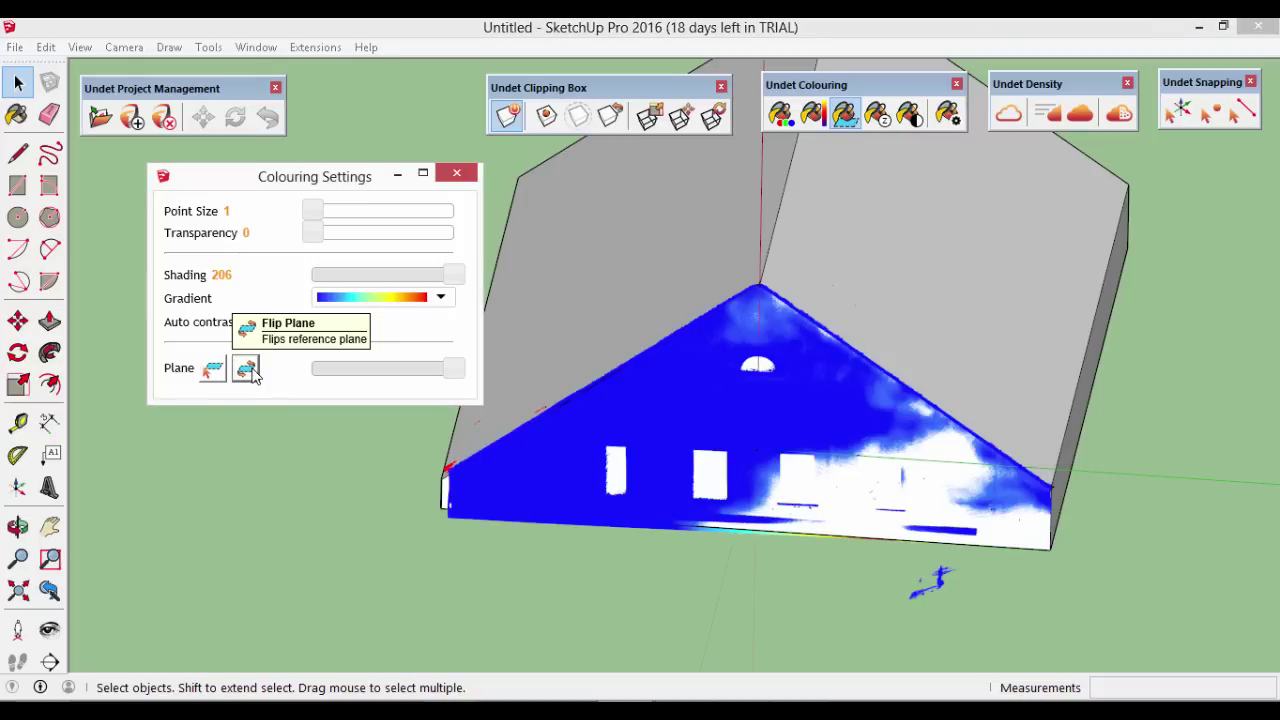
middle_click_drag(840, 355, 785, 405)
left_click(248, 370)
left_click(248, 370)
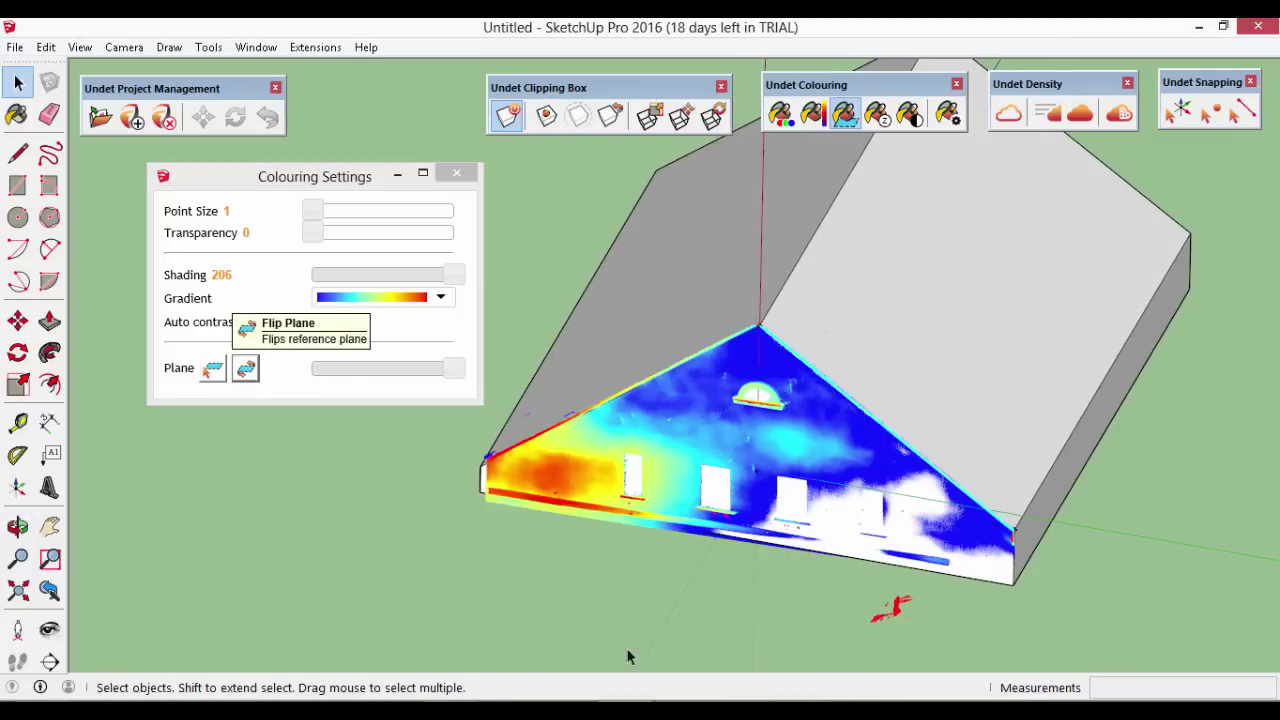
mouse_move(640, 430)
middle_mouse_down()
mouse_move(720, 430)
mouse_move(665, 434)
middle_mouse_up()
scroll(683, 455, "up", 5)
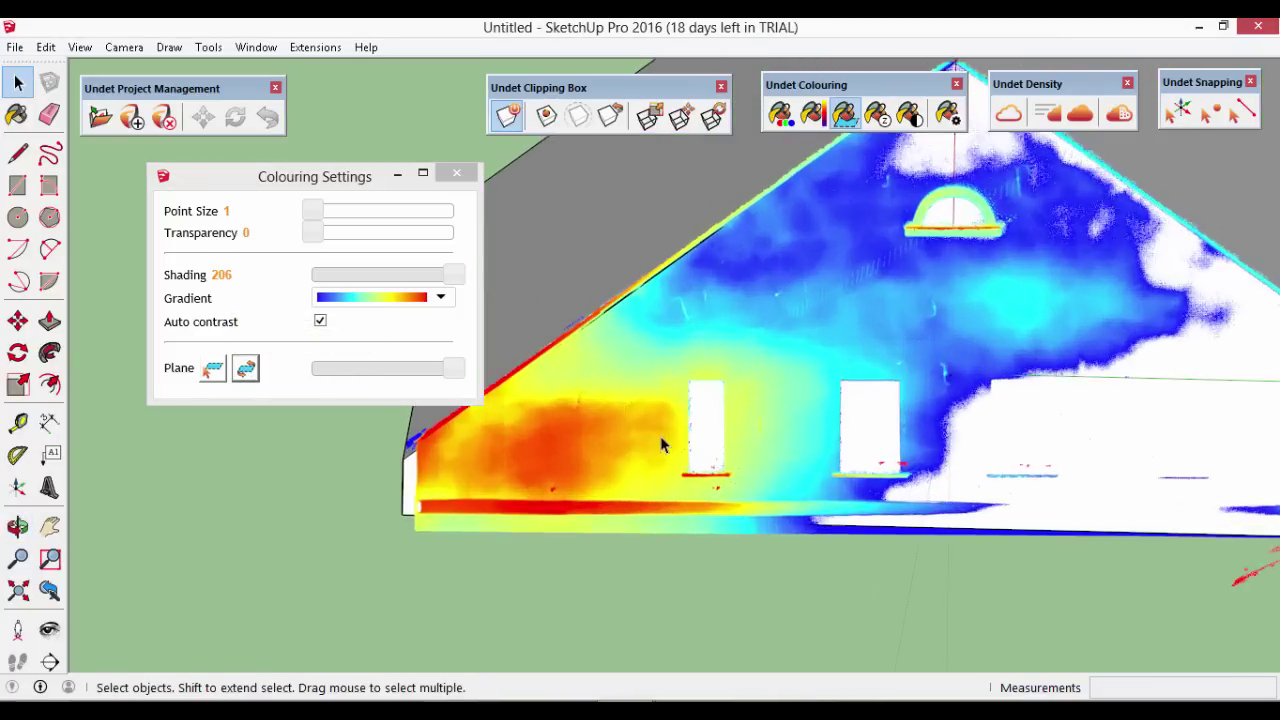
Trace rectangles over the two scanned windows on the gable face
left_click(17, 185)
scroll(725, 345, "up", 3)
left_click(718, 341)
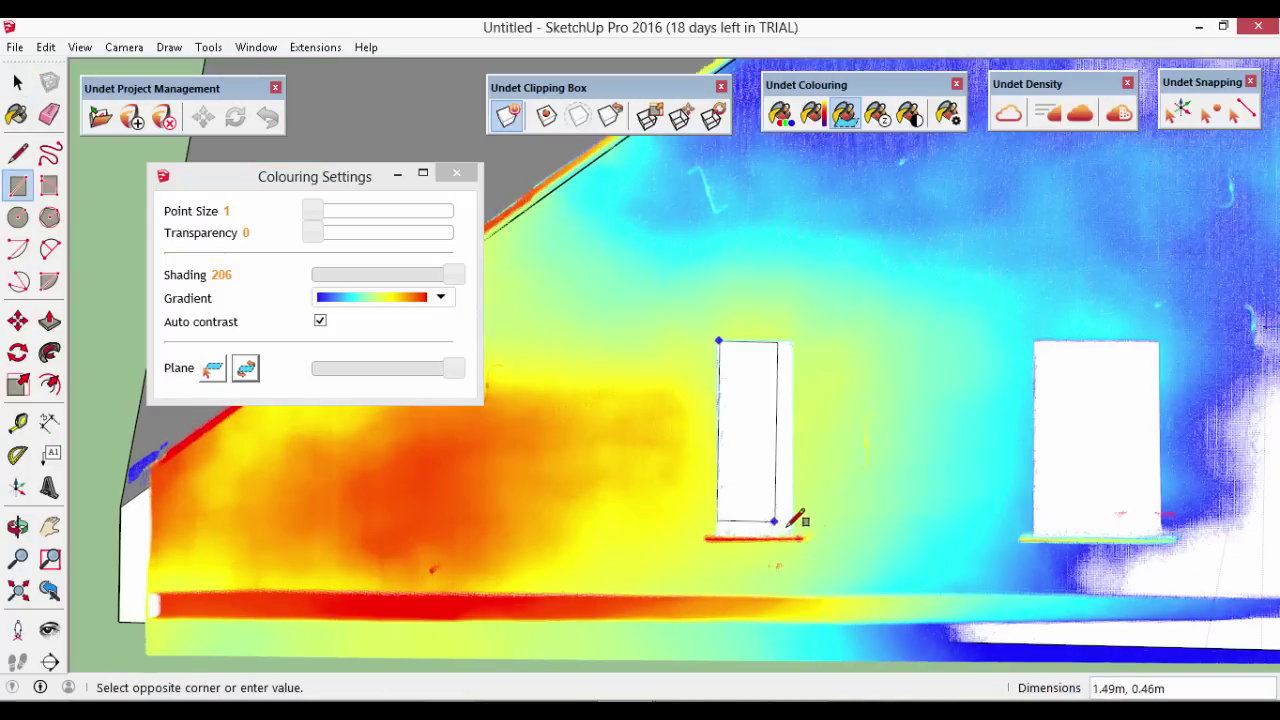
left_click(791, 538)
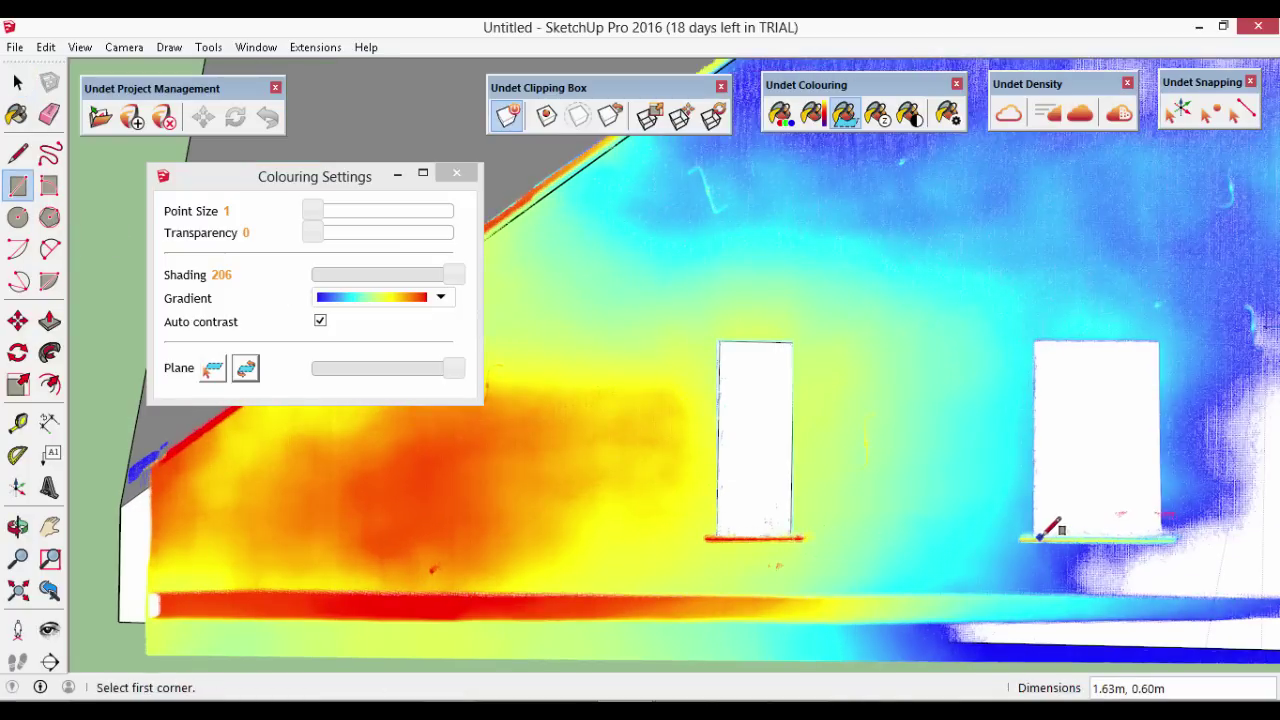
left_click(1034, 535)
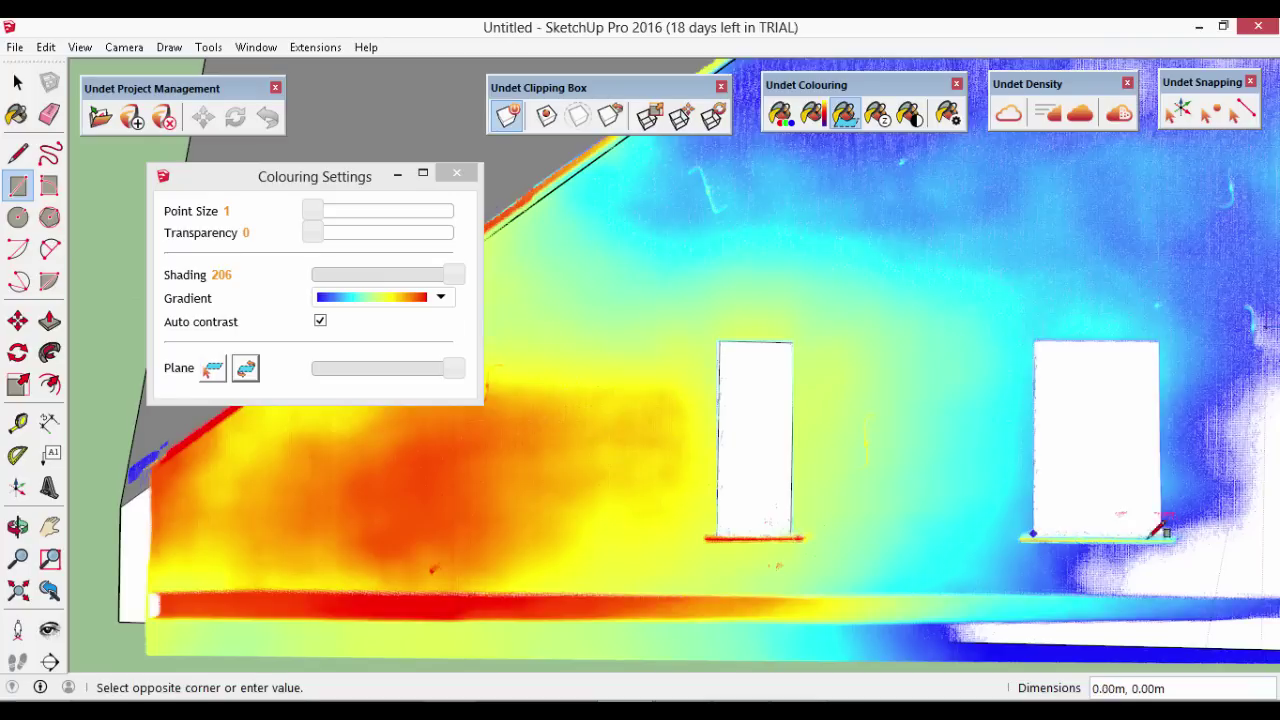
left_click(1157, 343)
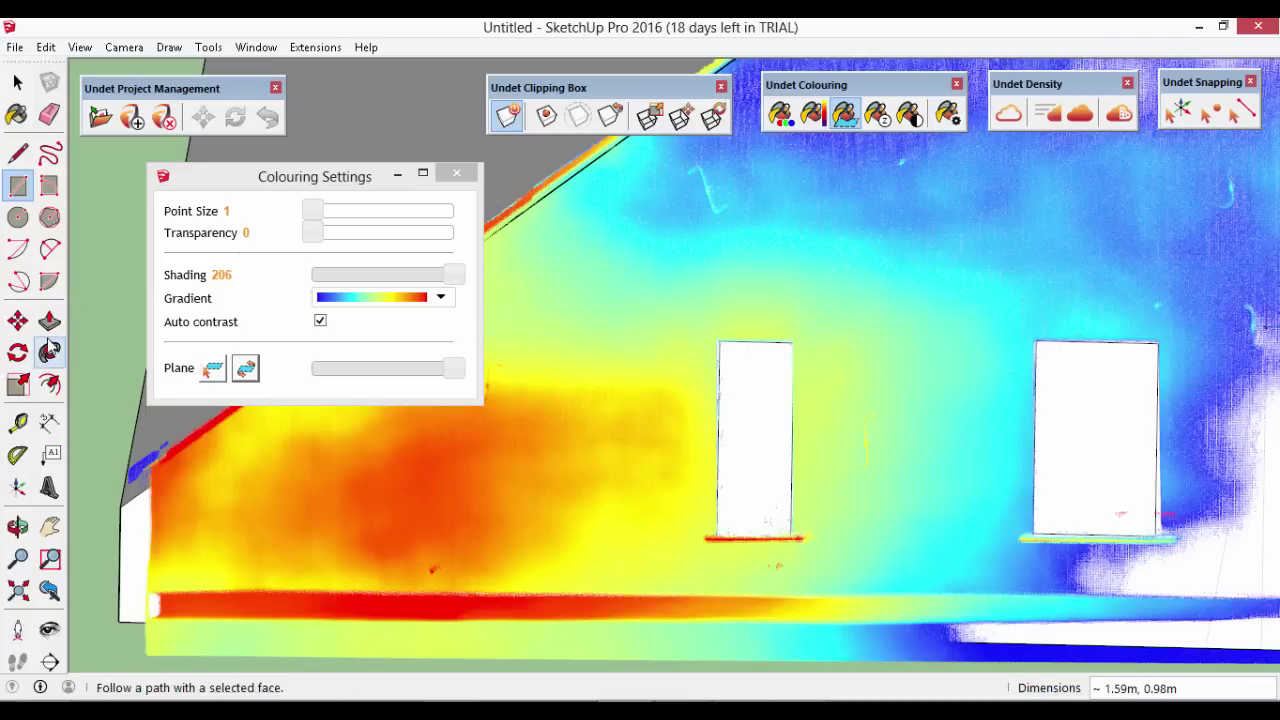
Push the left window face in 0.18m and the right window 0.34m
middle_click_drag(694, 370, 806, 455)
key("p")
left_click(806, 450)
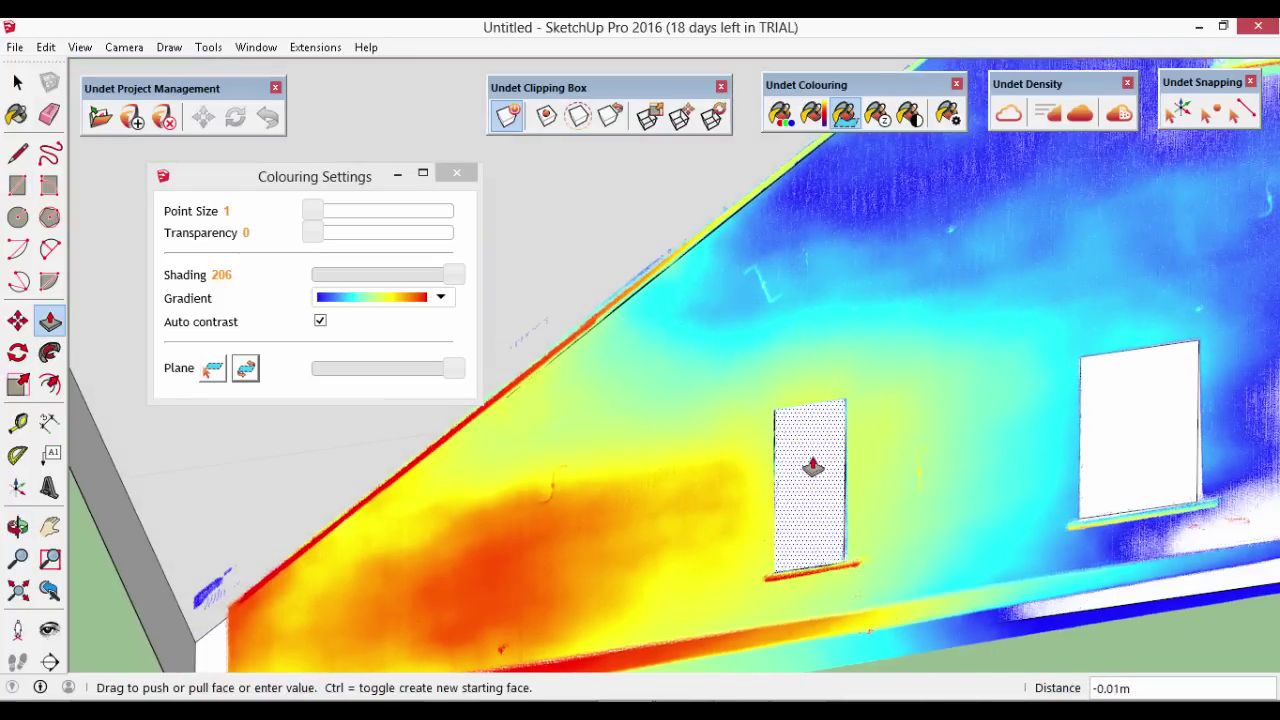
left_click(806, 455)
left_click(1147, 438)
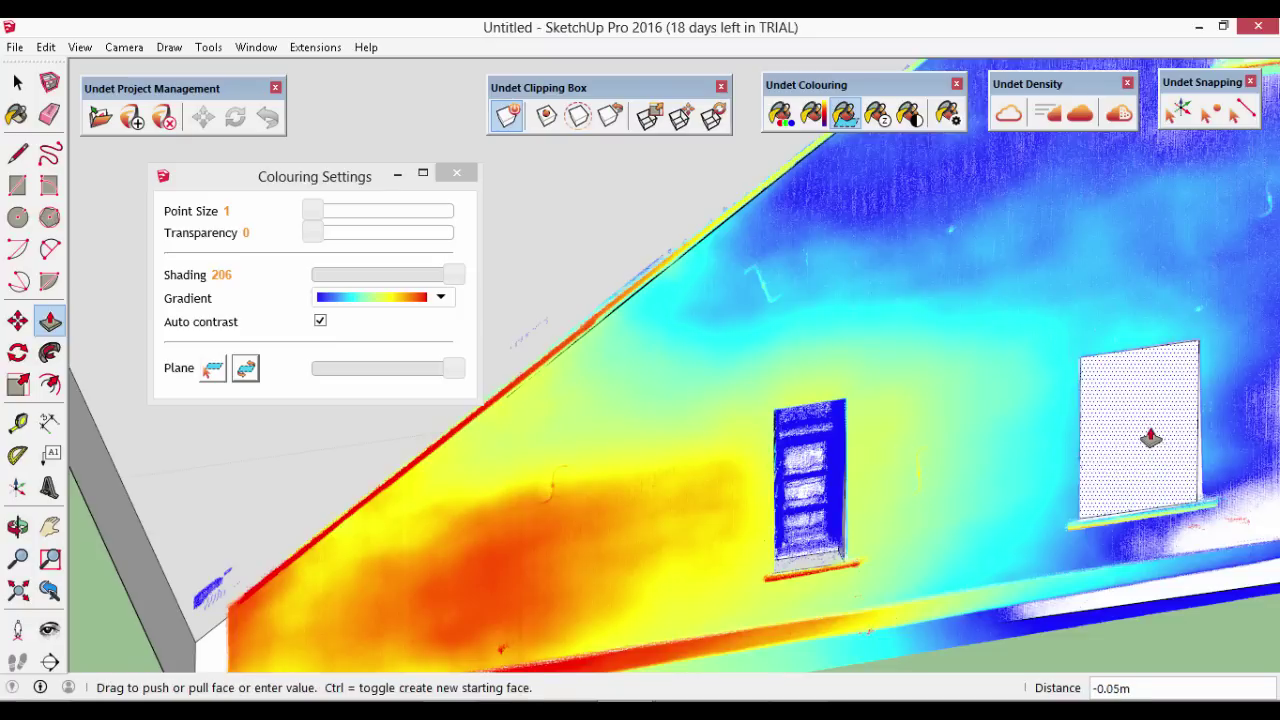
left_click(1141, 425)
mouse_move(1141, 425)
middle_mouse_down()
mouse_move(634, 320)
mouse_move(696, 360)
mouse_move(517, 189)
mouse_move(666, 271)
mouse_move(693, 249)
middle_mouse_up()
scroll(671, 429, "down", 6)
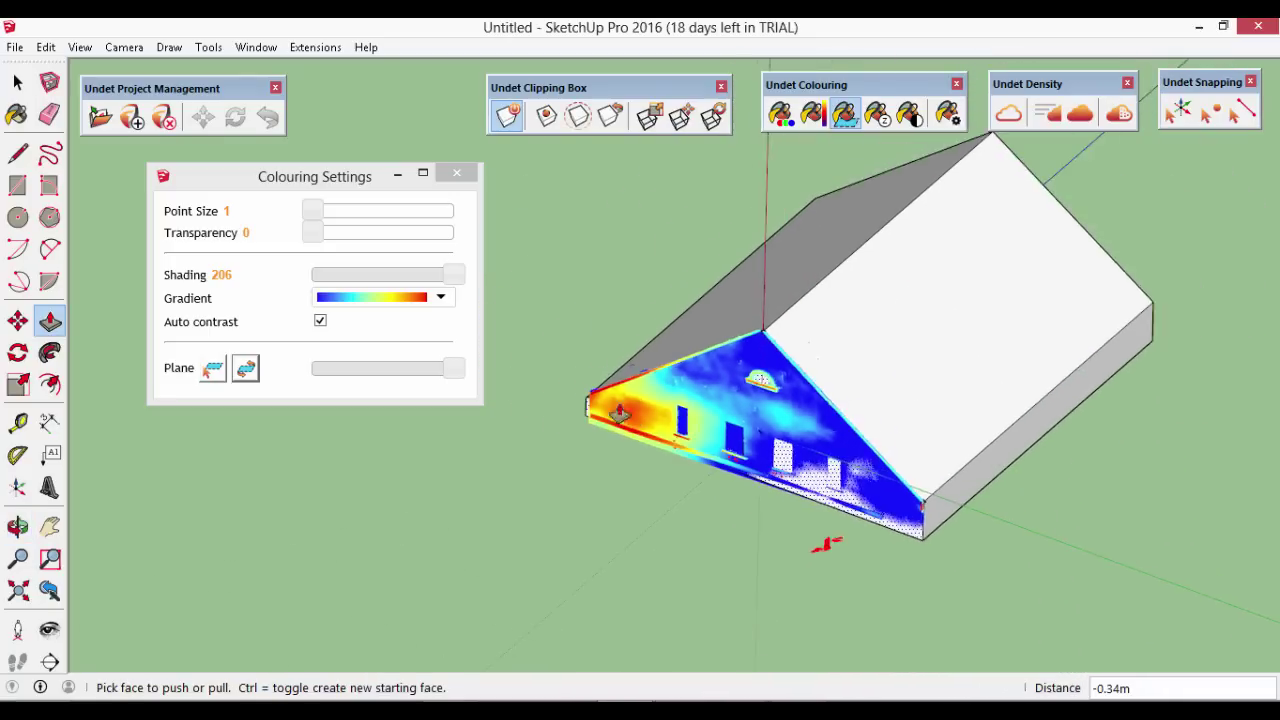
left_click(457, 173)
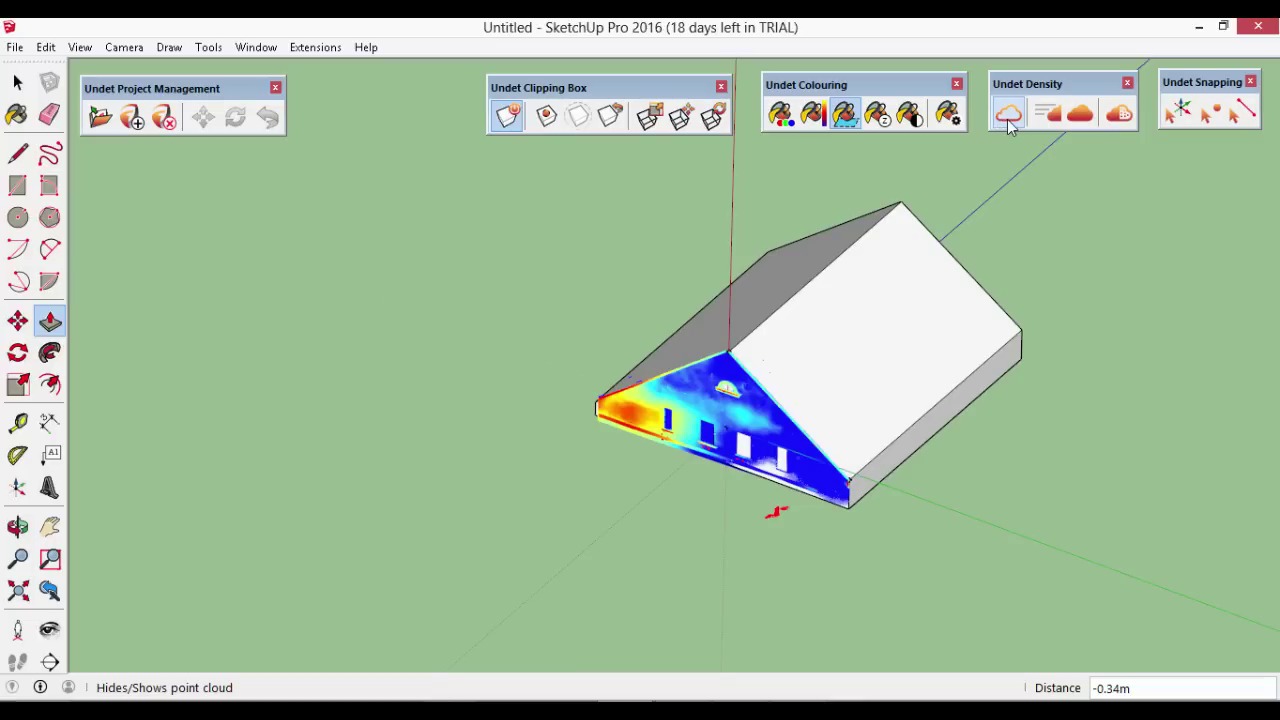
left_click(1007, 119)
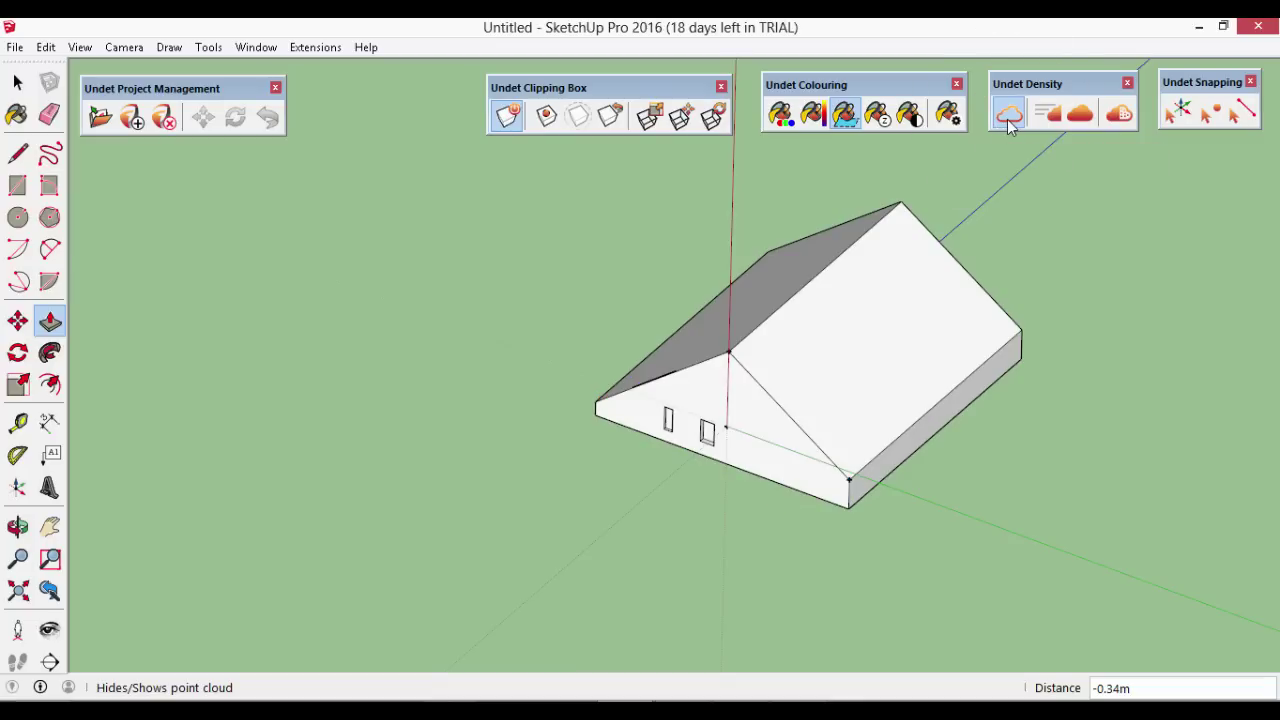
scroll(690, 440, "up", 3)
middle_click_drag(686, 443, 1024, 228)
left_click(1010, 115)
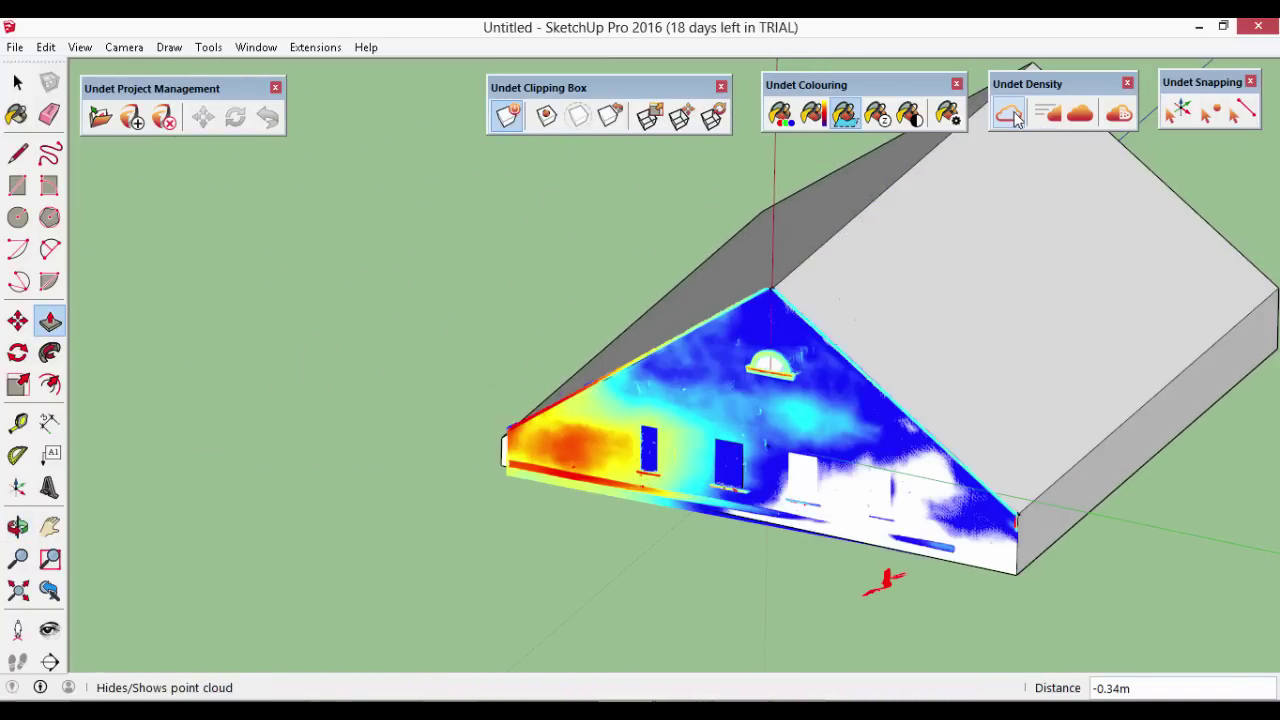
Open the Performance vs Visibility density settings and apply the High Performance preset
left_click(1120, 115)
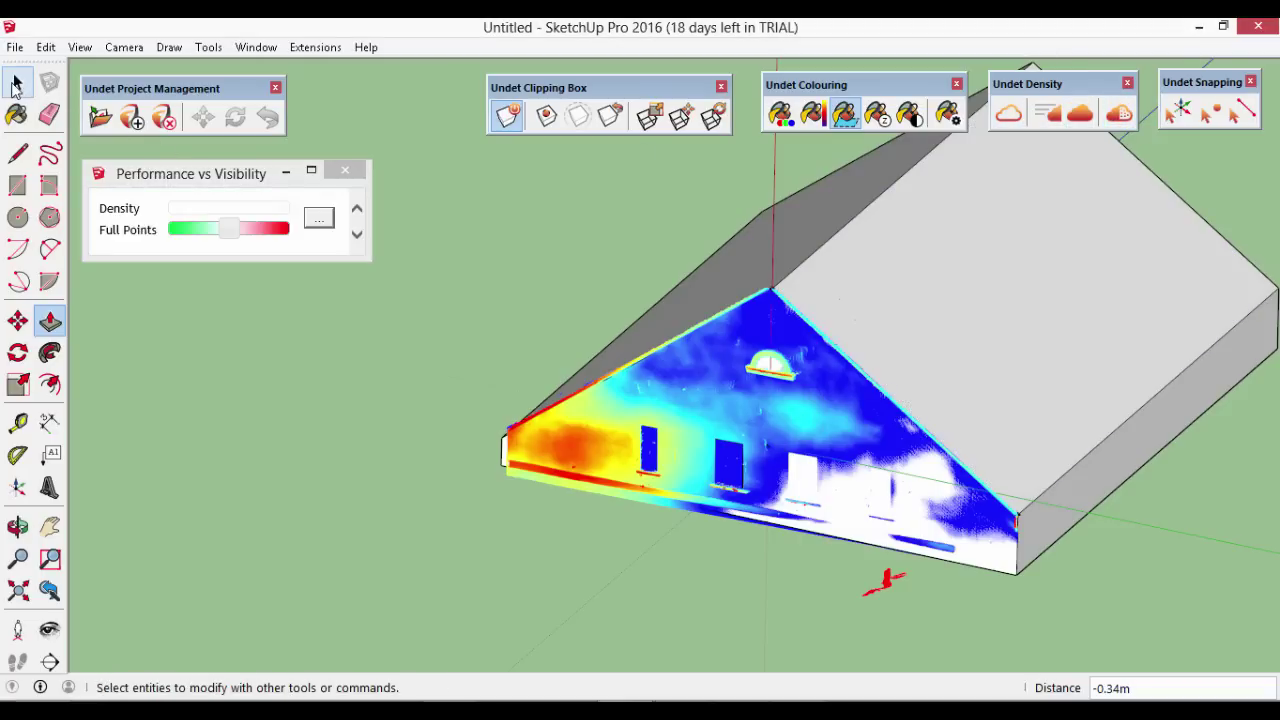
left_click(17, 87)
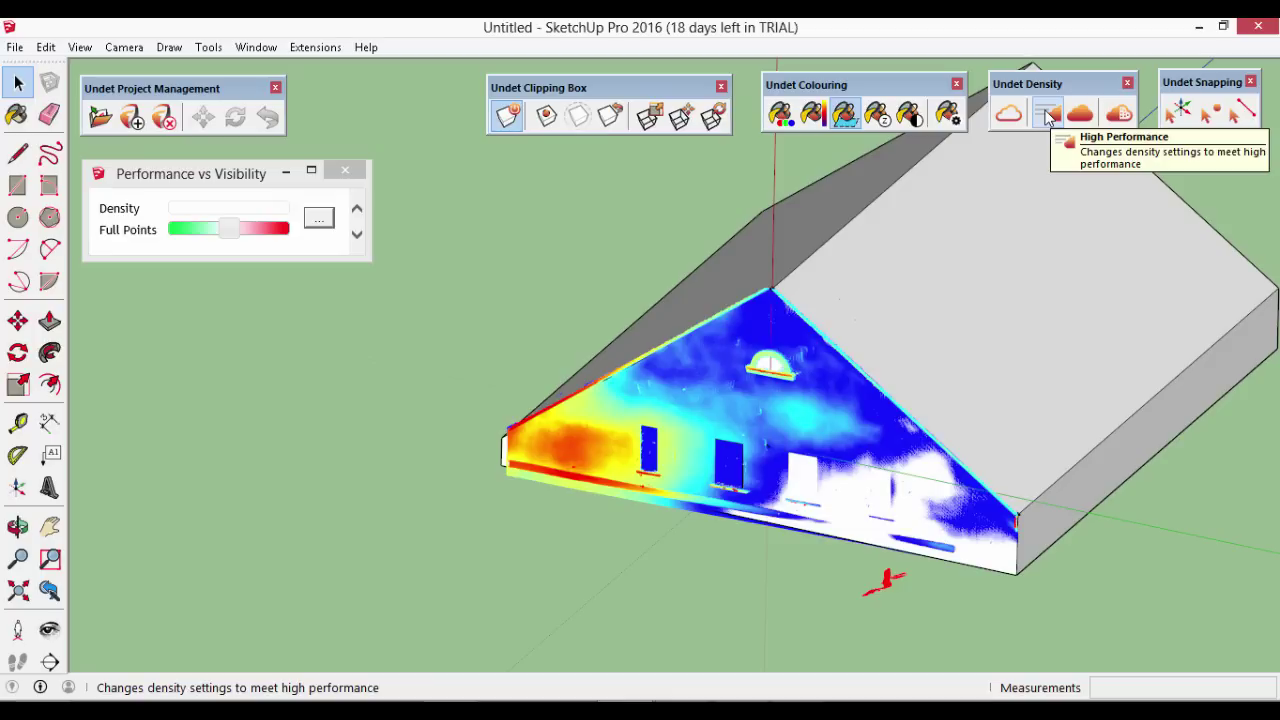
left_click(1047, 115)
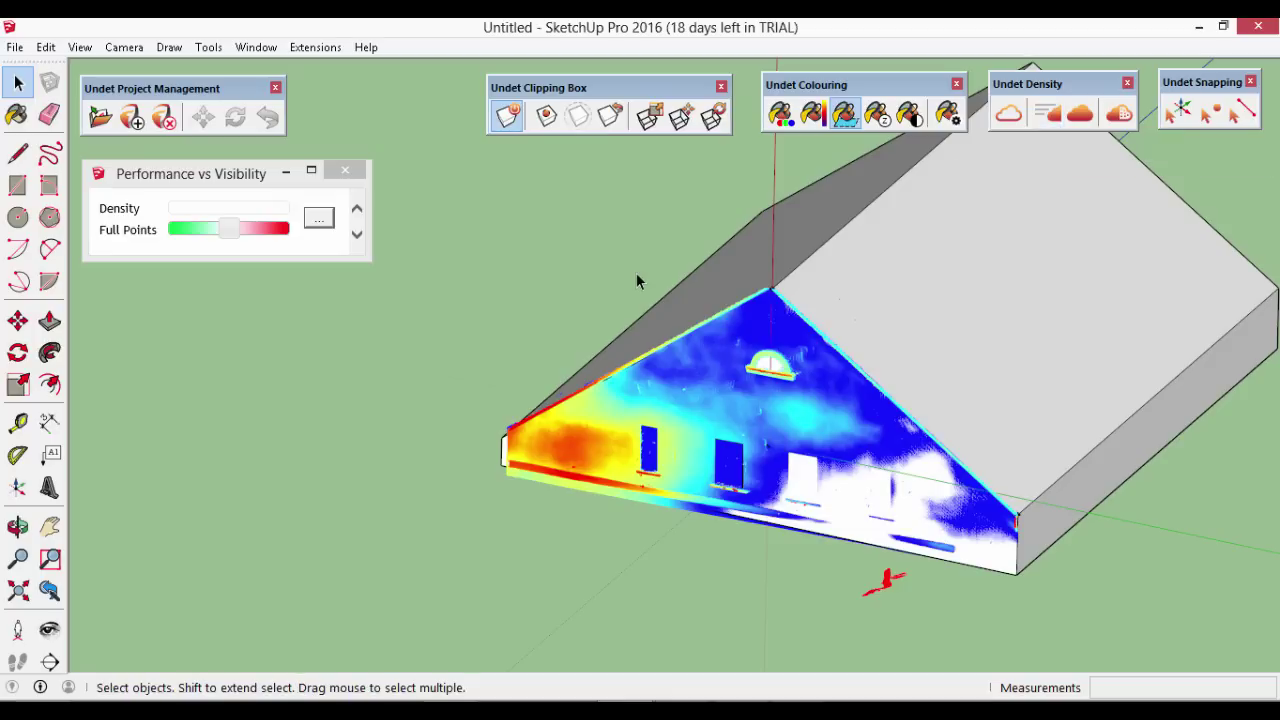
middle_click_drag(907, 335, 878, 338)
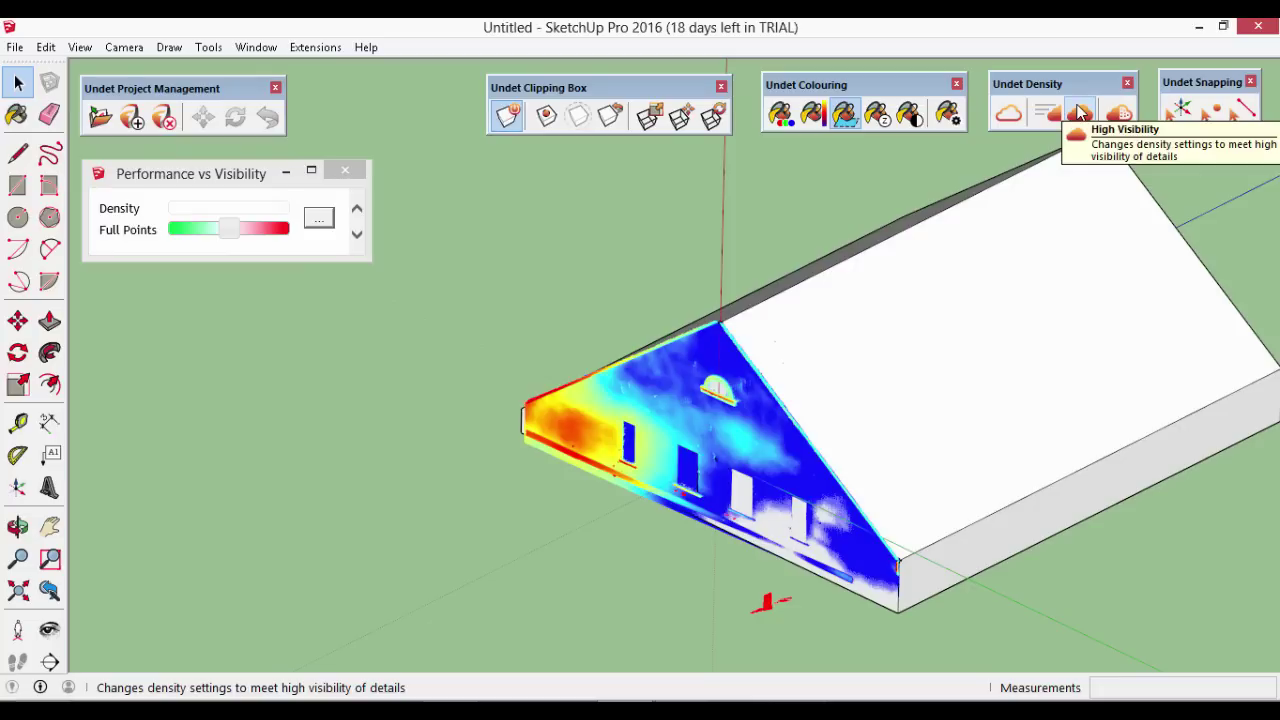
middle_click_drag(606, 305, 637, 272)
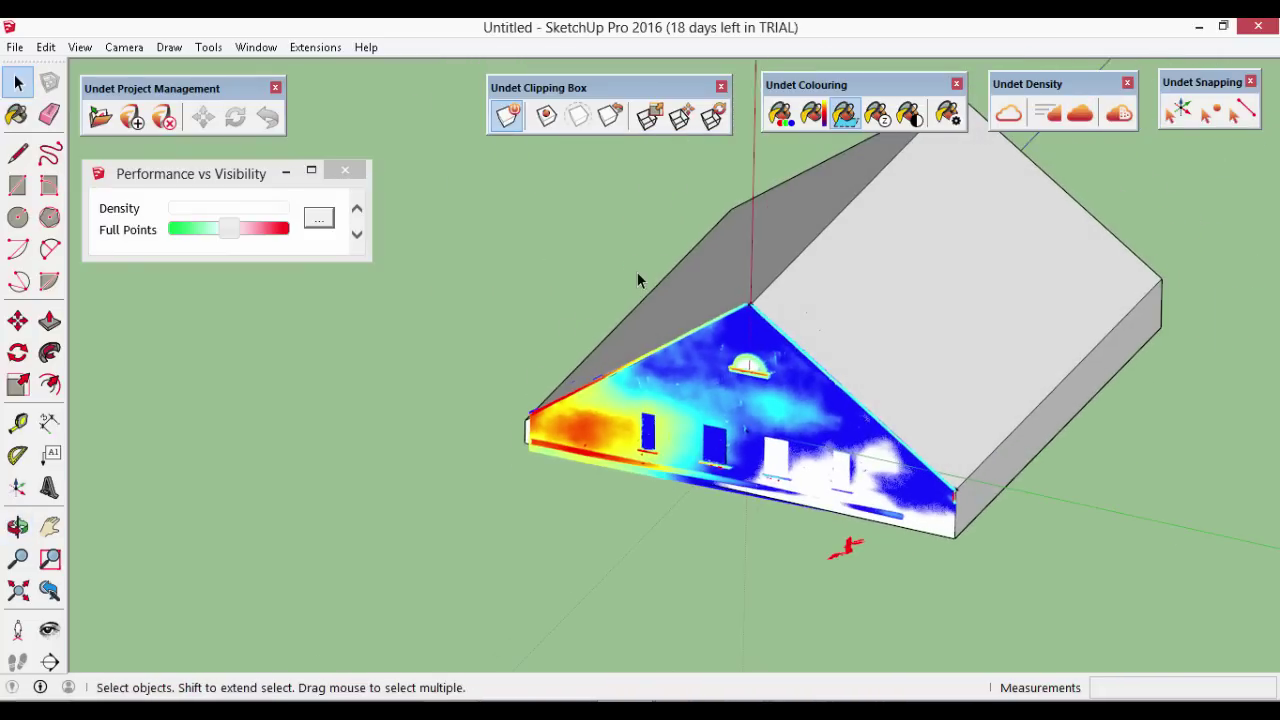
Switch the point cloud to RGB colouring and zoom in on the gable wall
left_click(780, 113)
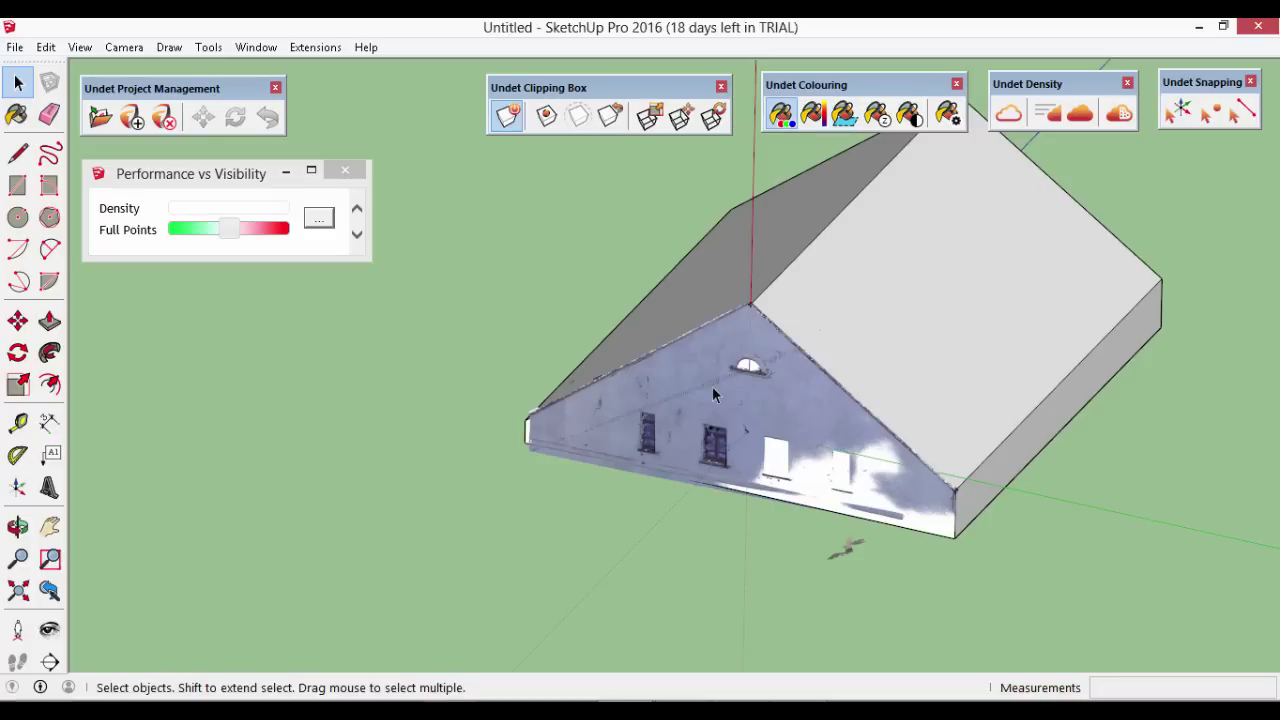
scroll(693, 412, "up", 3)
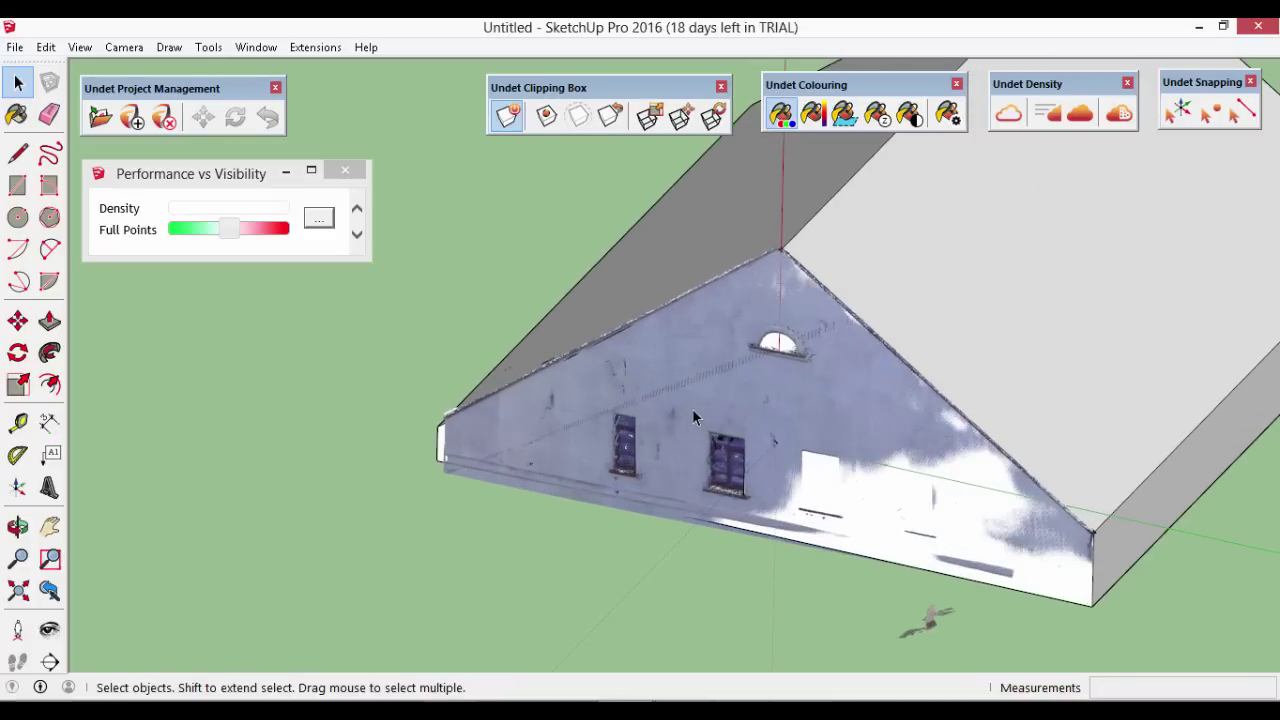
scroll(700, 415, "up", 2)
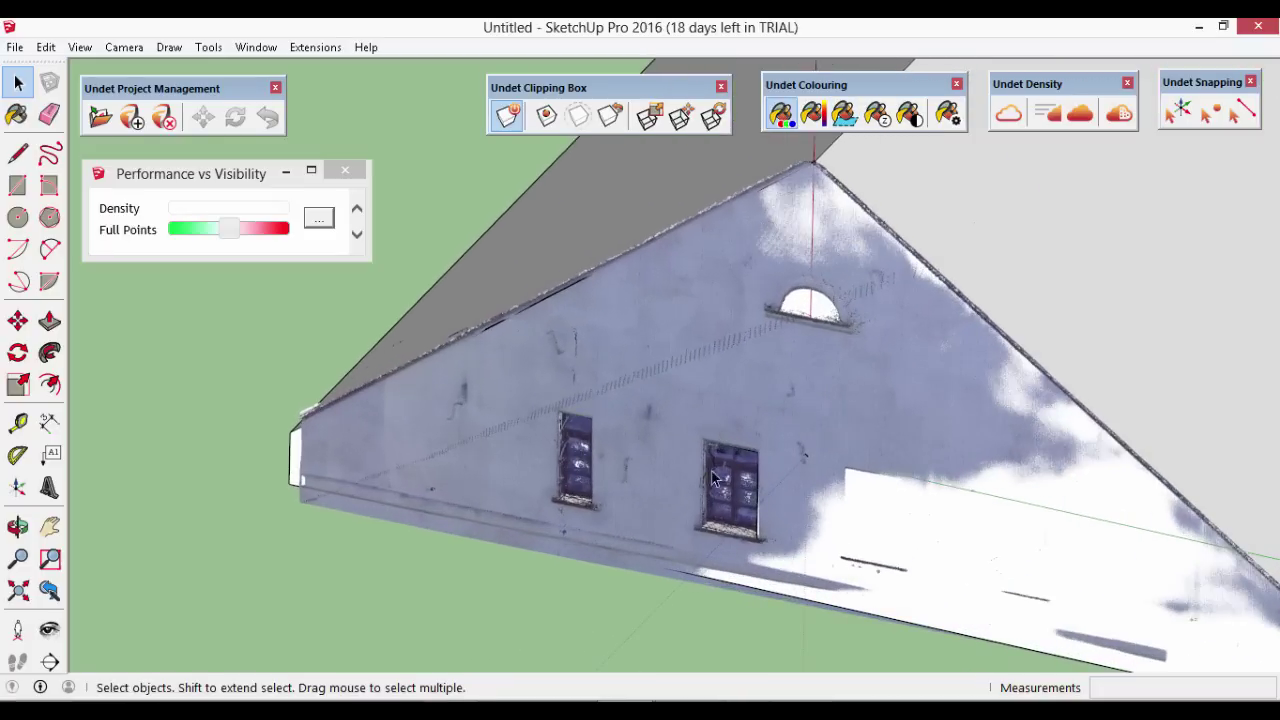
scroll(725, 460, "up", 2)
scroll(714, 349, "down", 8)
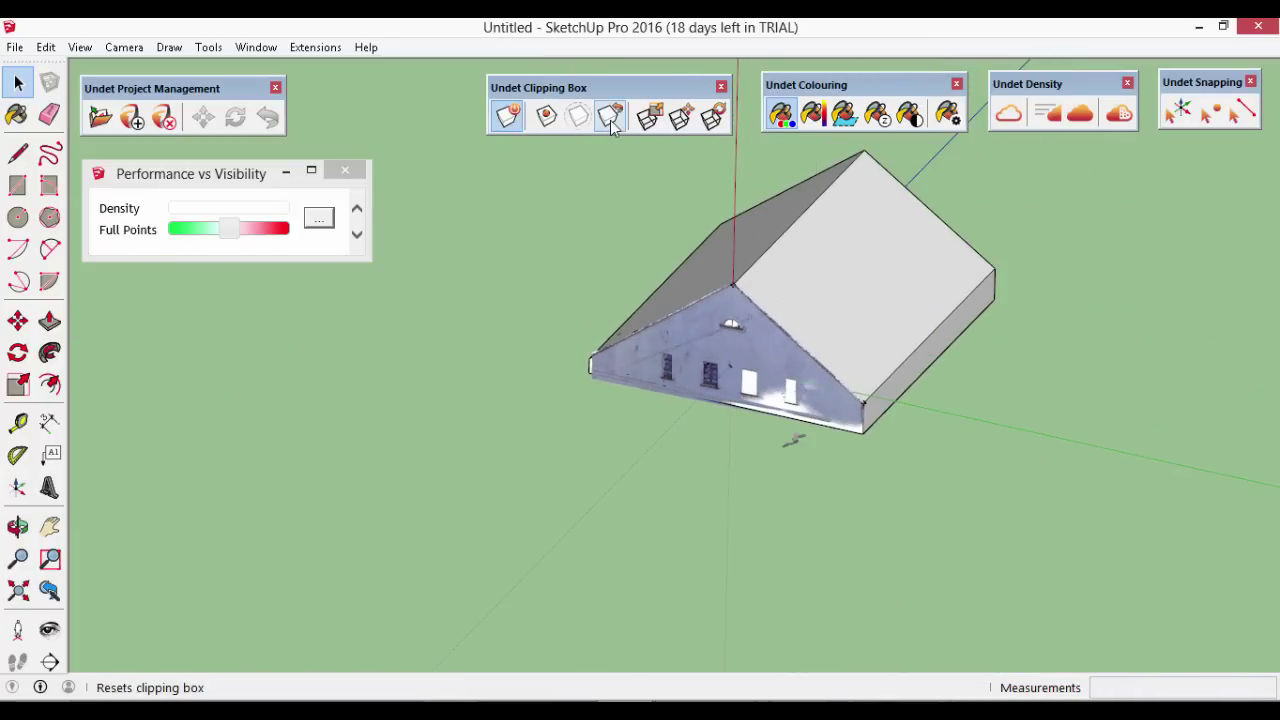
Reset the clipping box to reveal the full site cloud and apply the High Visibility density preset
left_click(649, 118)
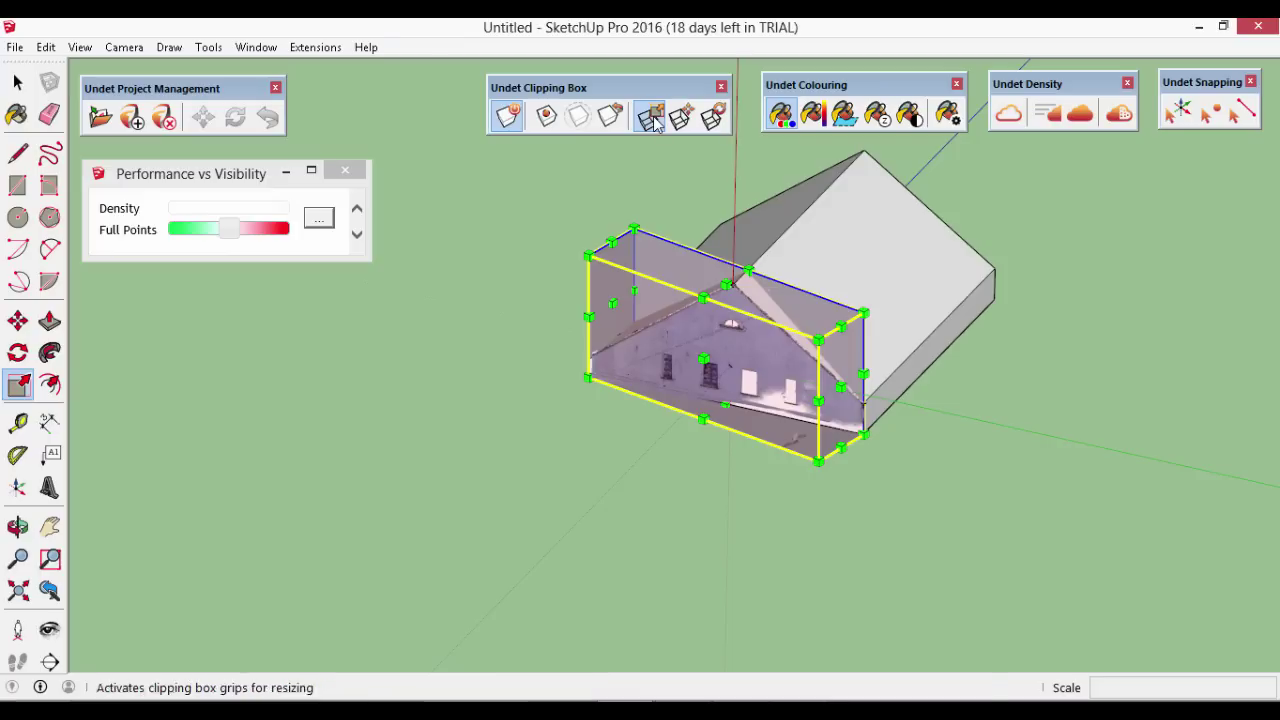
left_click(603, 115)
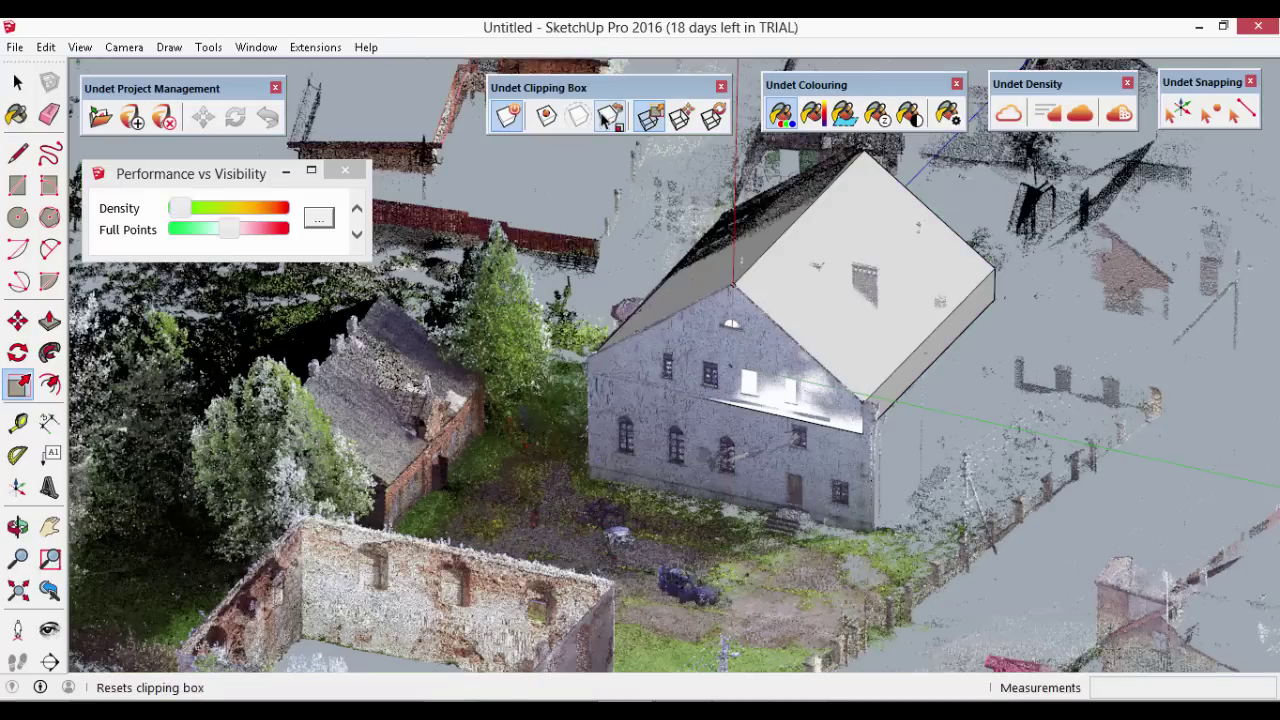
scroll(808, 307, "down", 3)
middle_click_drag(808, 307, 560, 362)
scroll(560, 362, "up", 2)
scroll(560, 362, "up", 3)
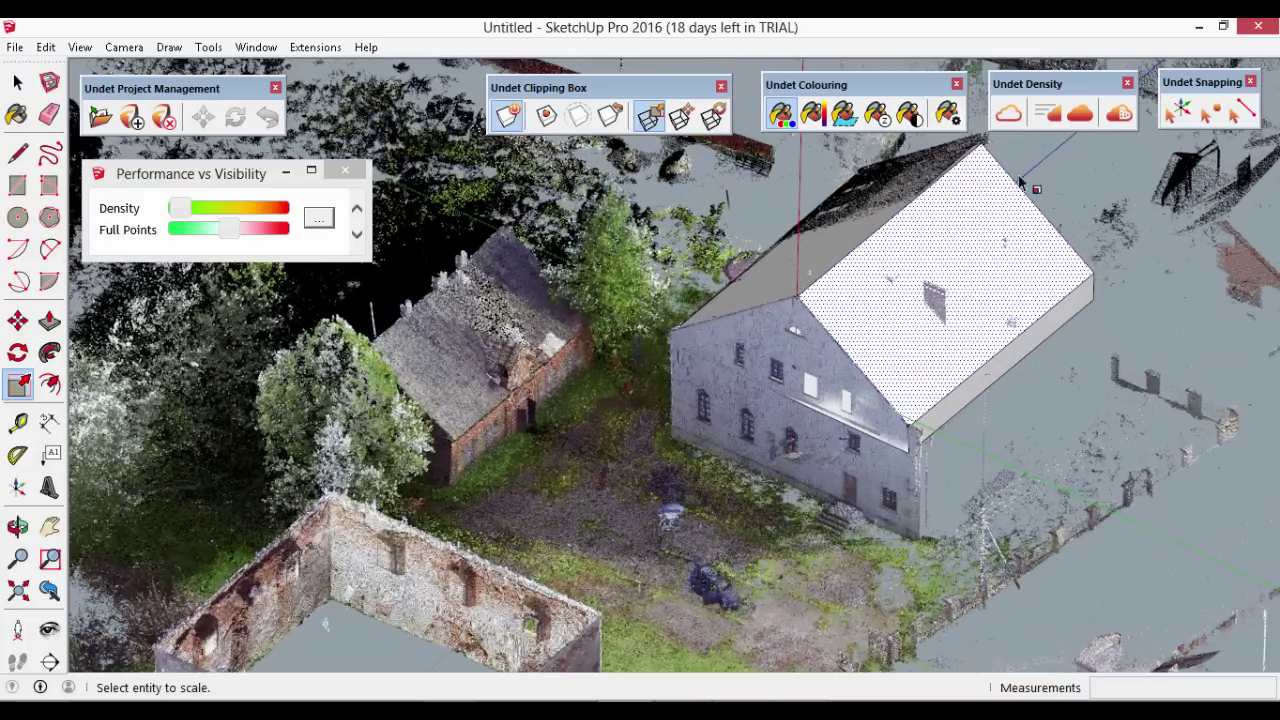
left_click(1080, 113)
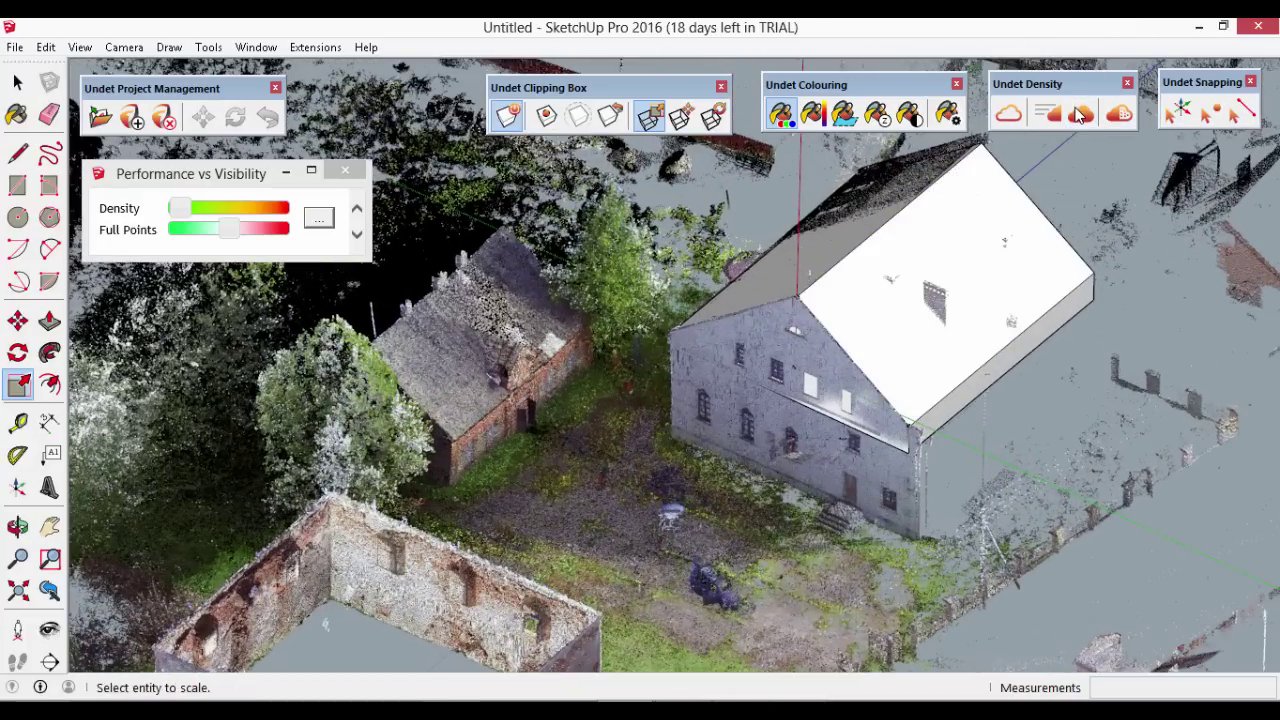
left_click(1080, 113)
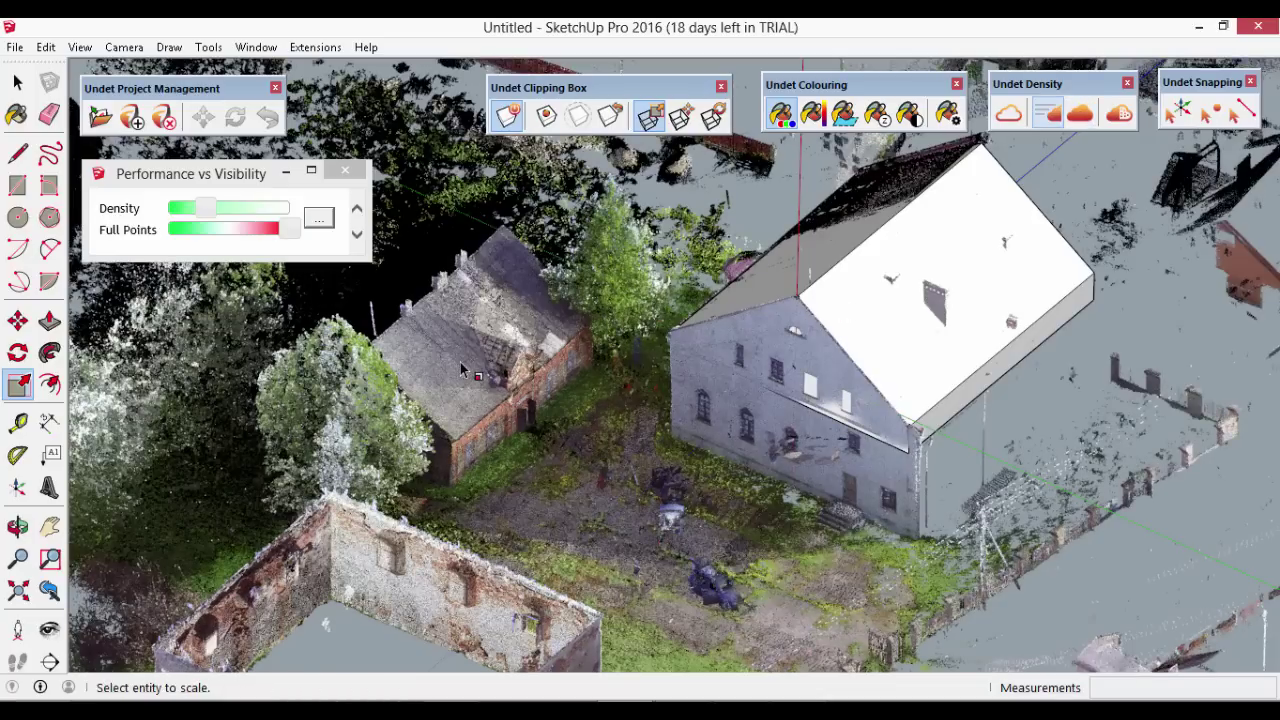
Drag the Density slider right in Performance vs Visibility so the site renders in finer detail
key("space")
scroll(460, 375, "up", 5)
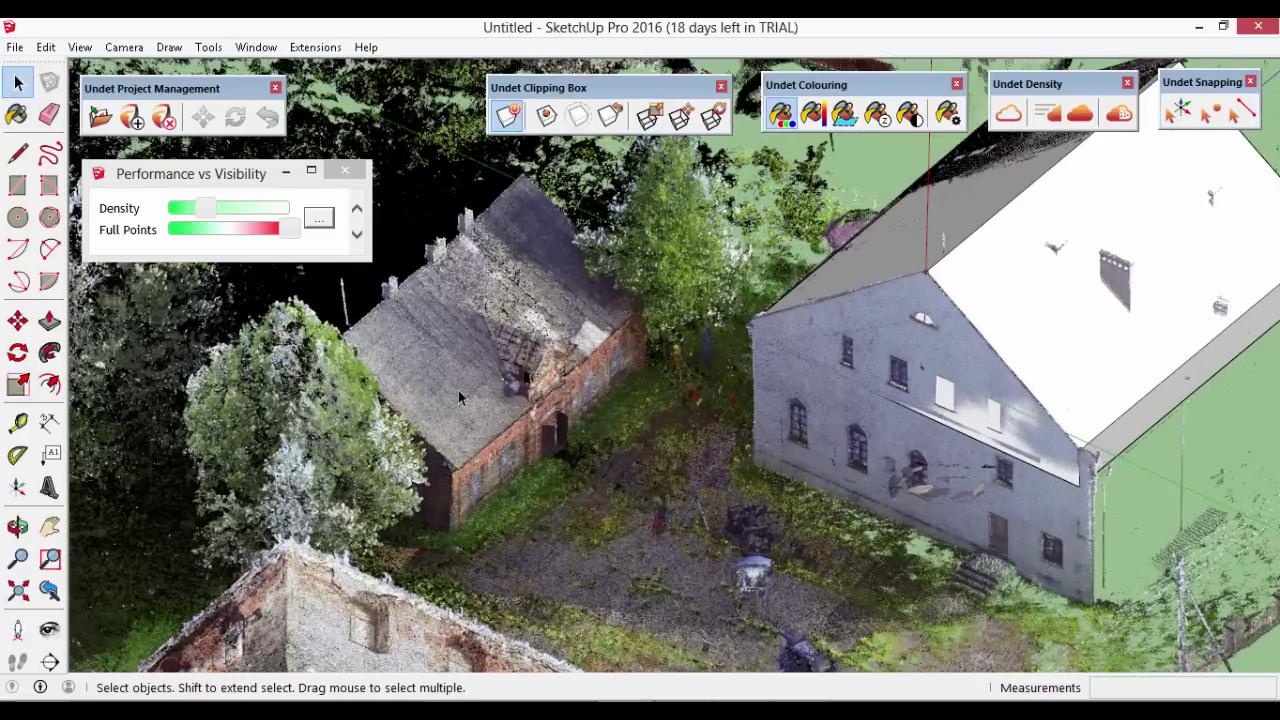
middle_click_drag(458, 397, 720, 390)
scroll(775, 272, "down", 5)
middle_click_drag(902, 450, 410, 400)
left_click_drag(208, 210, 240, 220)
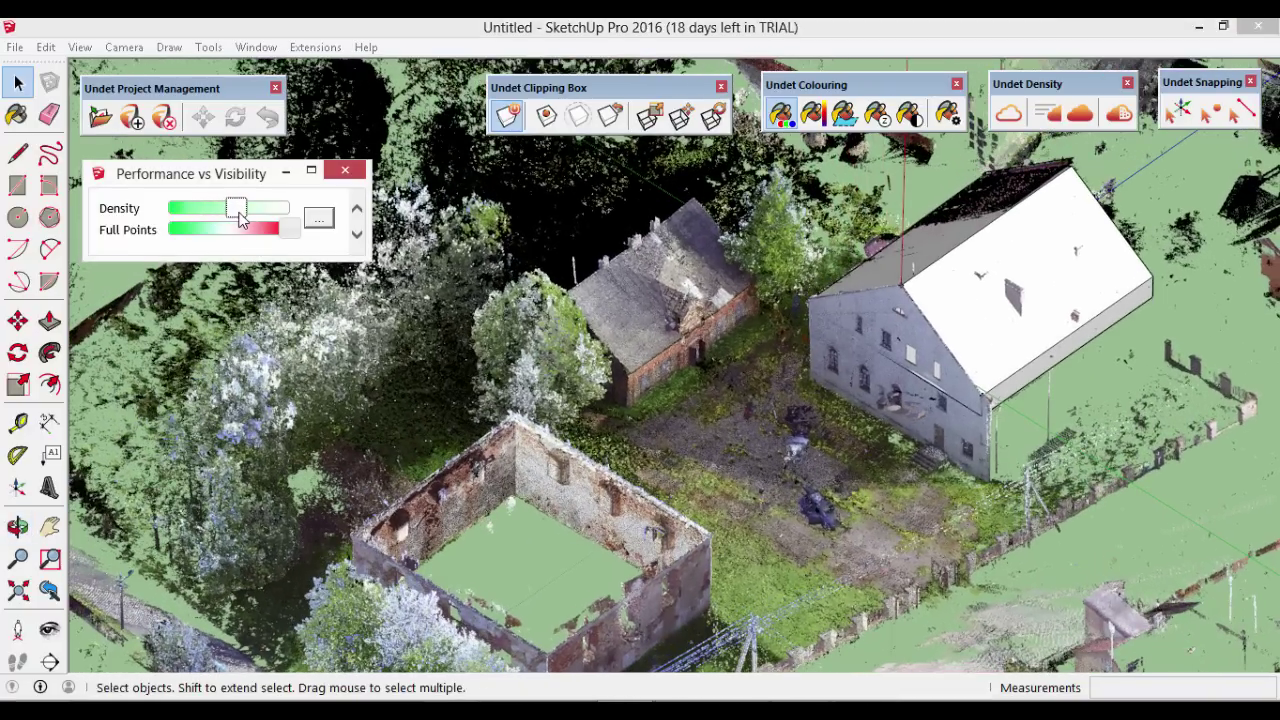
left_click(655, 358)
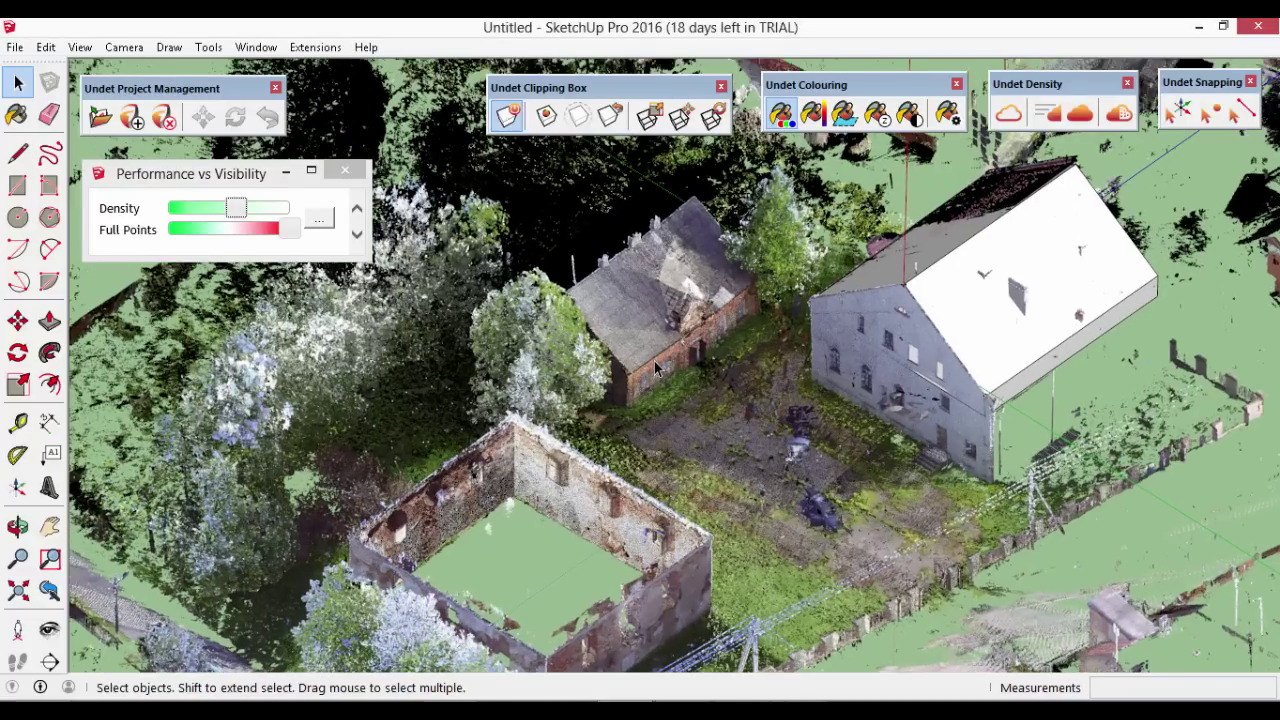
scroll(545, 374, "up", 2)
middle_click_drag(545, 374, 880, 437)
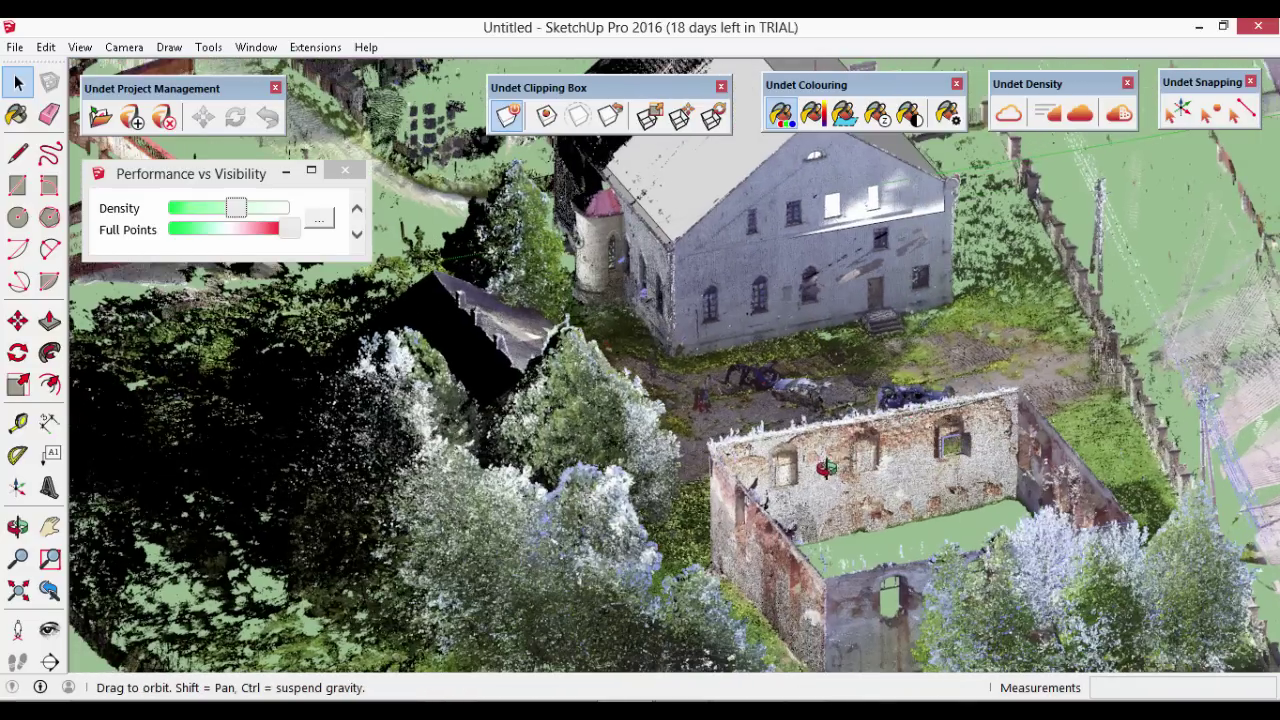
middle_click_drag(822, 470, 507, 476)
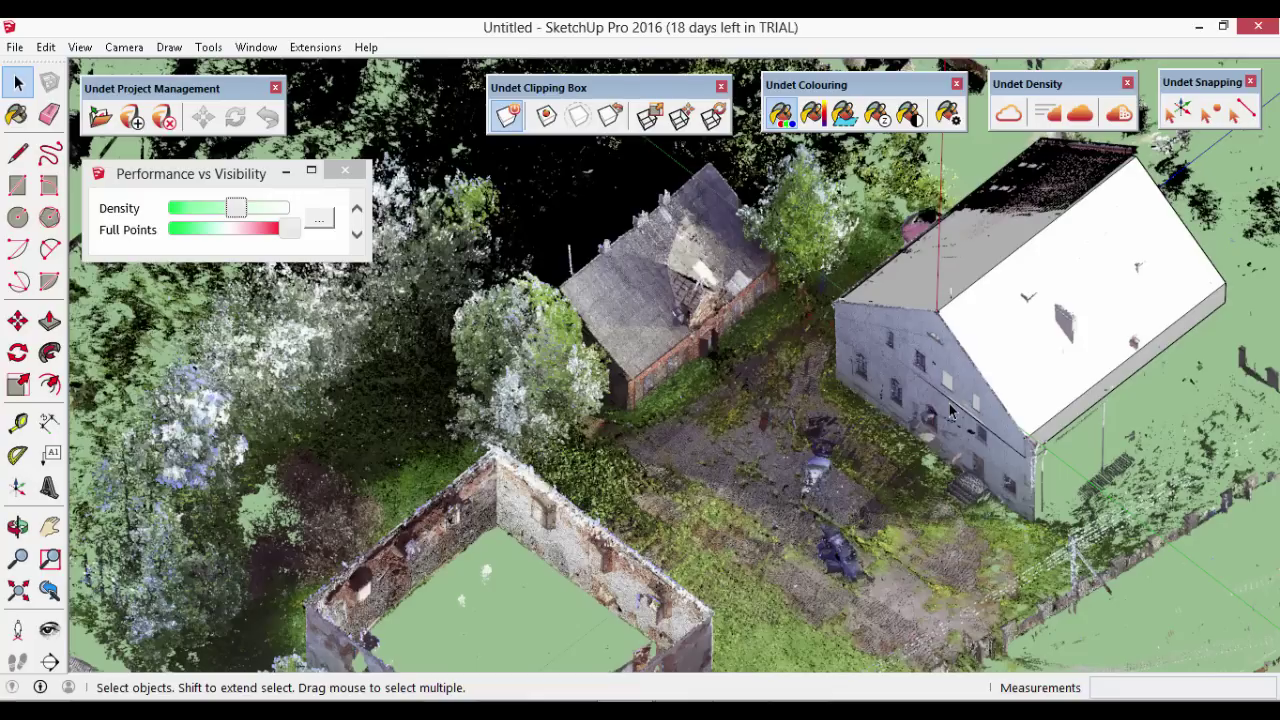
scroll(935, 358, "up", 3)
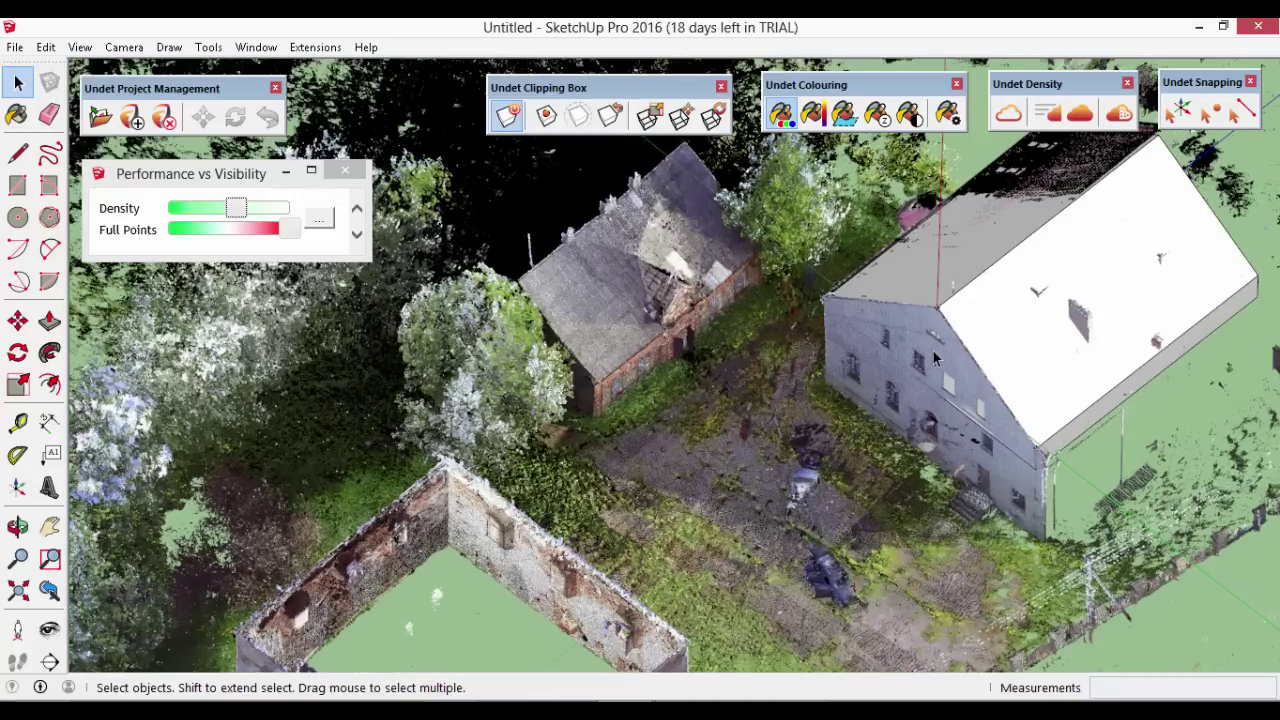
Apply the High Performance density preset and view the sparser site cloud obliquely
scroll(935, 358, "up", 1)
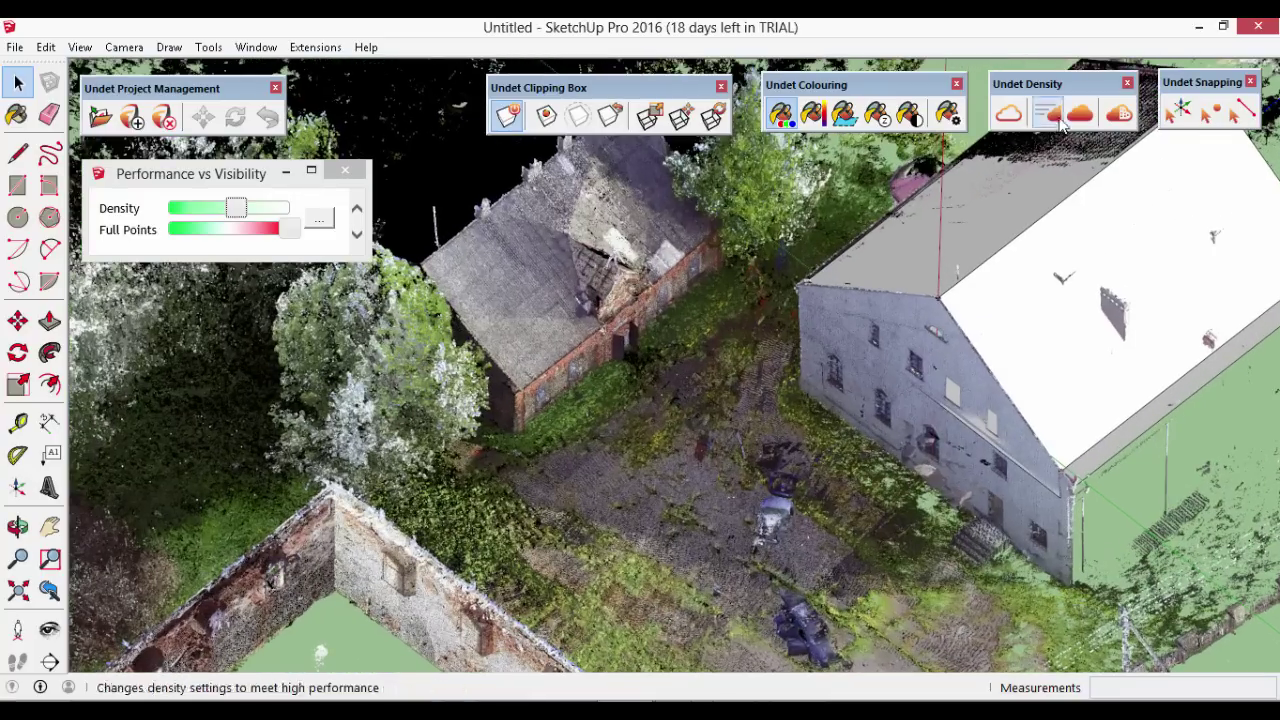
left_click(1047, 116)
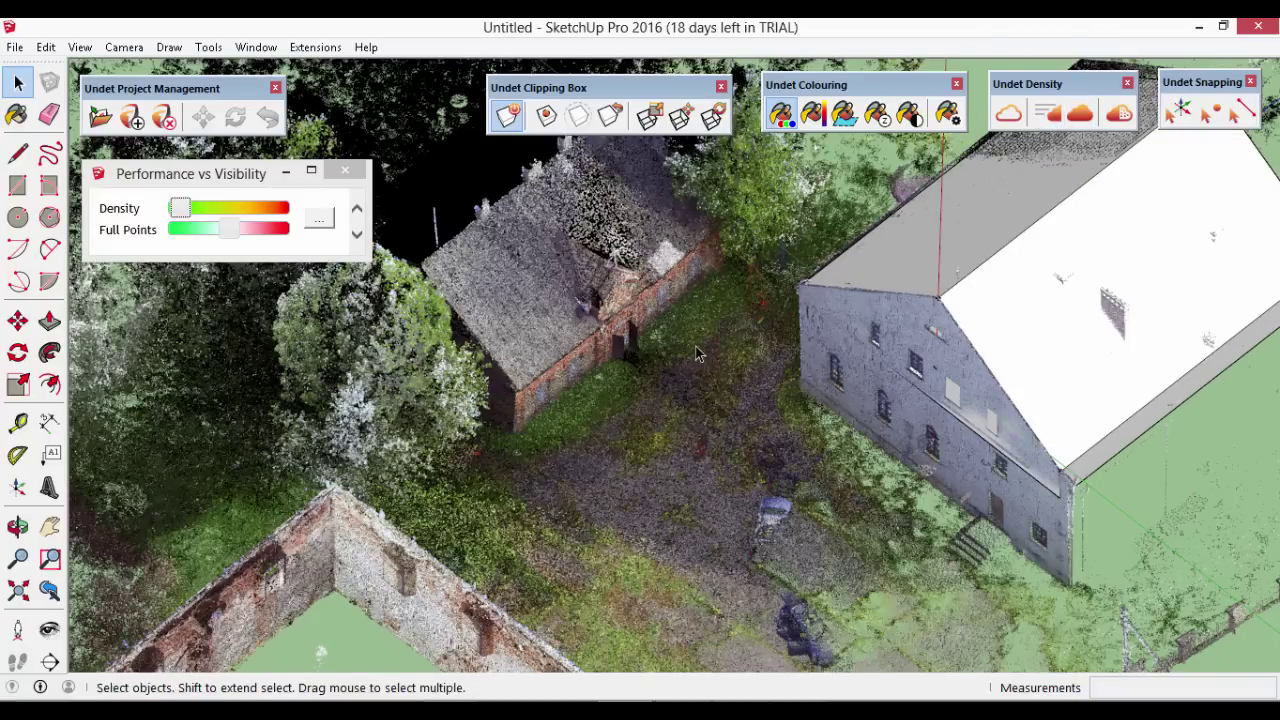
middle_click_drag(900, 330, 676, 473)
scroll(575, 425, "up", 2)
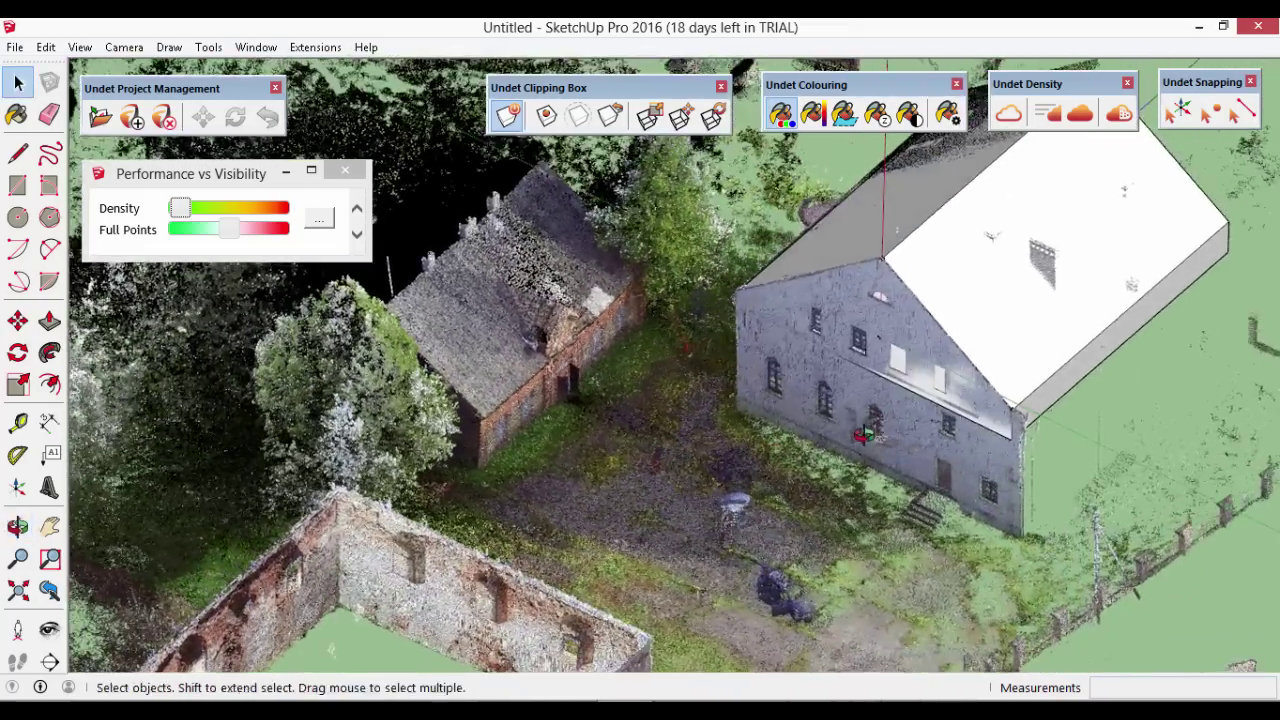